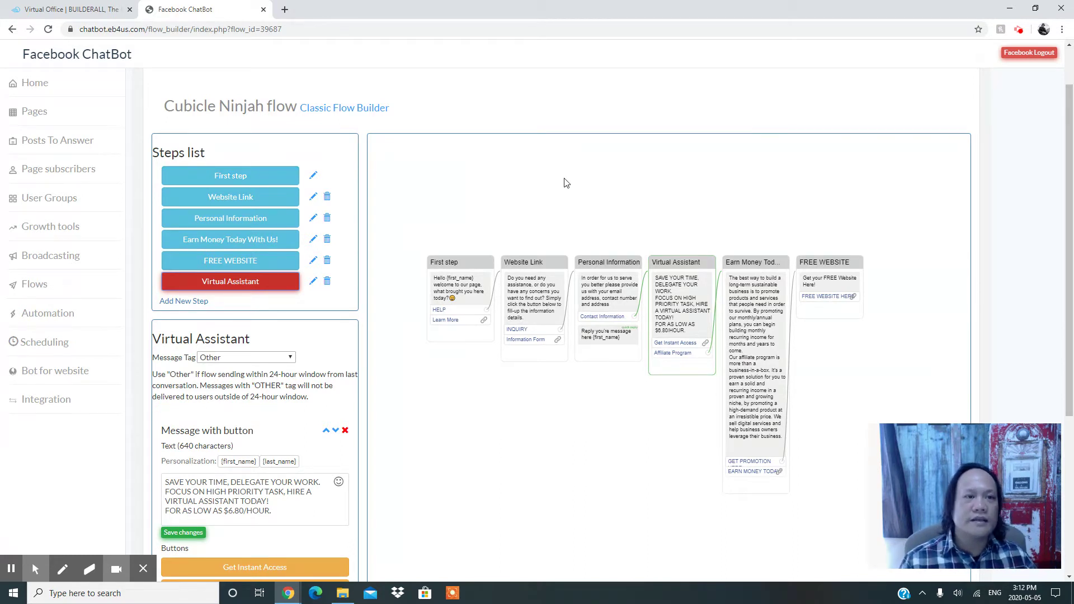
- Examine the catalogue of tools available in the Builderall virtual office
click(87, 6)
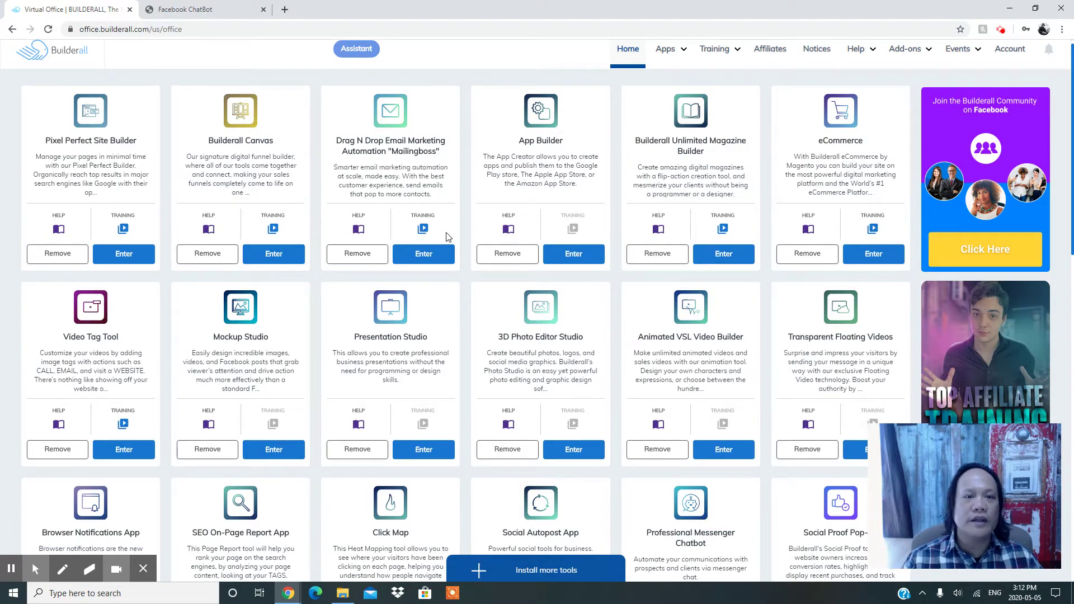
scroll(436, 218, down, 3)
scroll(428, 224, down, 6)
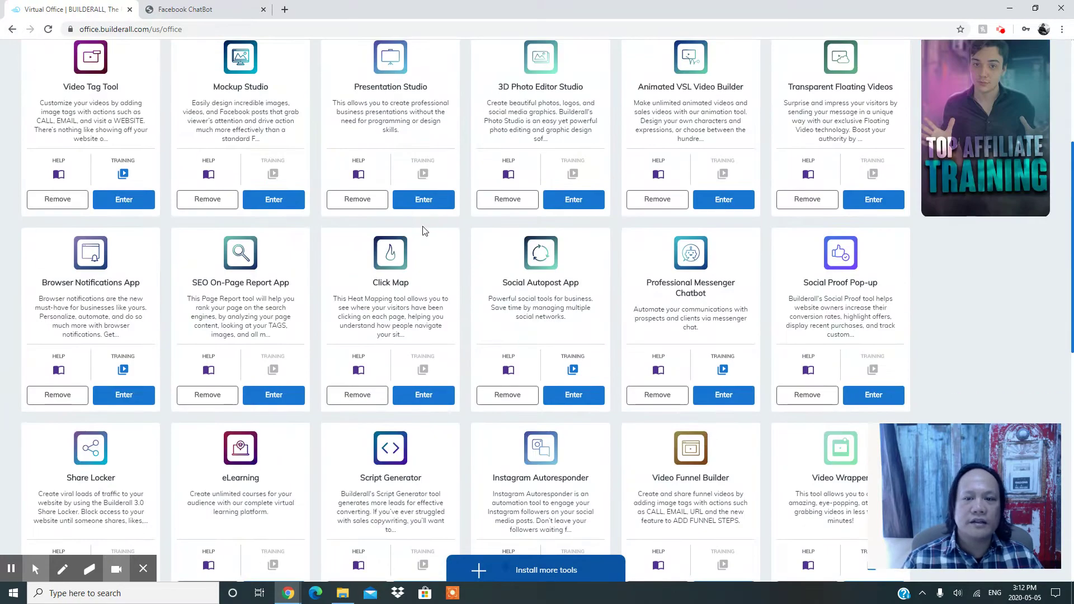
scroll(422, 235, down, 2)
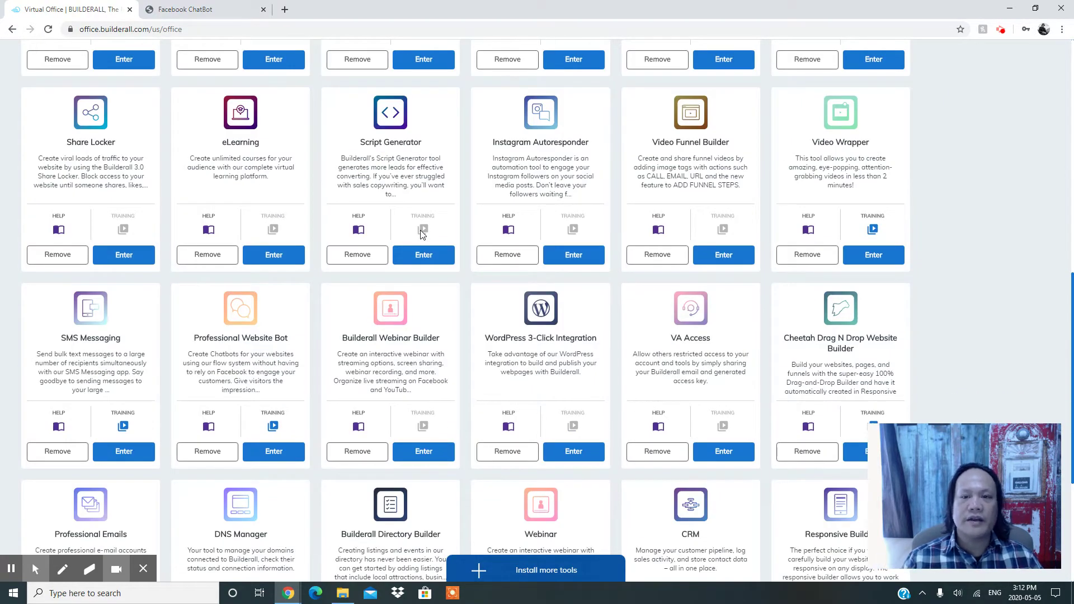
scroll(411, 278, down, 1)
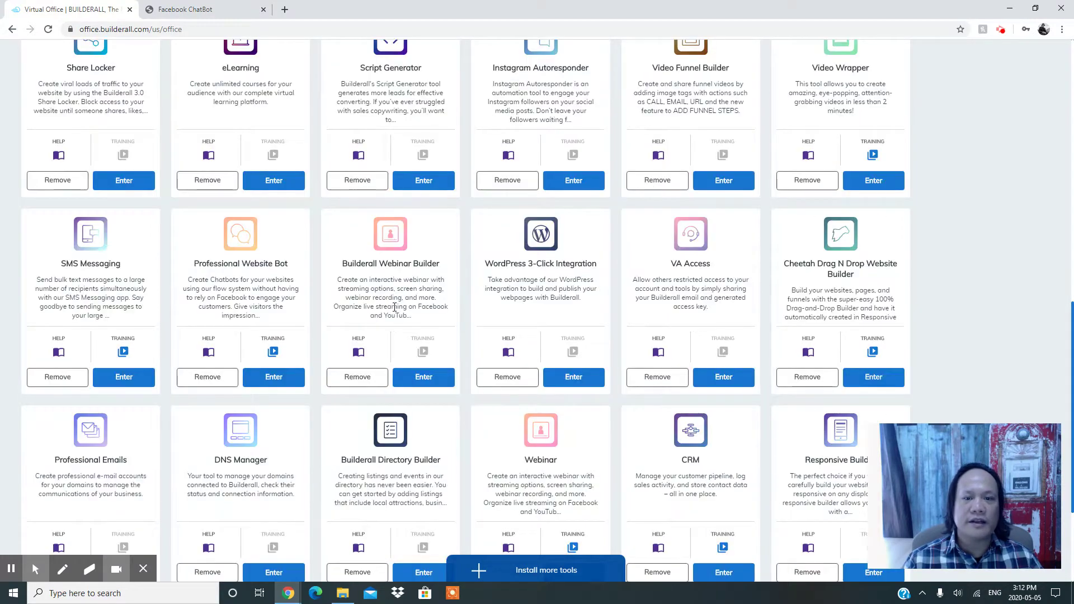
scroll(385, 332, up, 7)
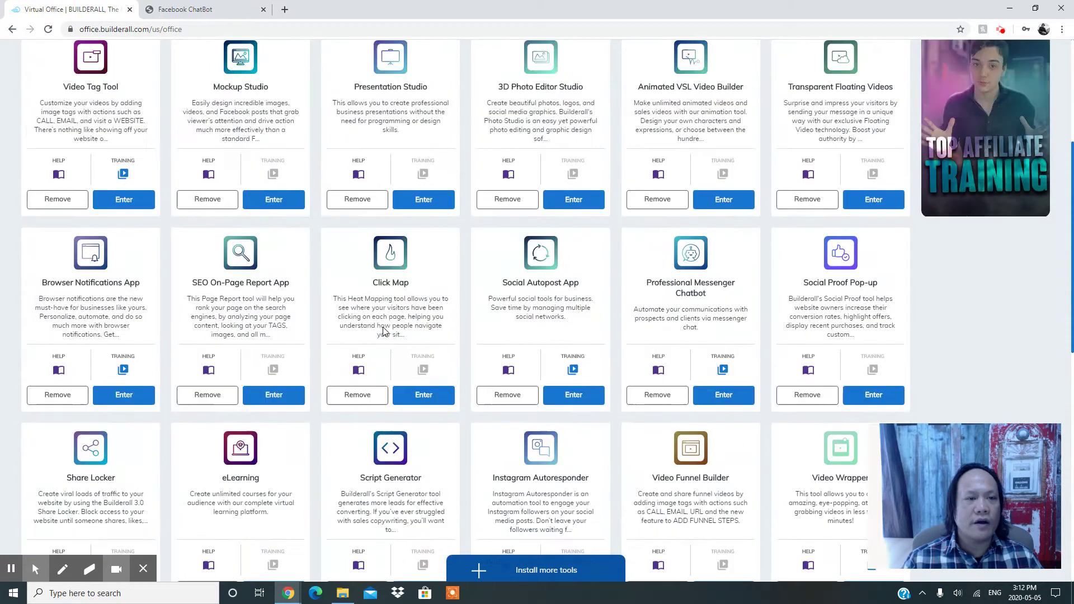
scroll(385, 330, up, 3)
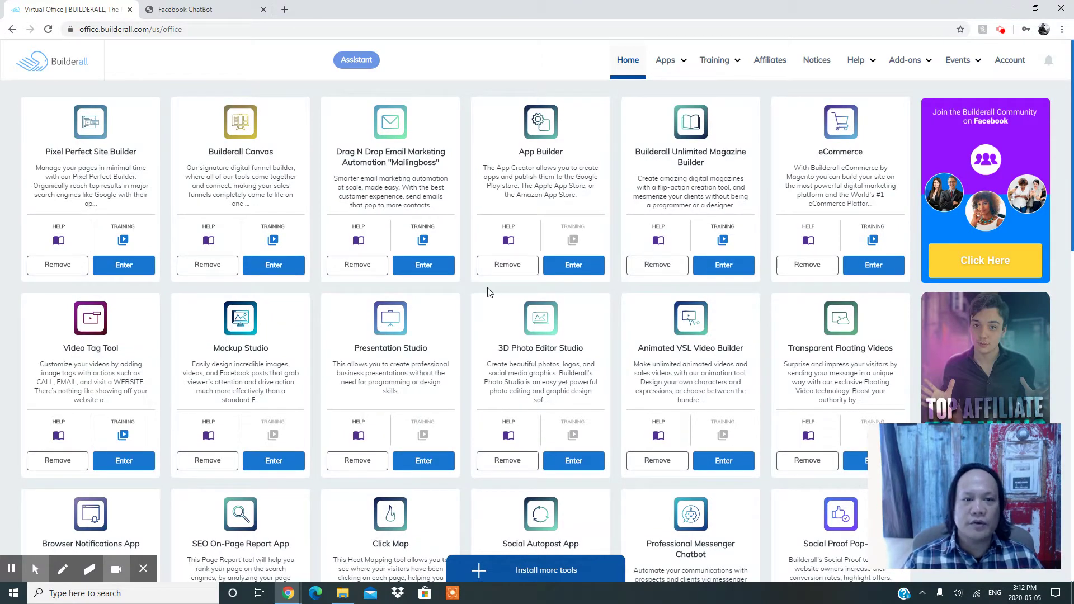
scroll(355, 330, down, 1)
scroll(353, 331, down, 2)
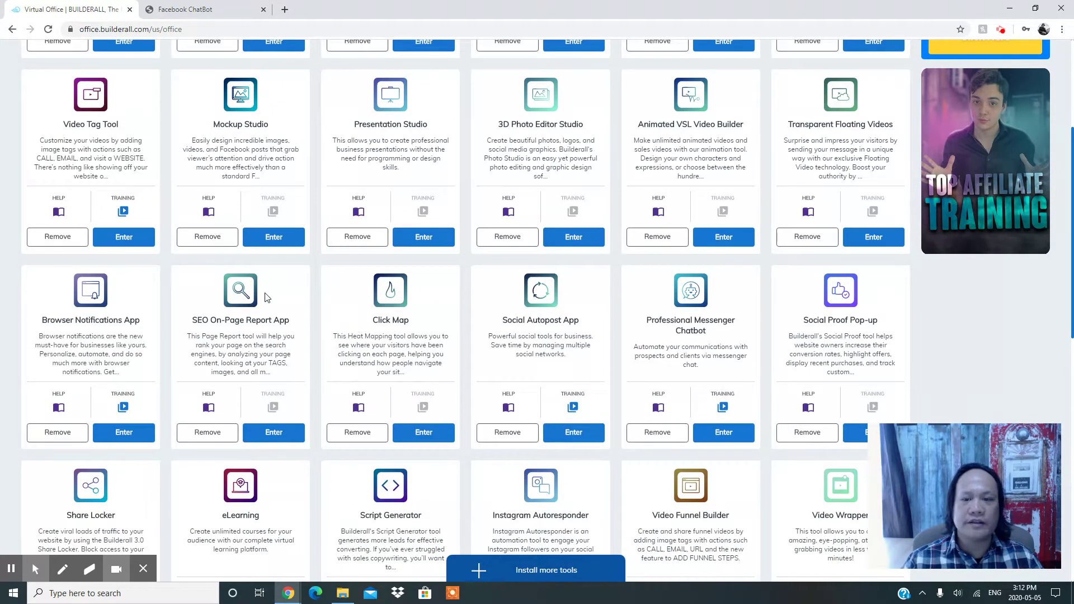
scroll(266, 297, down, 2)
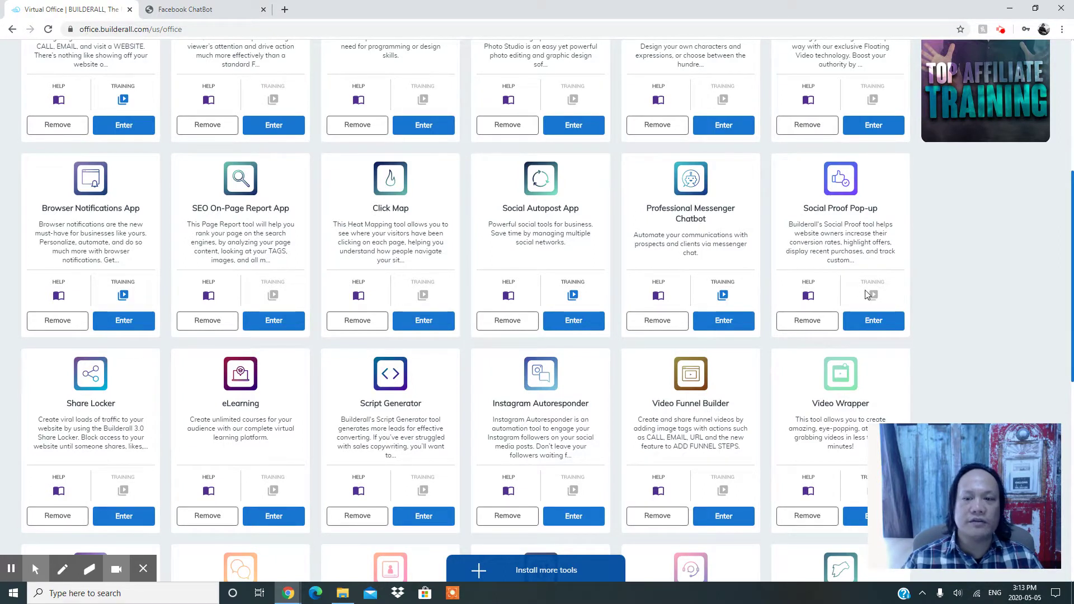
- Launch the Professional Messenger Chatbot tool from the Builderall office and open its list of flows
click(715, 331)
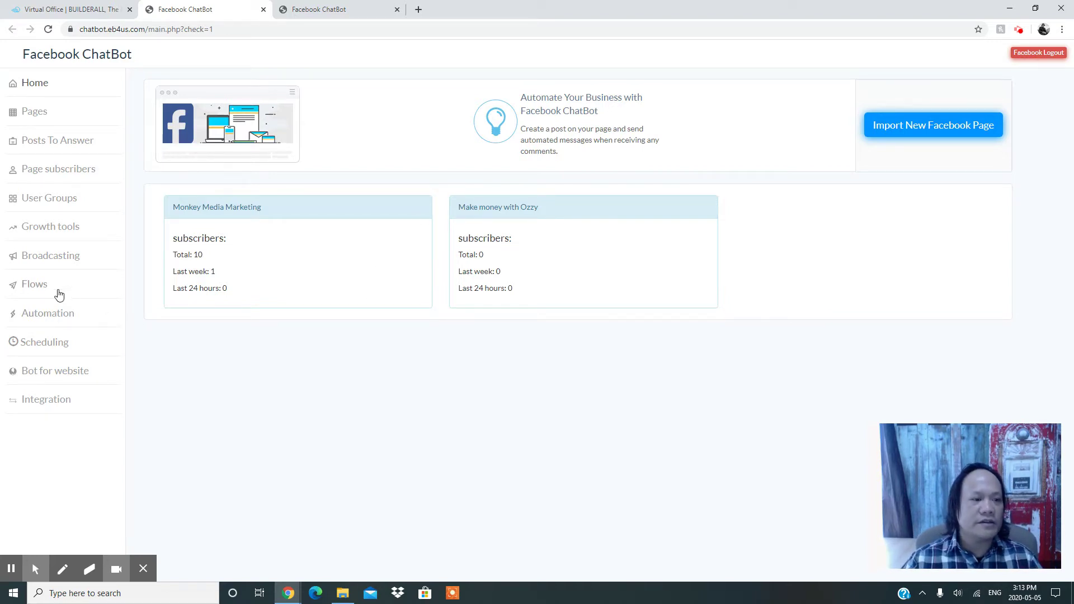
click(59, 291)
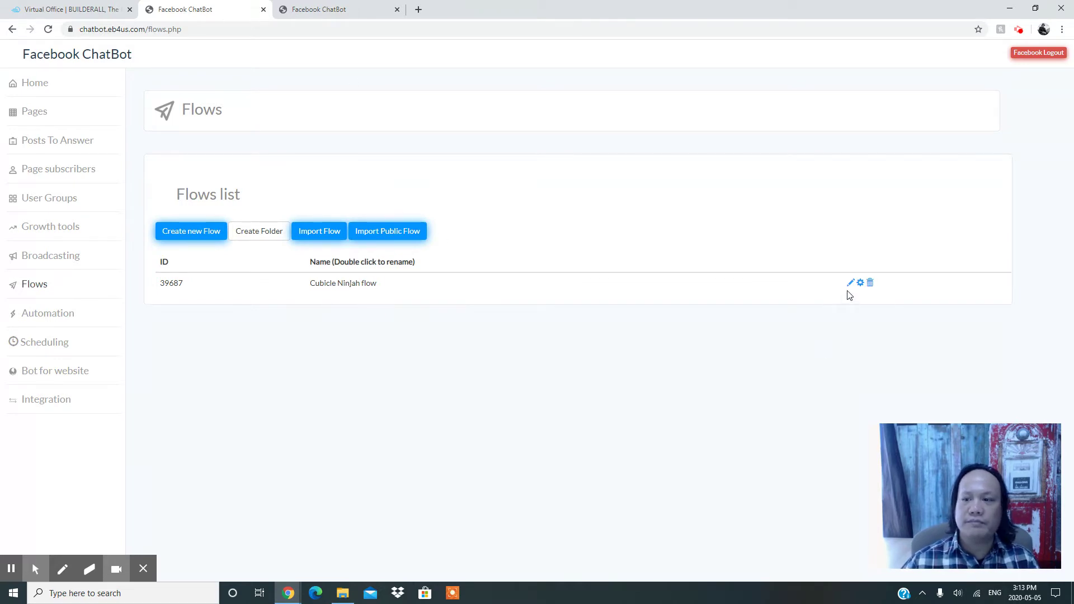
- Examine the connected steps of the Cubicle Ninjah flow in the flow builder
click(305, 9)
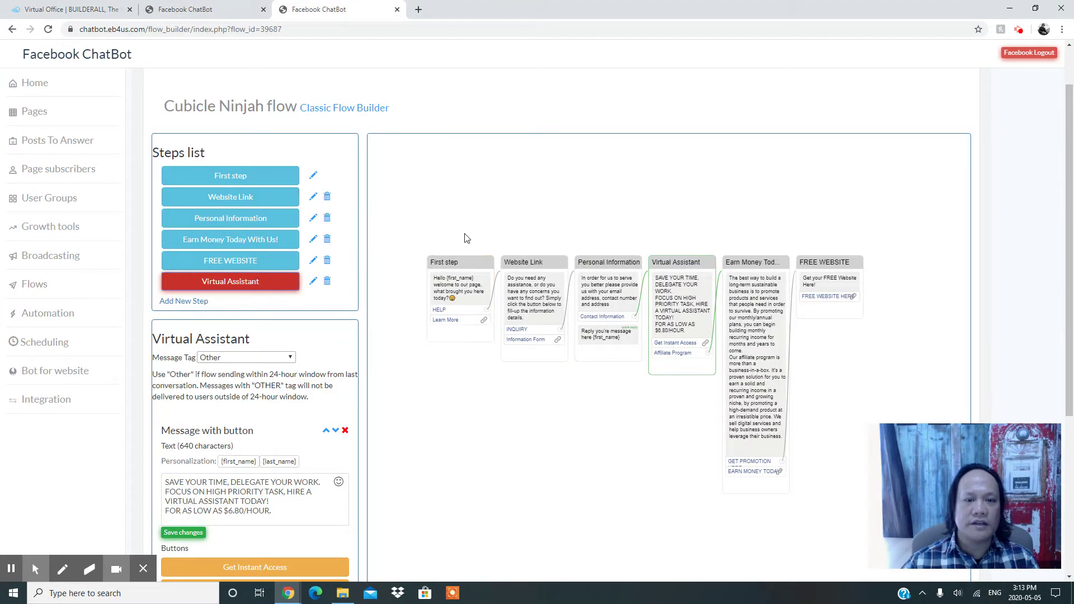
scroll(651, 225, down, 1)
scroll(650, 224, up, 2)
drag(1069, 232, 1072, 291)
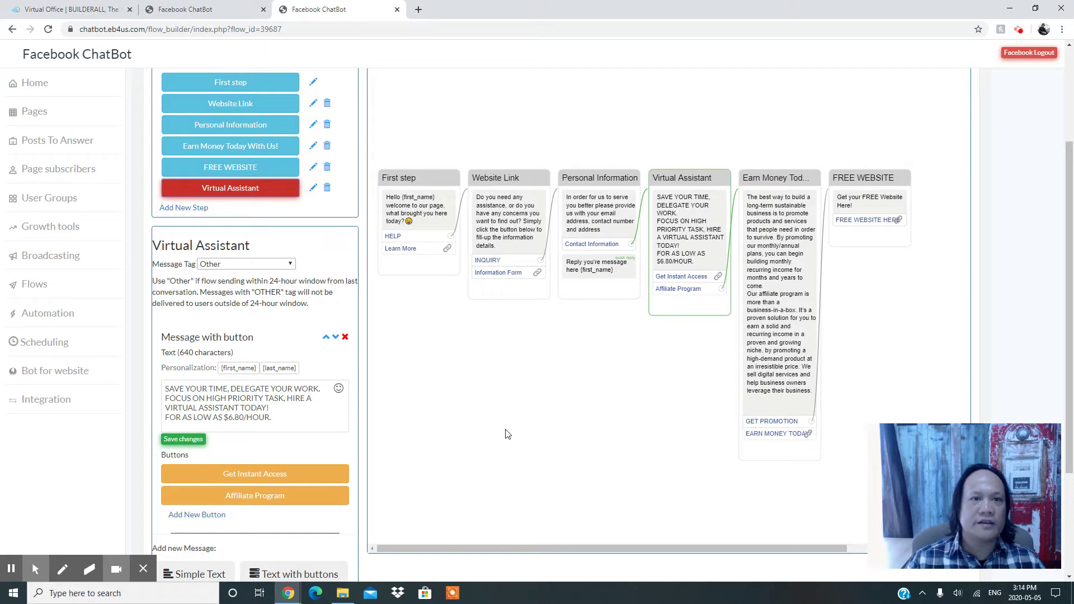
click(418, 9)
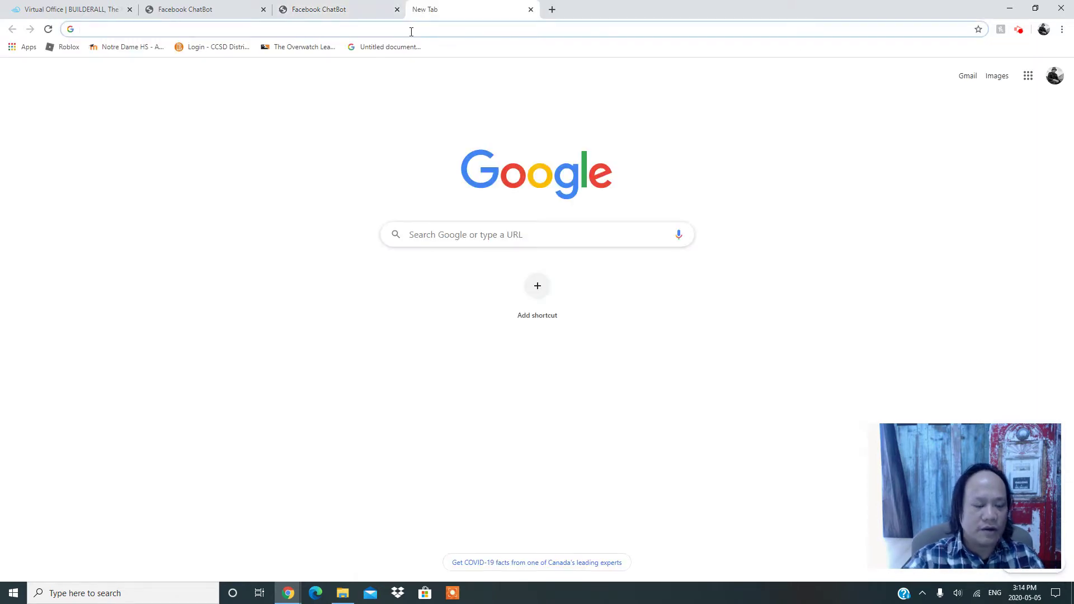
text(www.)
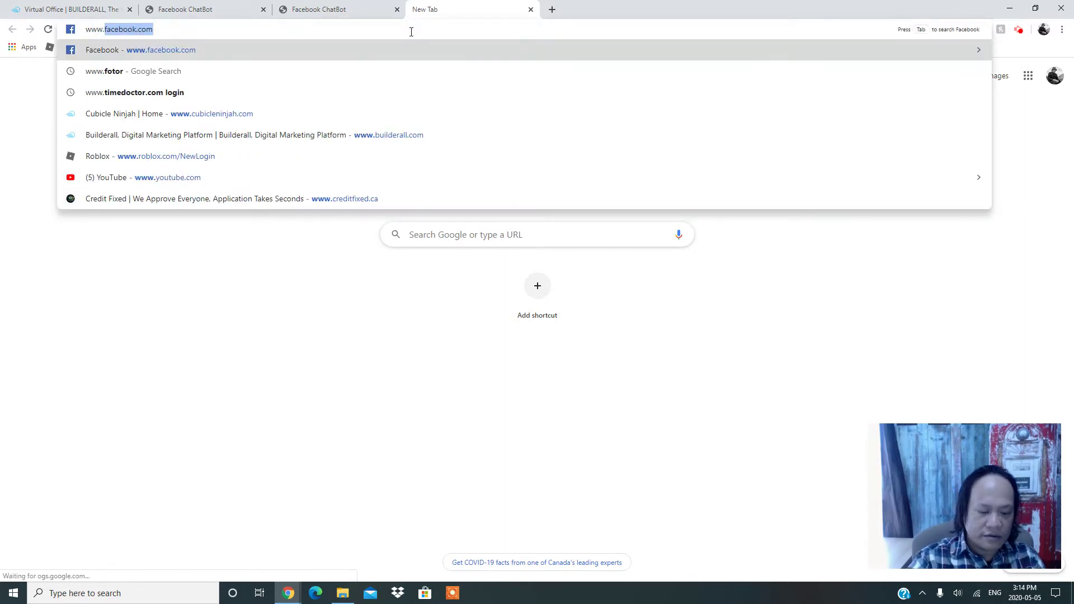
text(cubicleninjah)
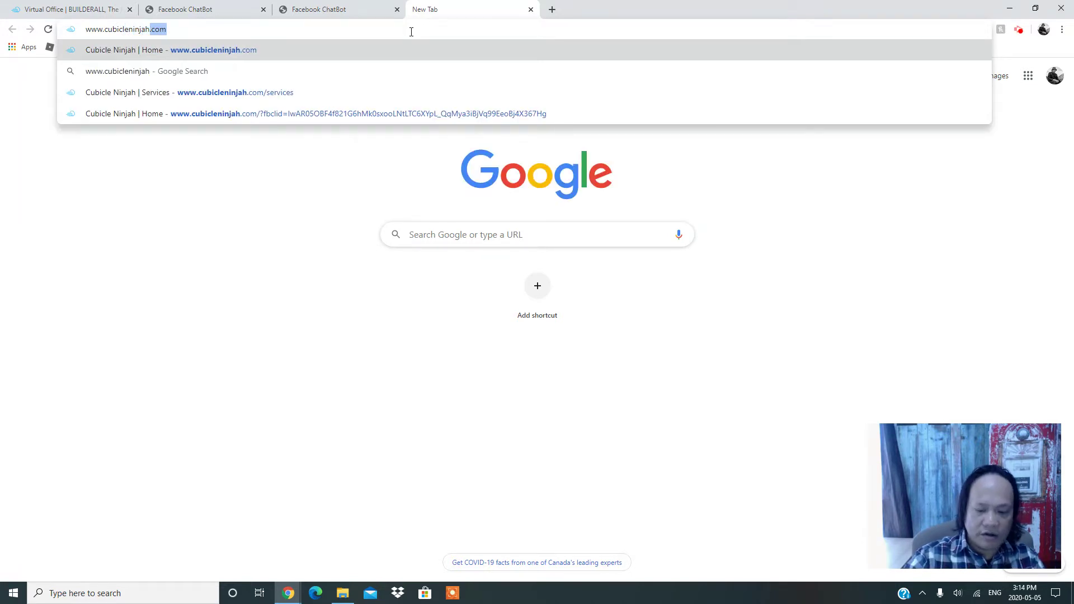
key(Return)
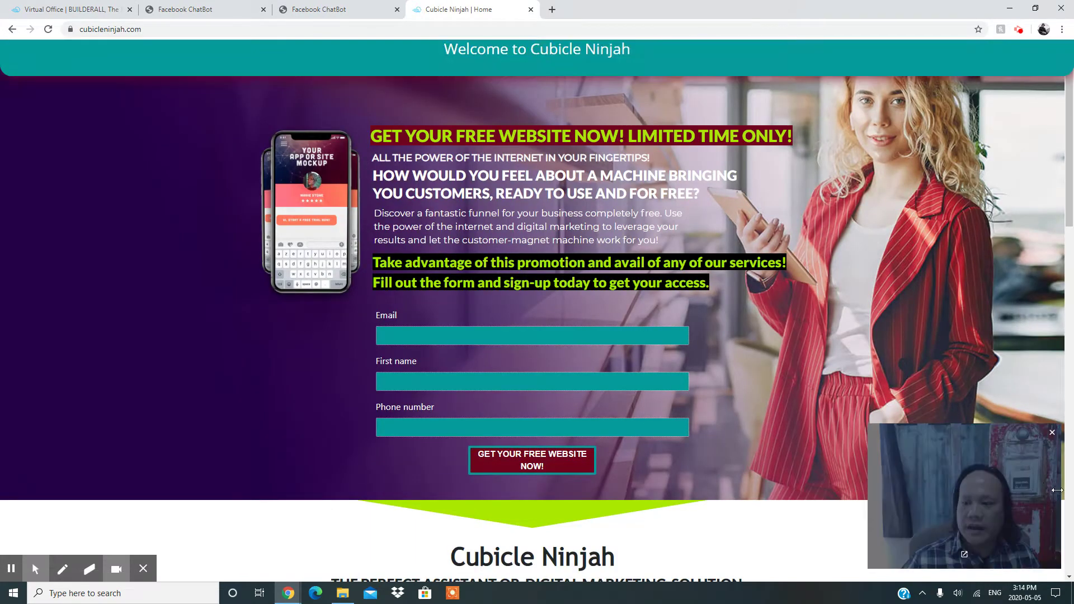
drag(1039, 481, 148, 529)
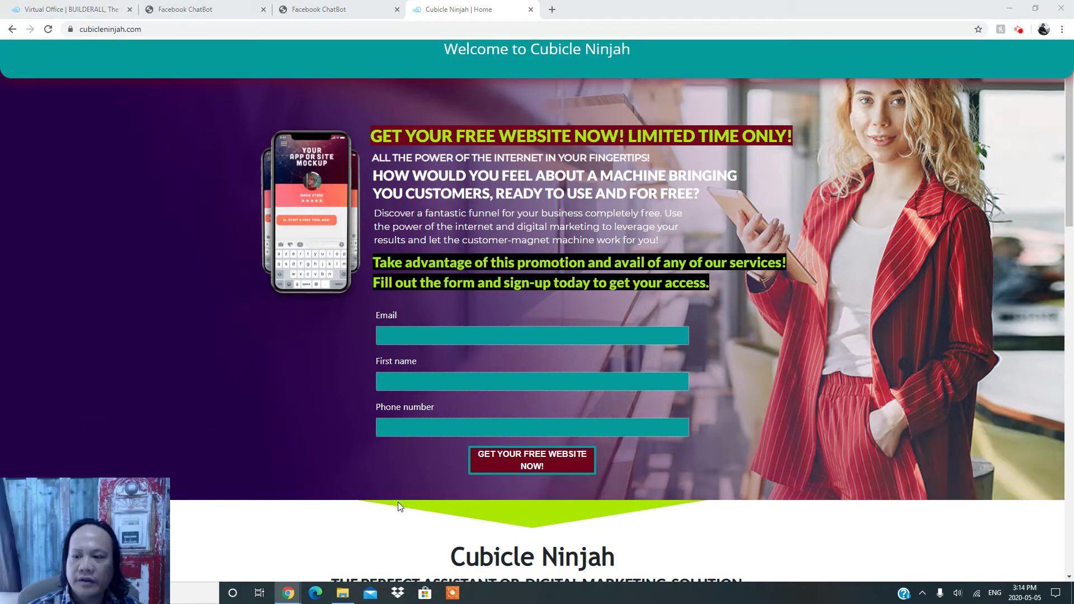
- Review the Monkey Media Marketing Messenger conversation on the website, from its earliest messages to the latest welcome message
click(1069, 158)
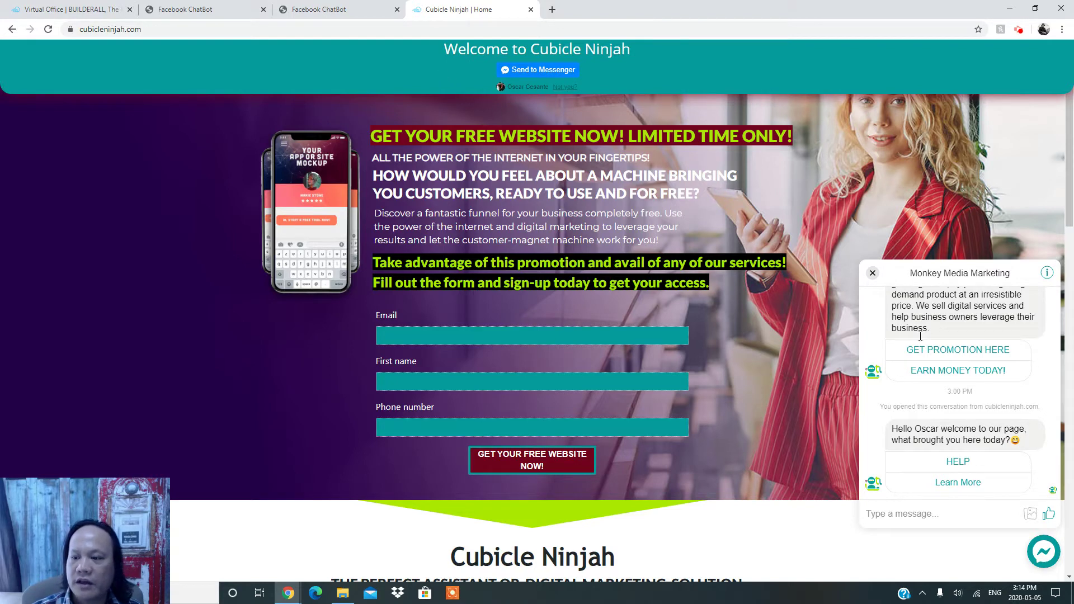
drag(1056, 473, 1065, 311)
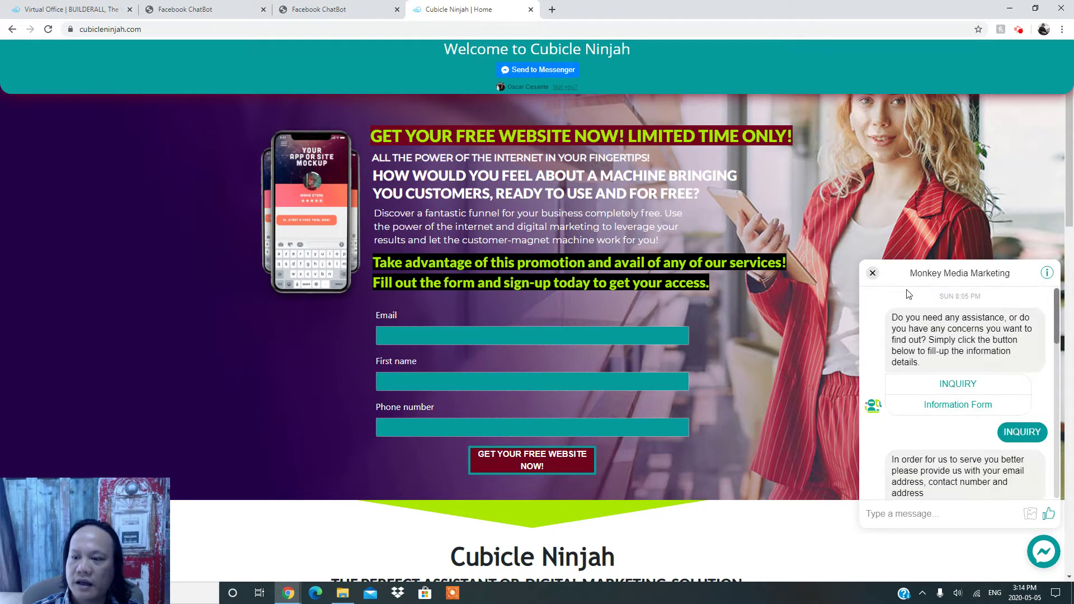
scroll(912, 335, down, 10)
scroll(917, 380, up, 1)
scroll(920, 391, down, 4)
scroll(922, 404, up, 5)
scroll(922, 404, down, 5)
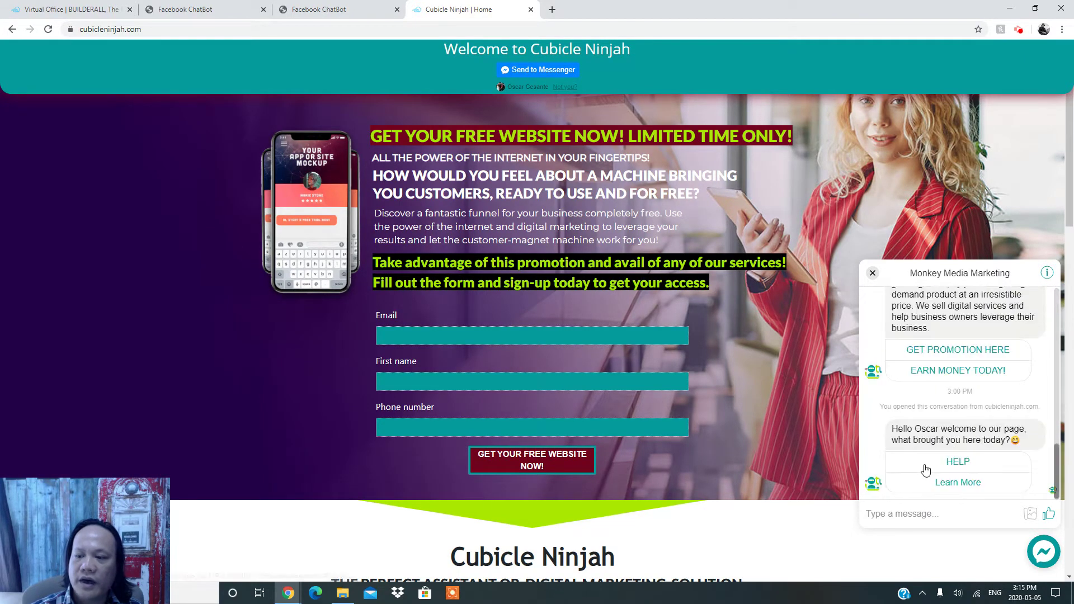
scroll(926, 470, up, 10)
scroll(928, 333, down, 1)
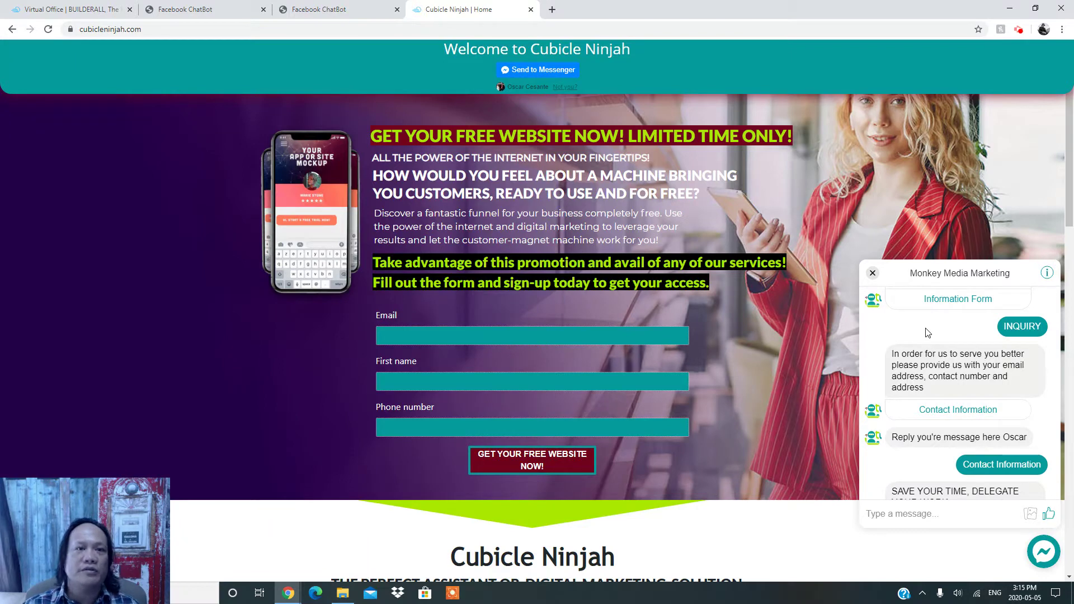
scroll(926, 332, up, 2)
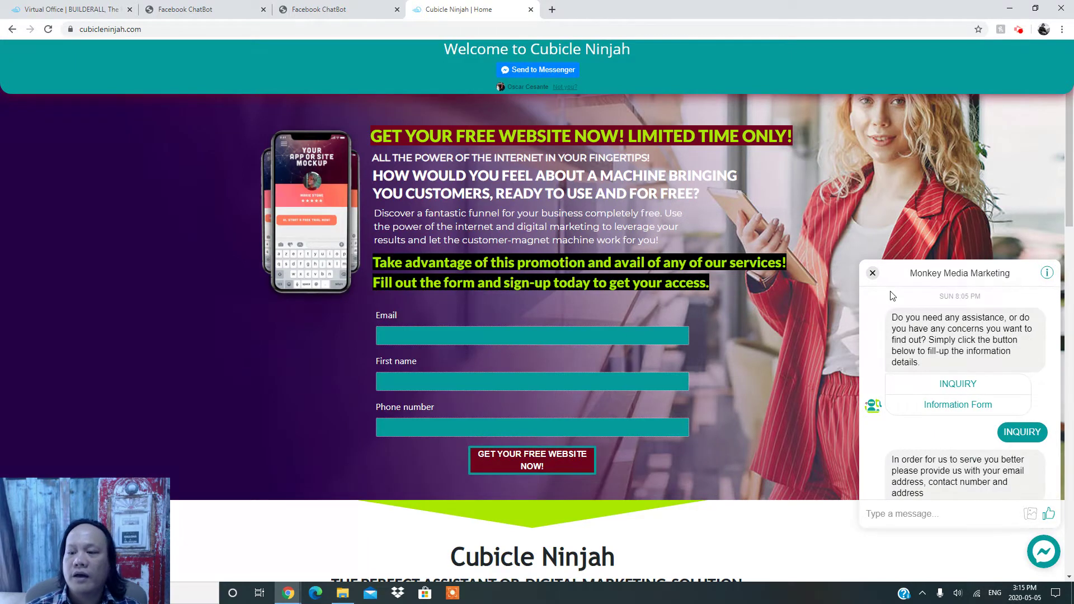
- Return to the Facebook ChatBot flows list and create a new flow named Beeroll Films Flow
click(185, 12)
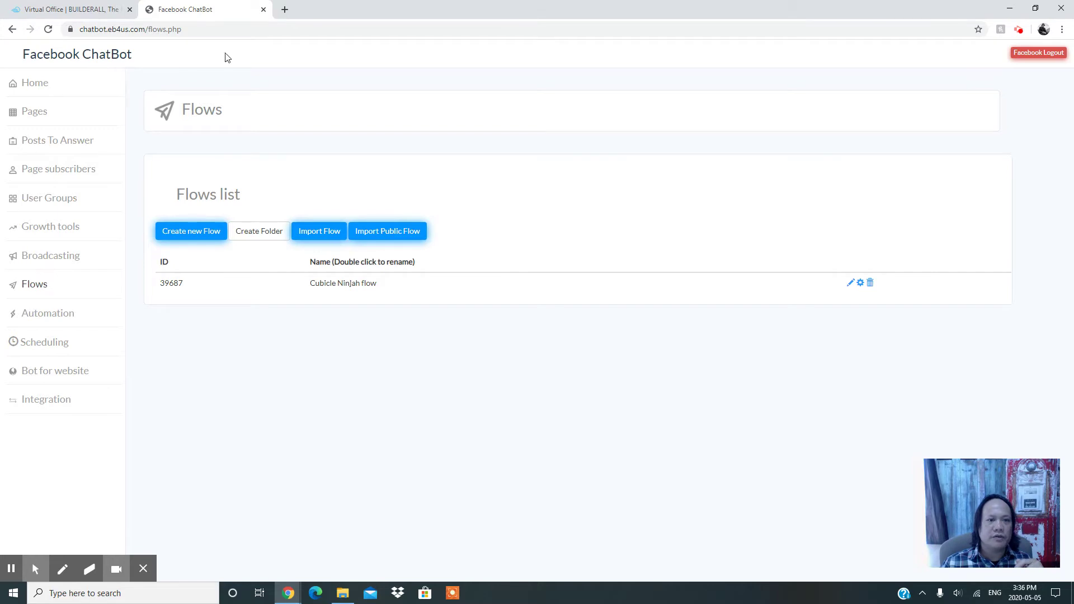
click(190, 234)
click(533, 313)
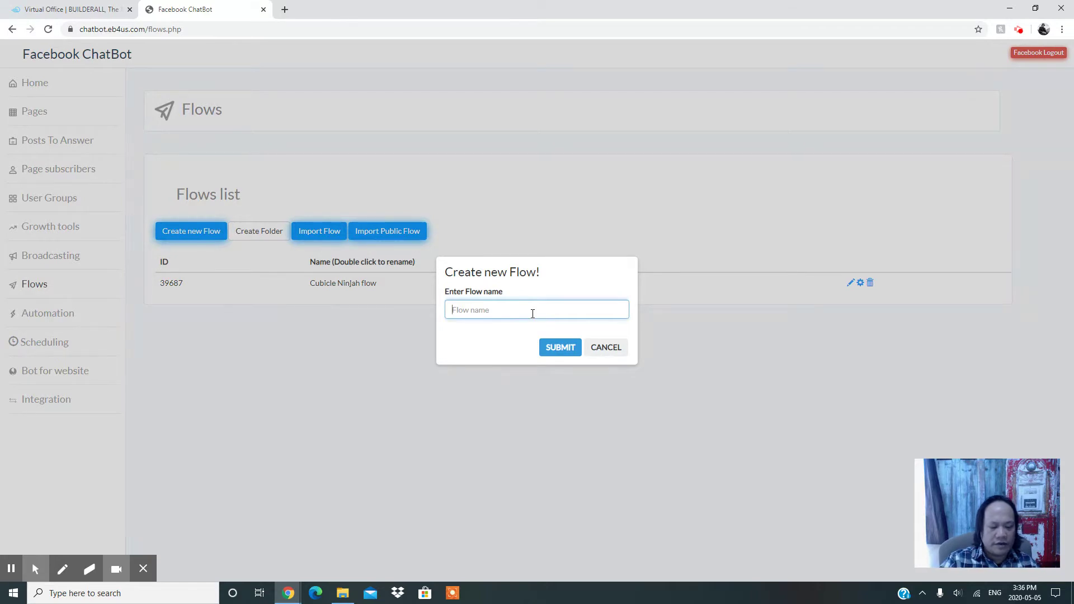
text(Be)
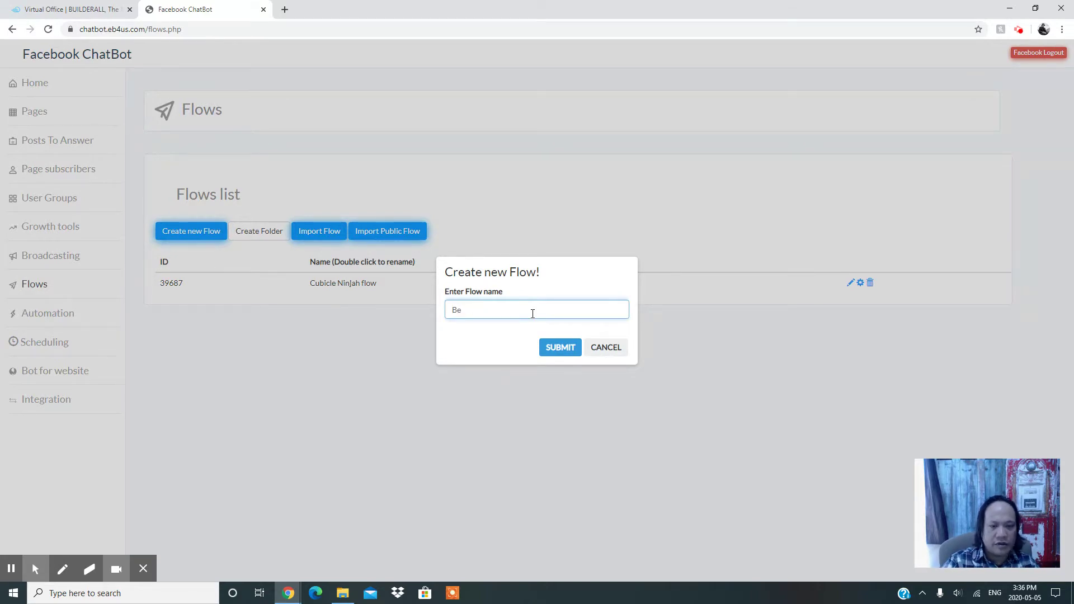
text(eroll Films Flow)
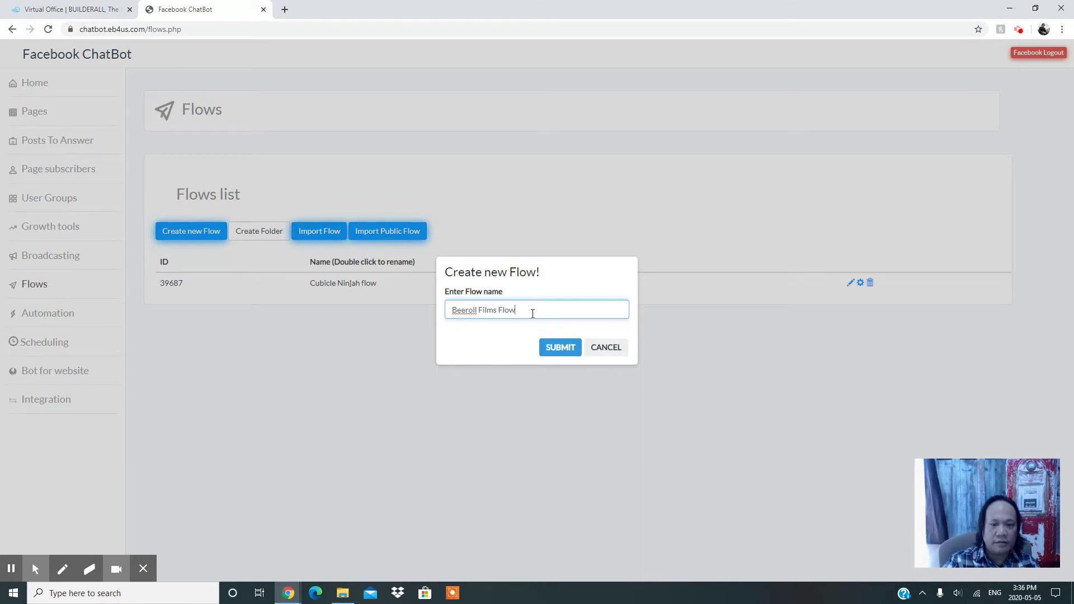
click(559, 348)
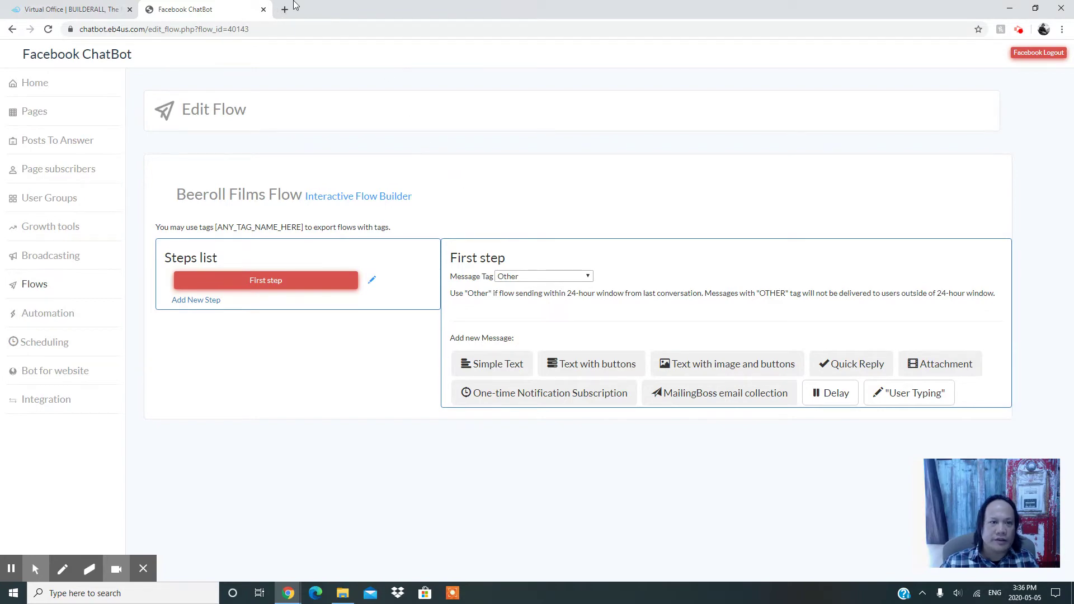
- Launch Professional Messenger Chatbot again from the Builderall office in a separate tab and open its flows list
click(77, 11)
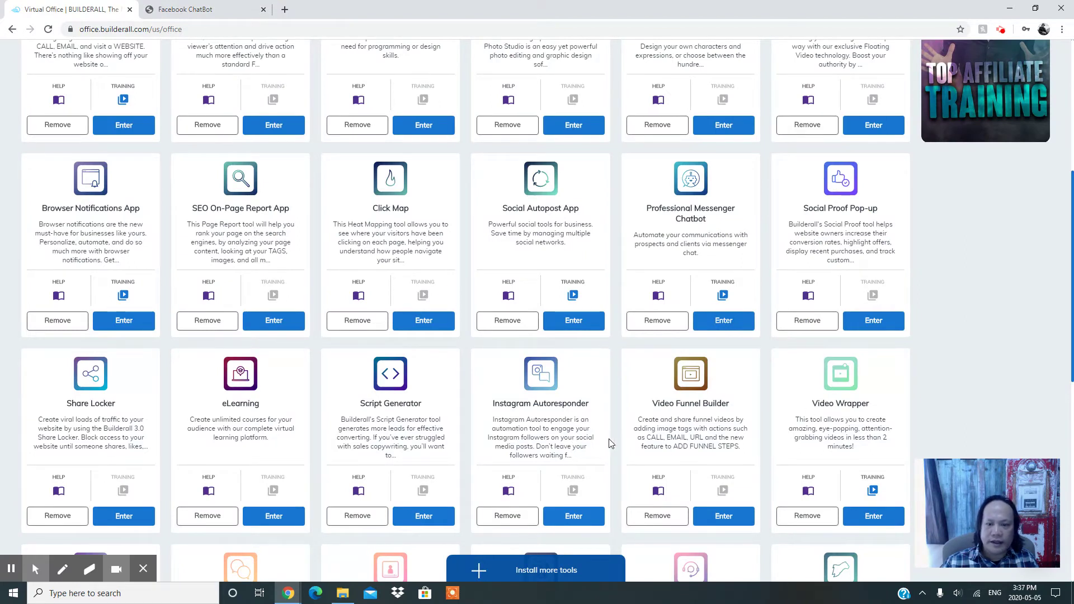
click(723, 321)
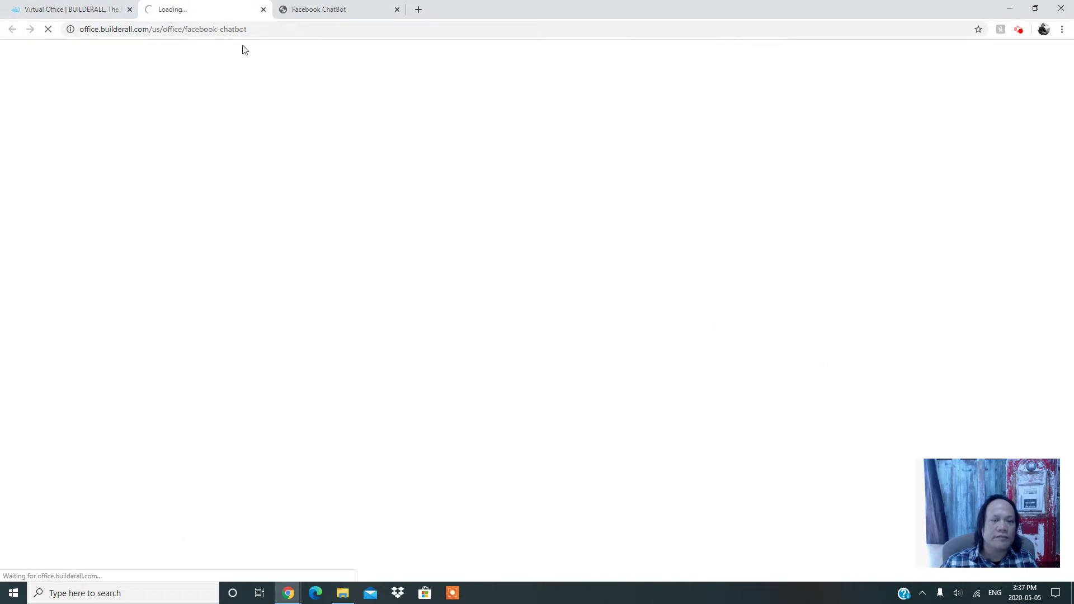
click(319, 9)
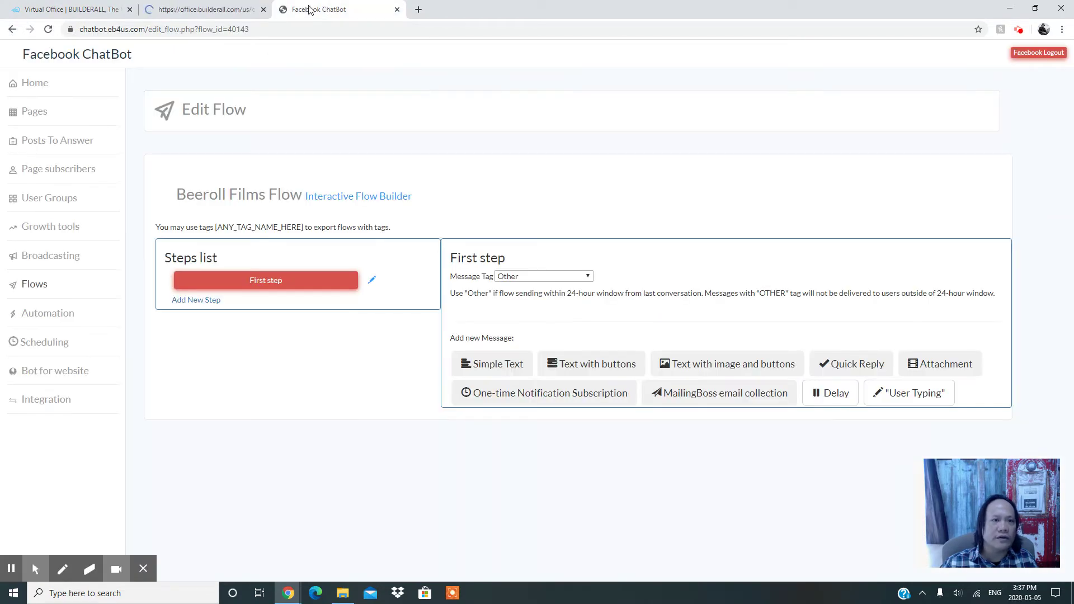
click(207, 9)
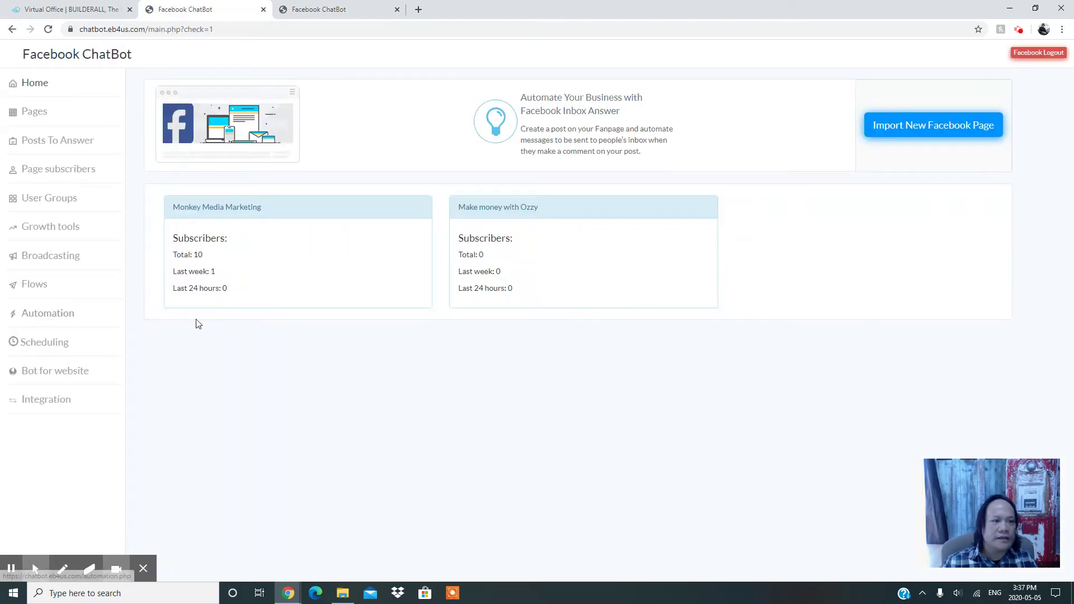
click(35, 286)
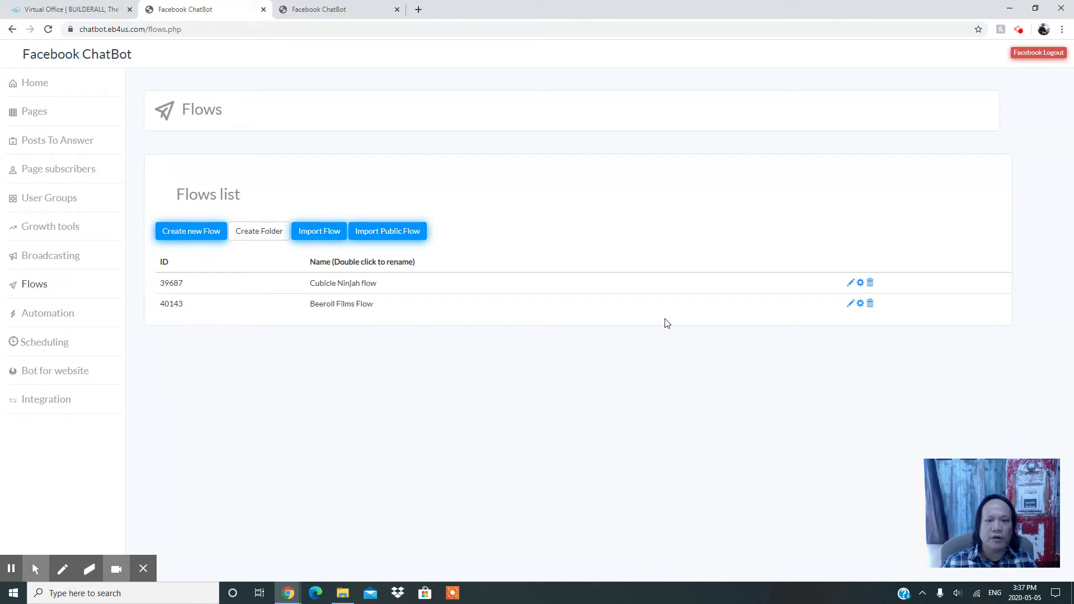
- View the Cubicle Ninjah flow in the Interactive Flow Builder as a reference, and return to the Beeroll Films Flow editor
click(851, 285)
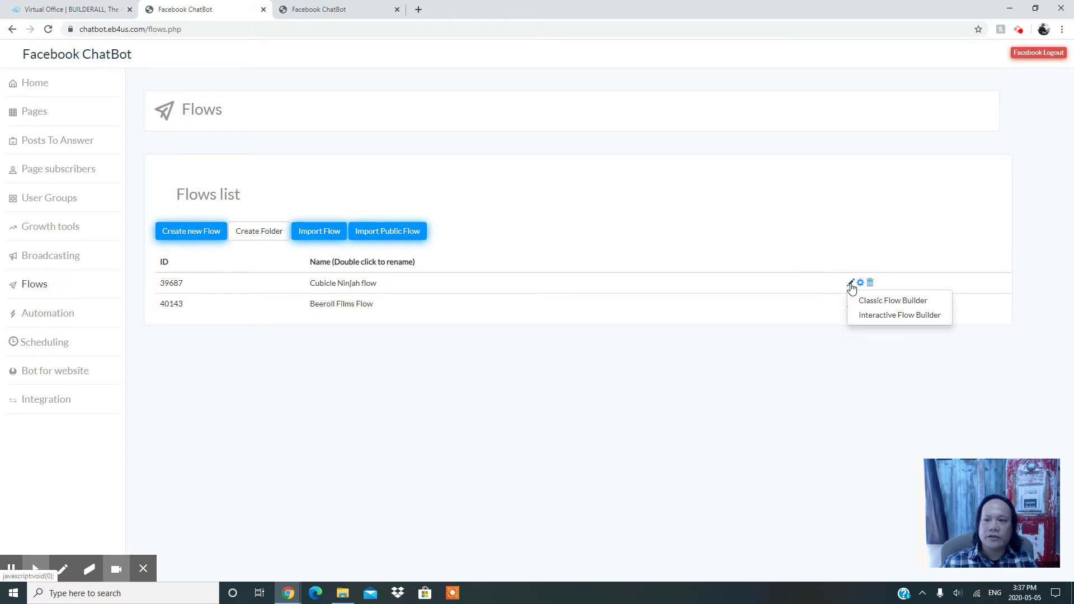
click(895, 316)
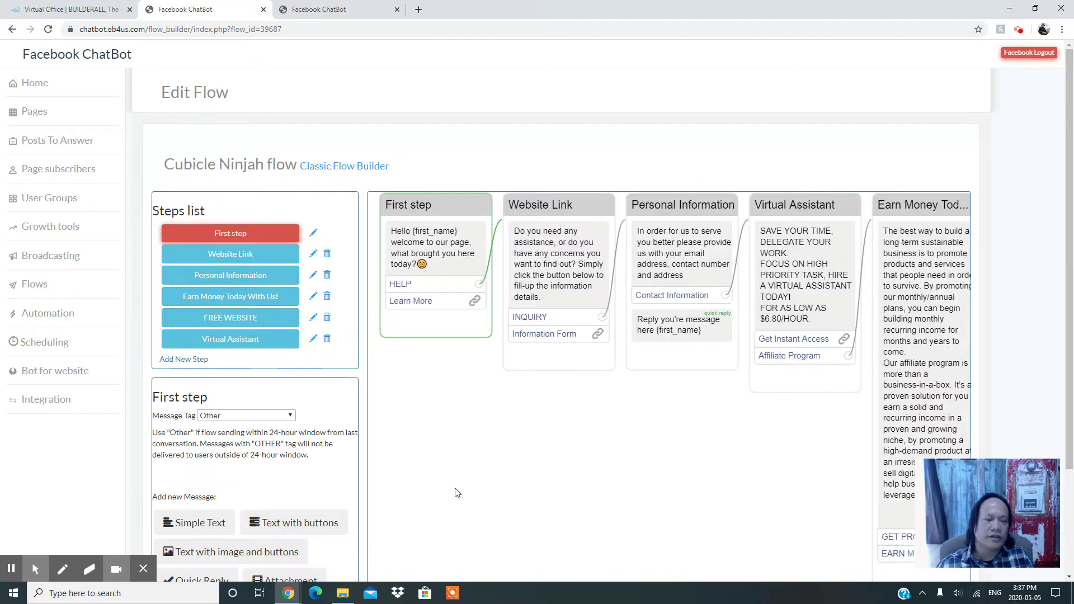
click(305, 10)
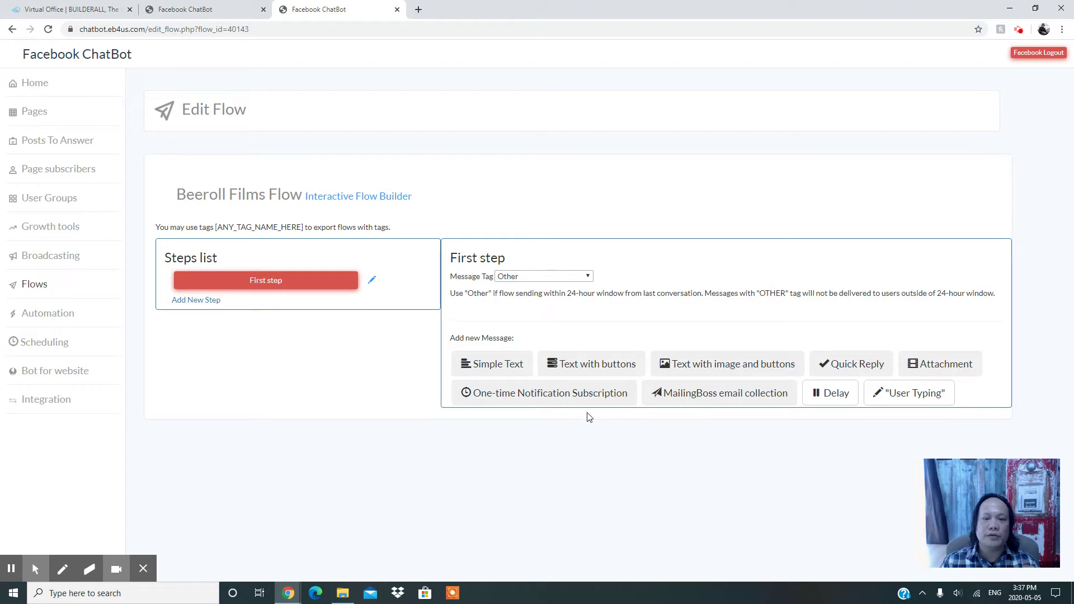
- Review the Cubicle Ninjah flow's step diagram and the First step's message as a reference for the Beeroll Films Flow
click(202, 11)
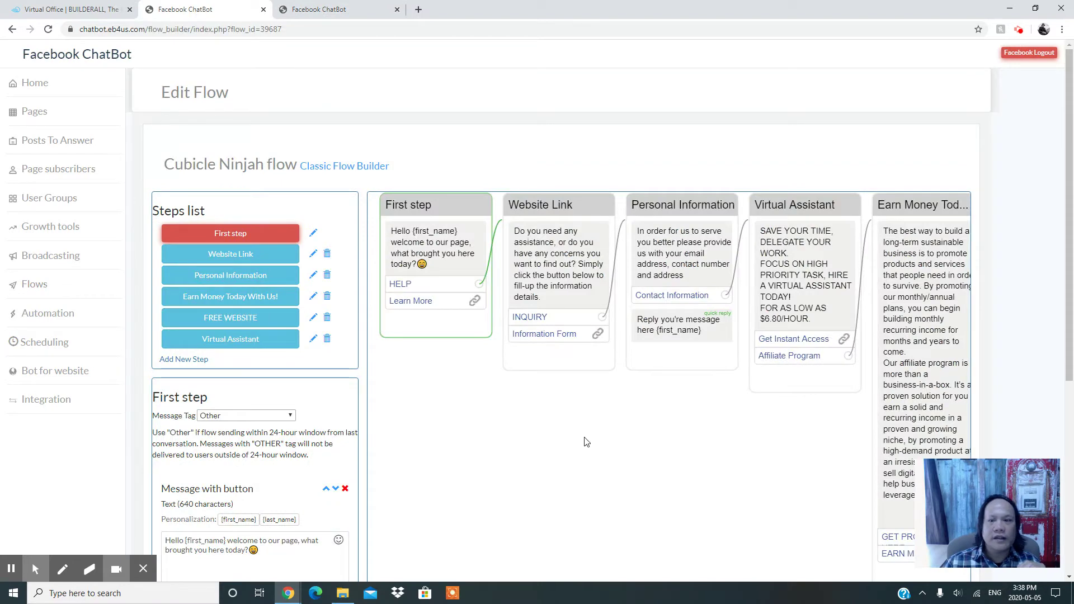
scroll(618, 428, down, 1)
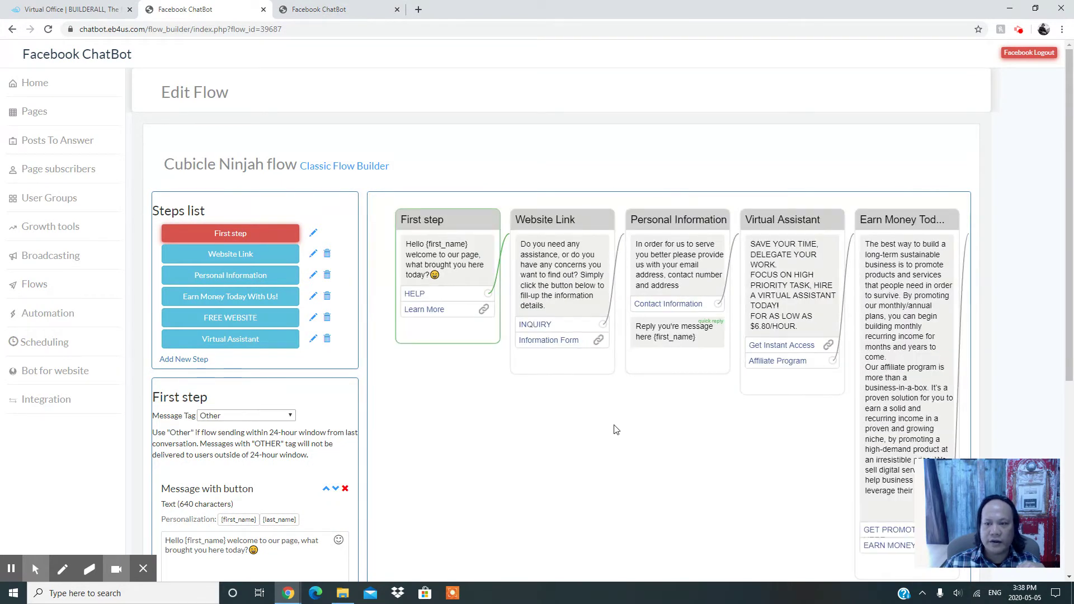
scroll(616, 429, down, 2)
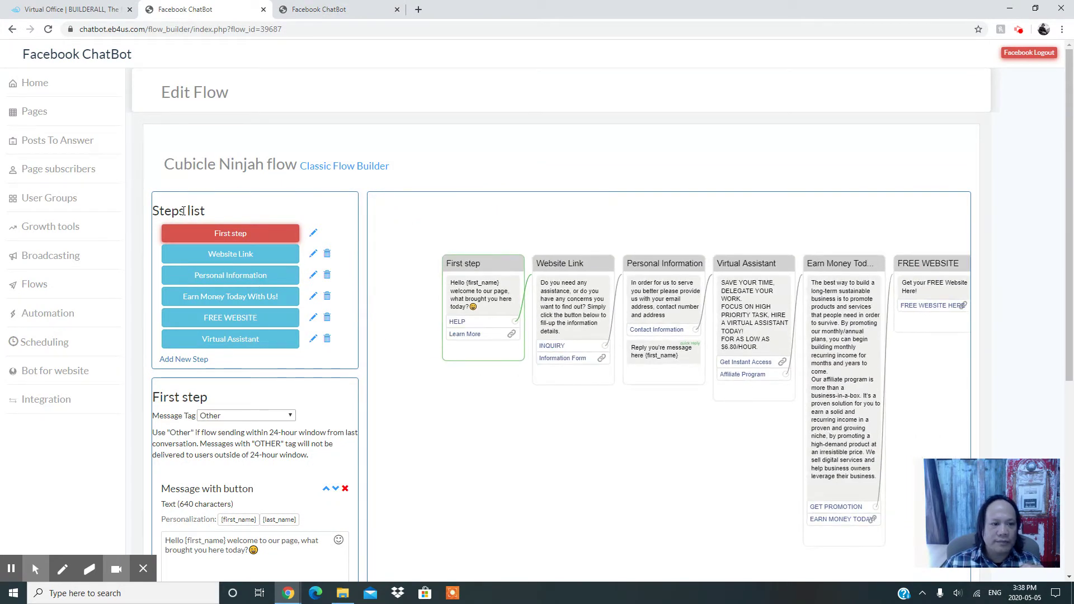
click(219, 234)
click(334, 7)
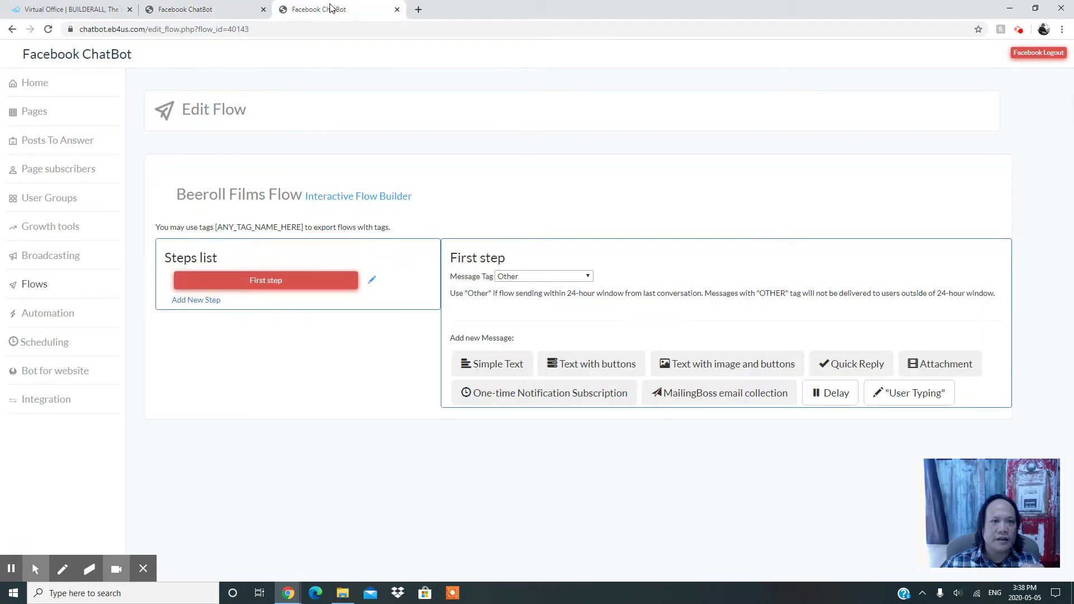
click(204, 8)
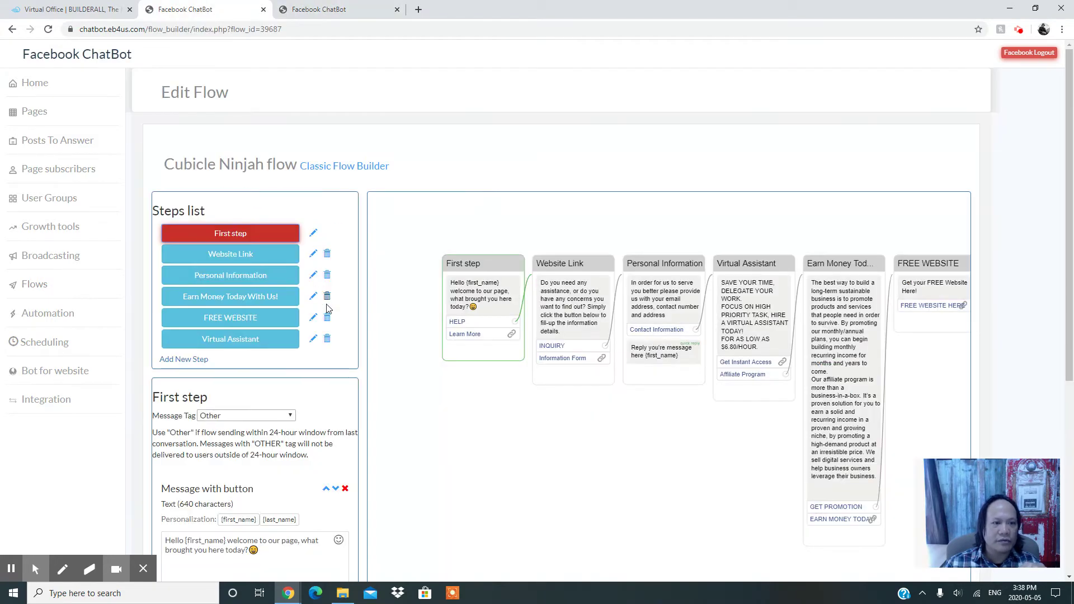
drag(1068, 274, 1071, 405)
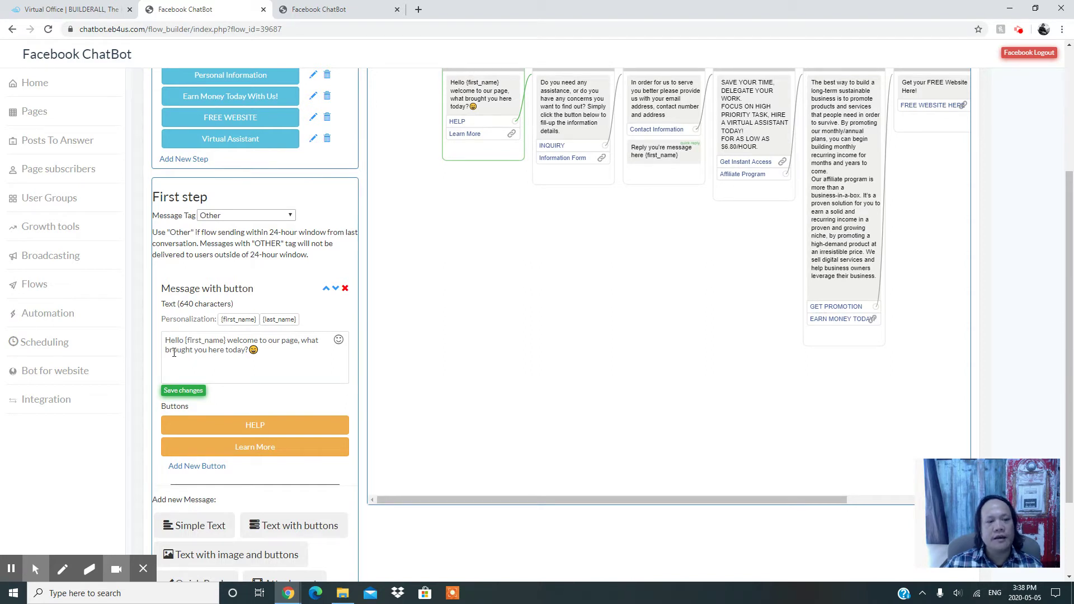
- Insert the [first_name] personalization tag at the start of the First step message and remove it again
click(238, 319)
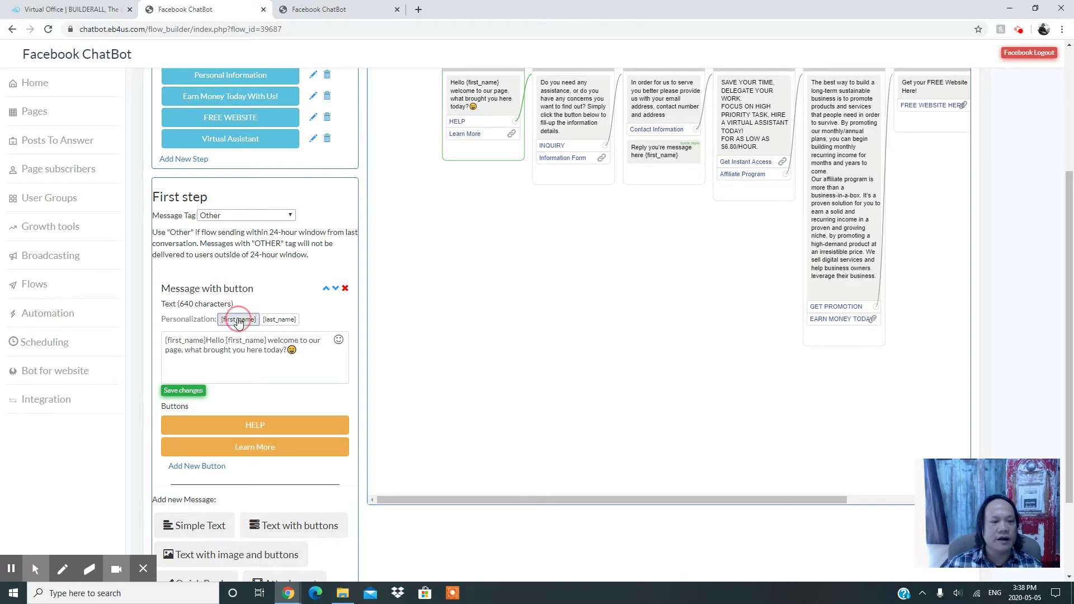
click(207, 341)
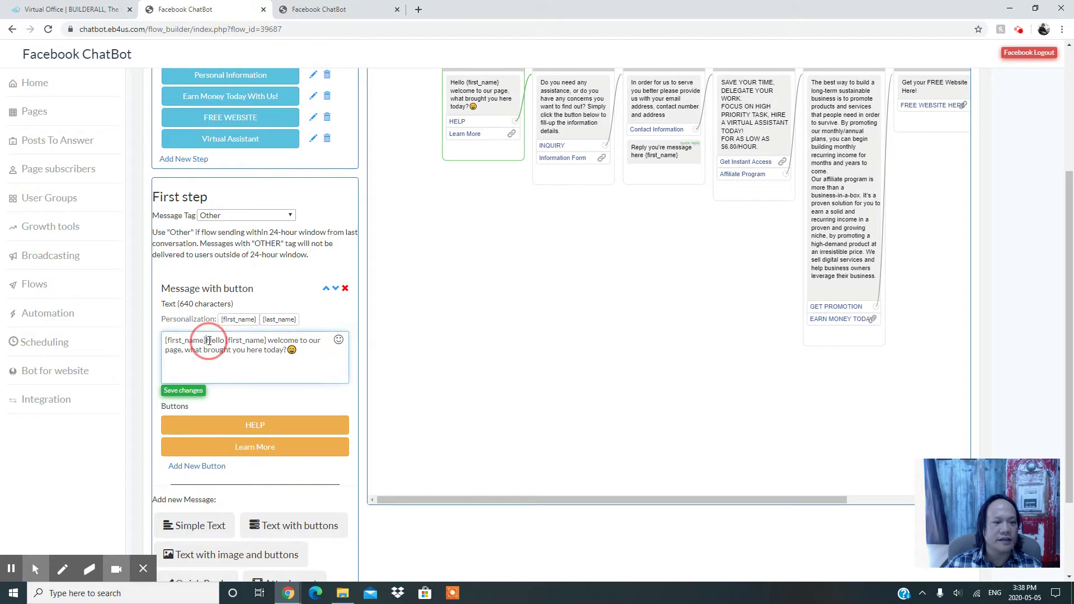
key(BackSpace)
key(BackSpace)
key(BackSpace)
key(BackSpace)
key(BackSpace)
key(BackSpace)
key(BackSpace)
key(BackSpace)
key(BackSpace)
key(BackSpace)
key(BackSpace)
key(BackSpace)
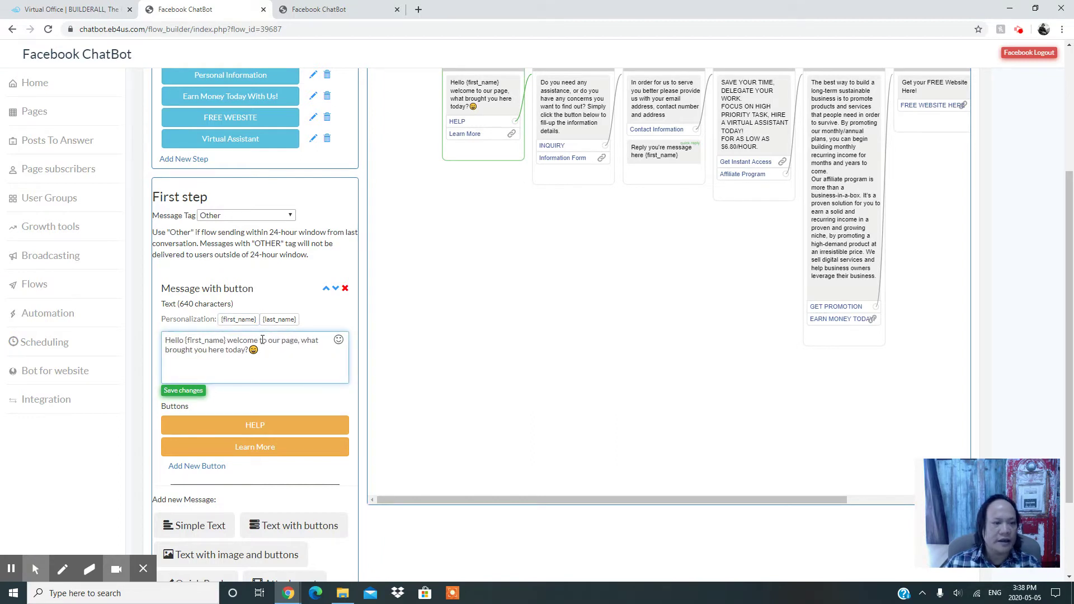
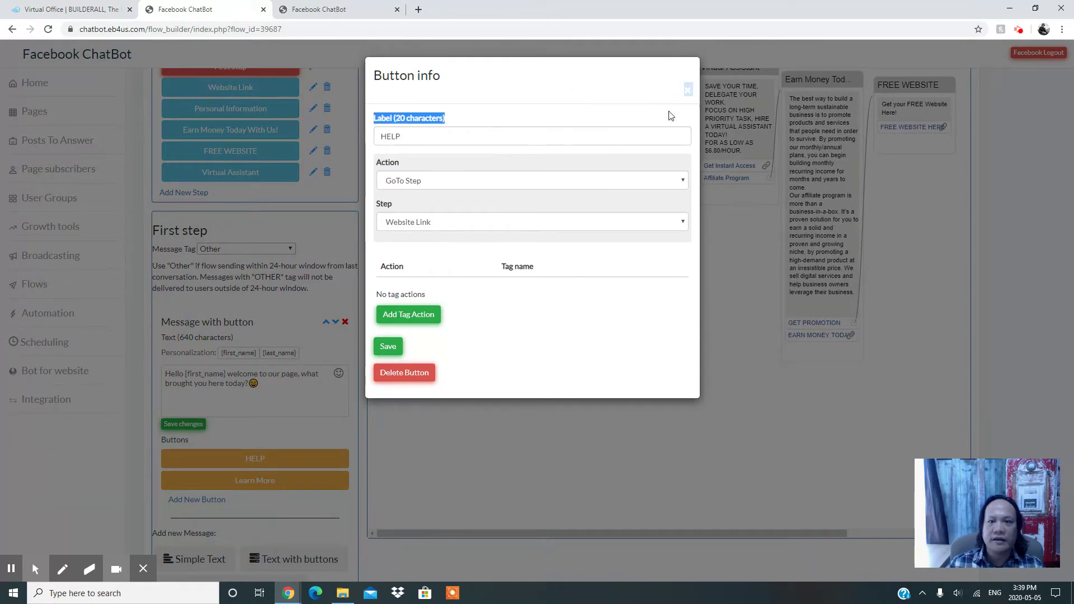
- Close the HELP button's settings and add a new button to the First step's welcome message
click(577, 492)
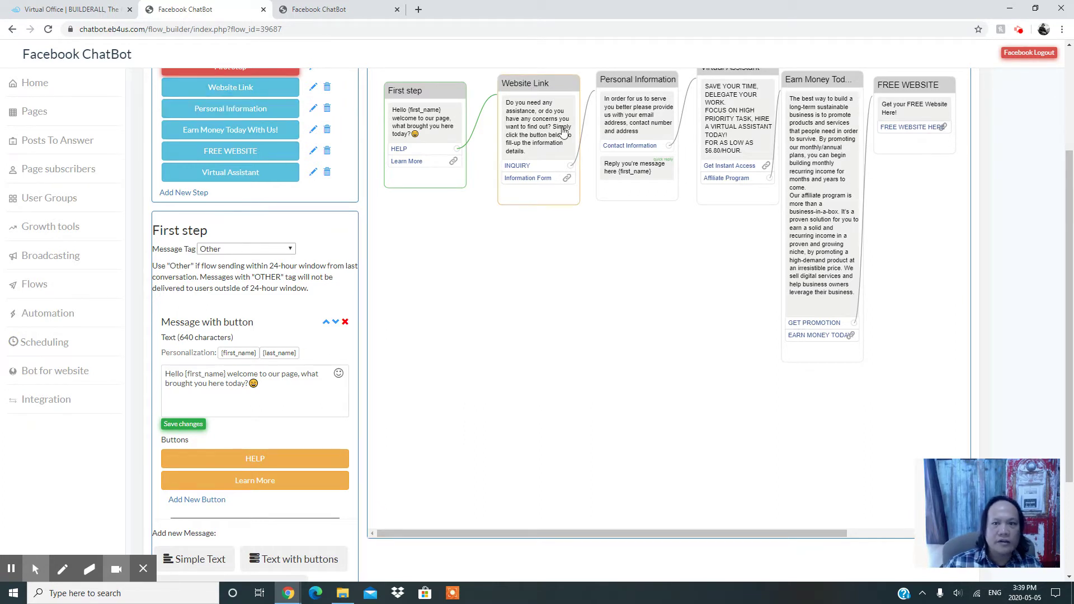
mouse_move(585, 155)
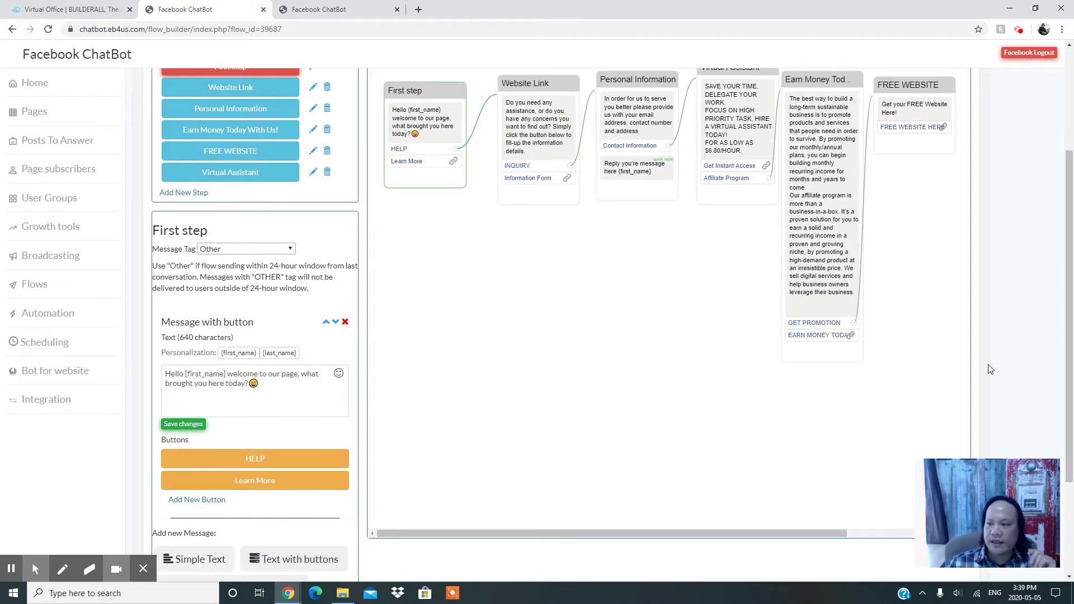
drag(1067, 373, 1061, 459)
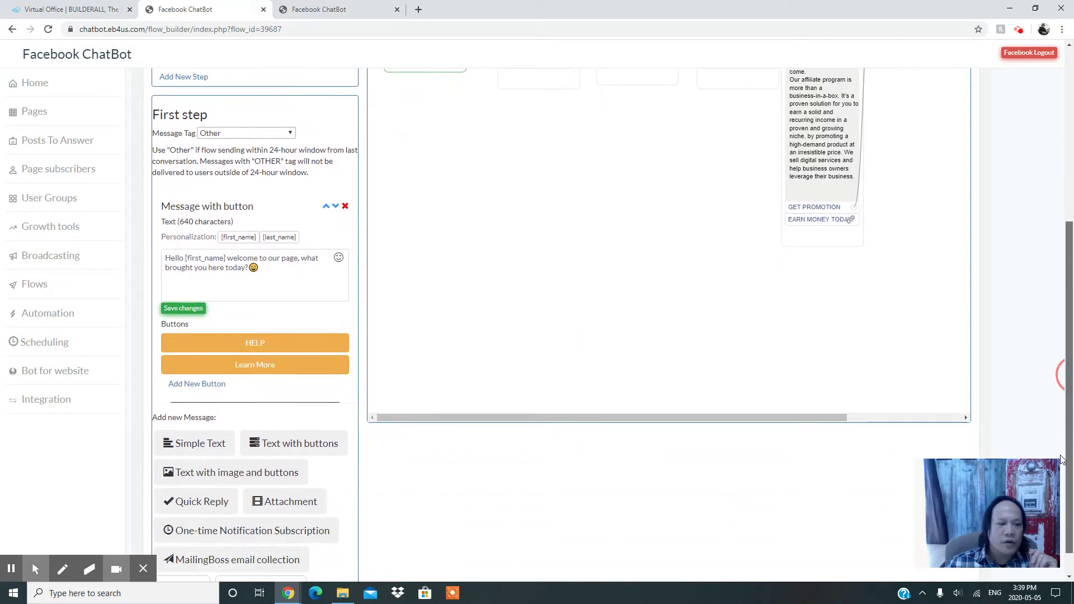
click(190, 386)
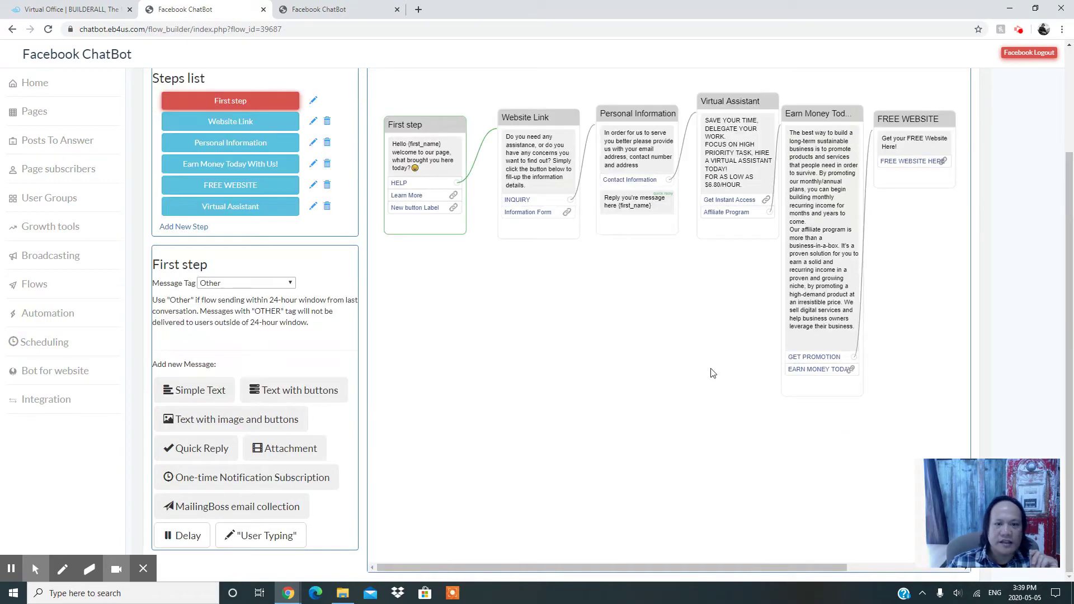
click(416, 217)
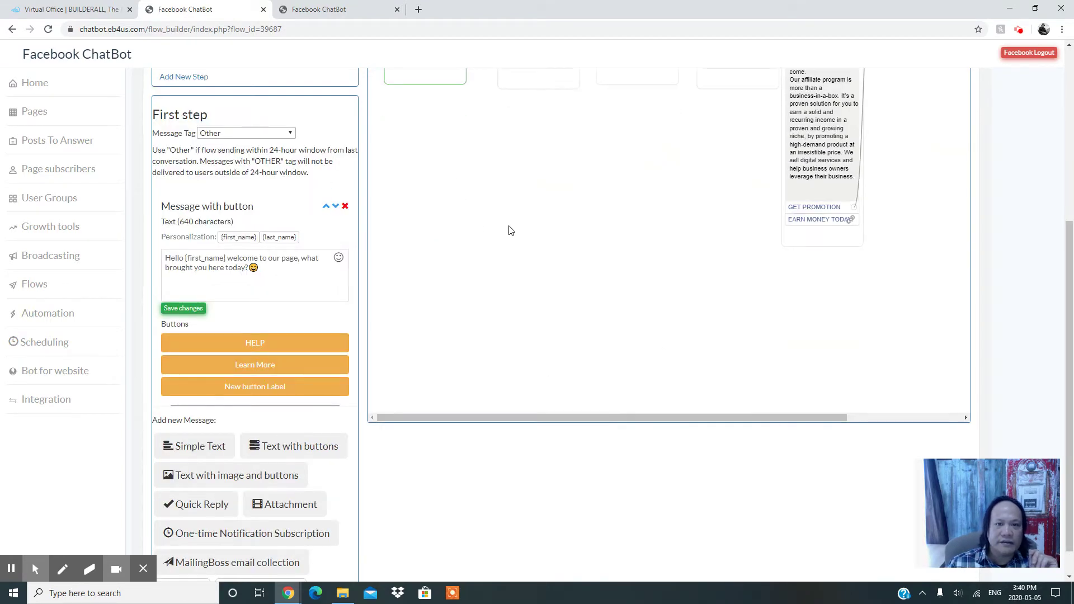
scroll(1062, 302, up, 3)
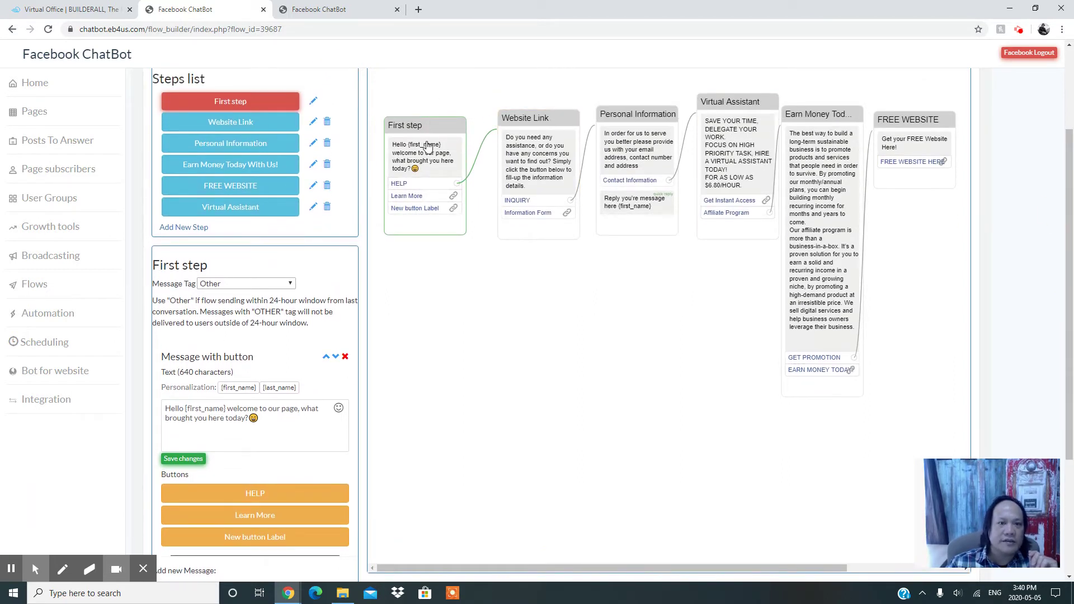
scroll(294, 419, down, 3)
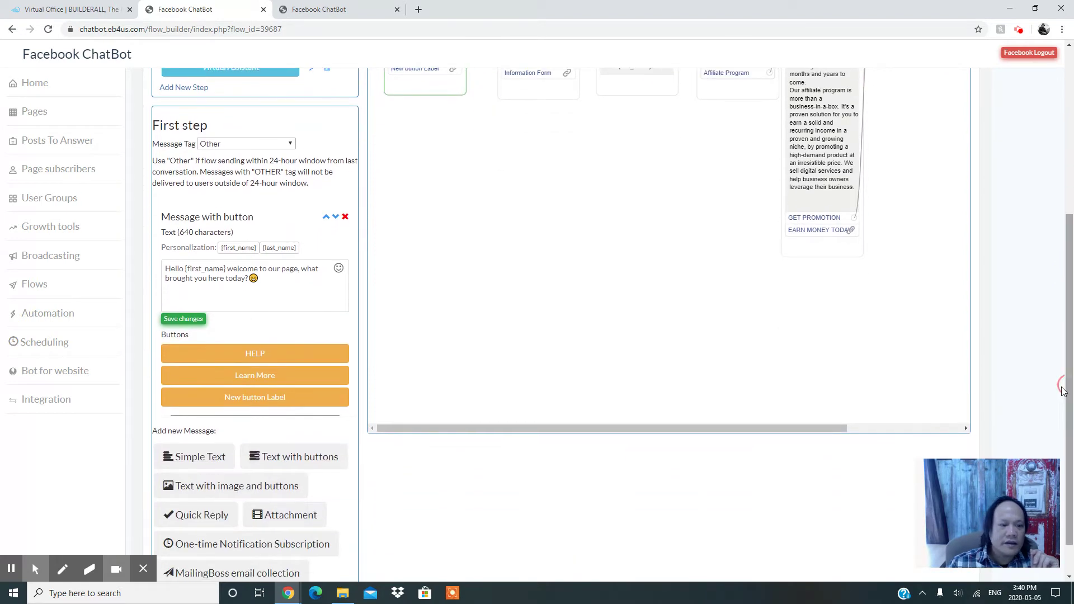
- Try the Call phone action in the new button's settings, check the other action options, and close without saving
click(272, 402)
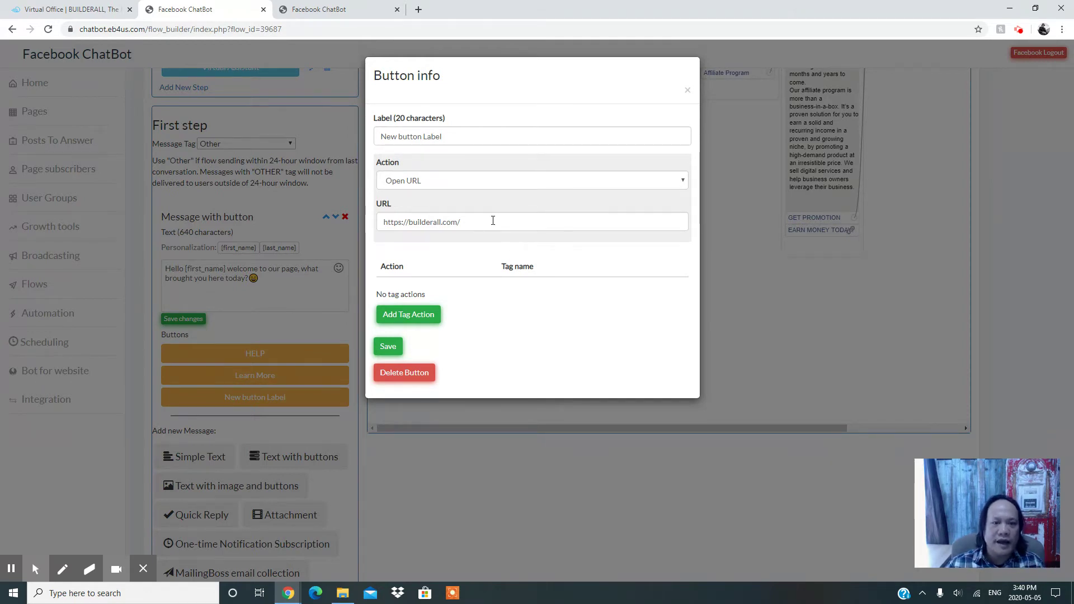
click(548, 182)
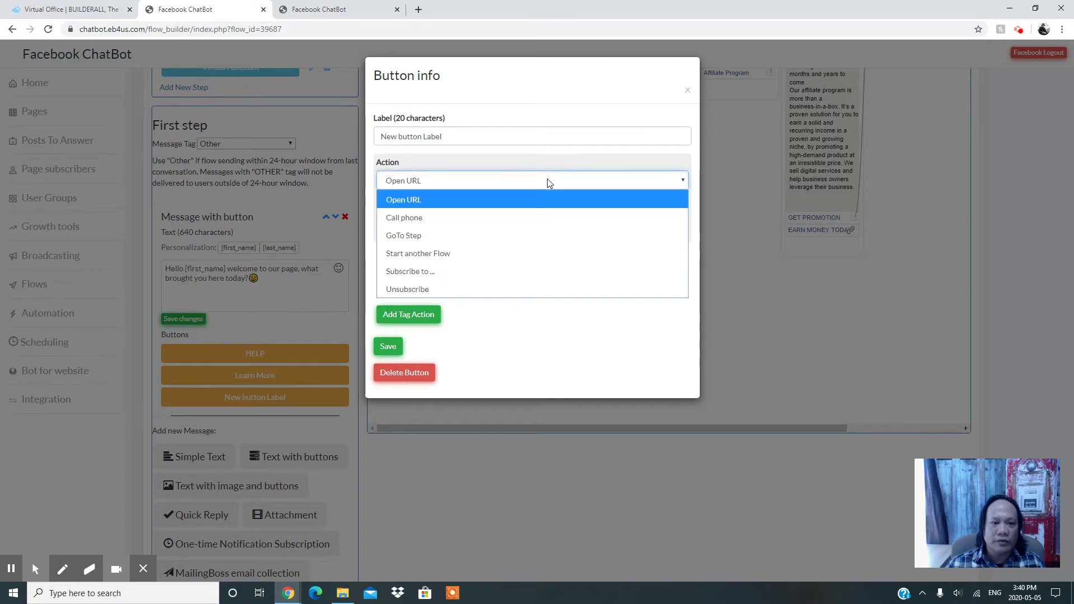
click(492, 218)
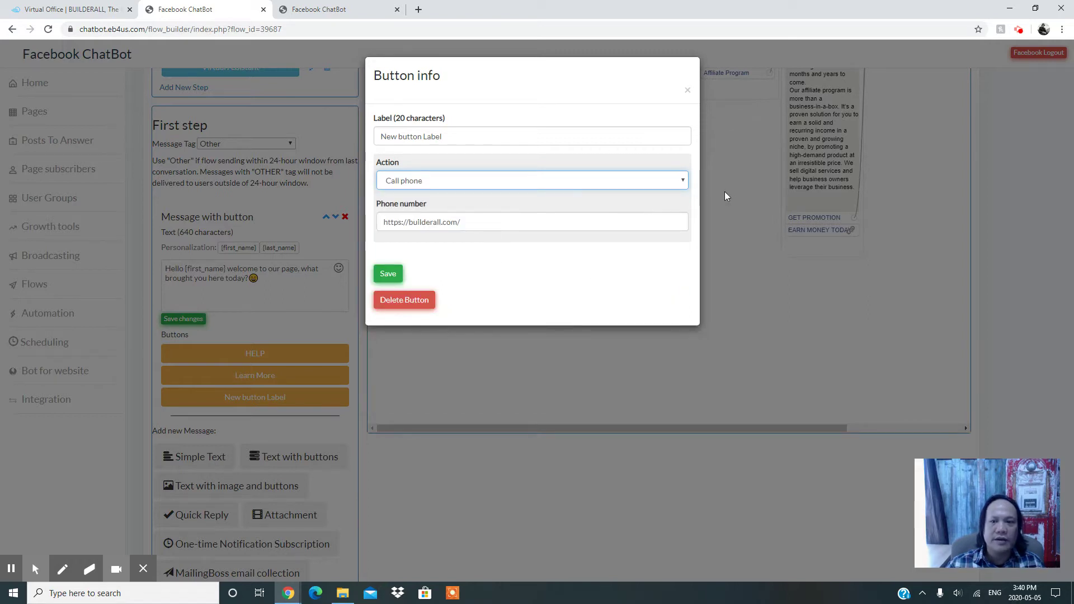
click(682, 180)
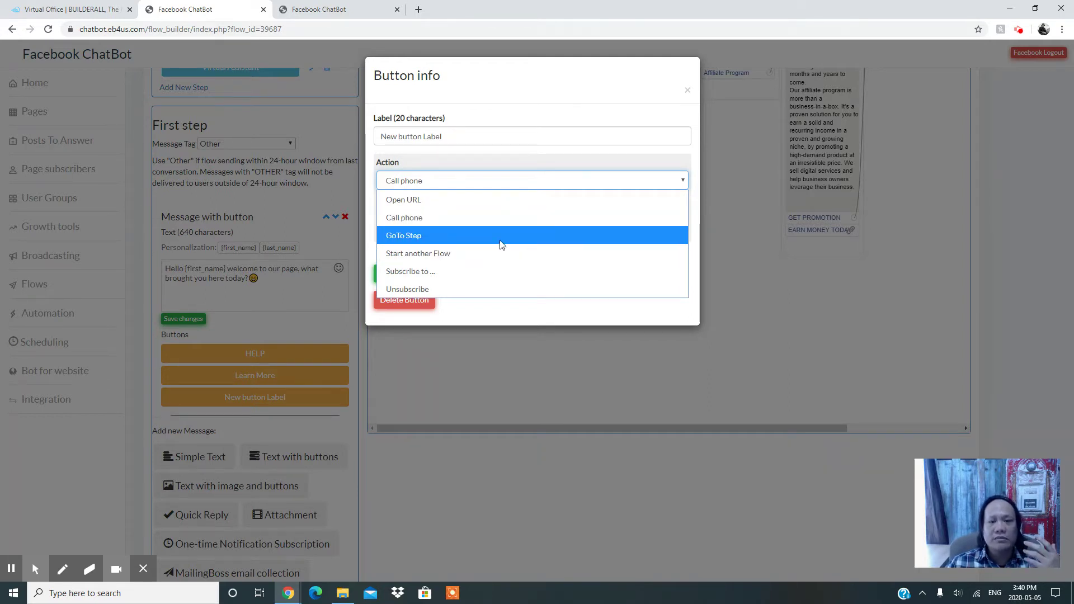
click(520, 166)
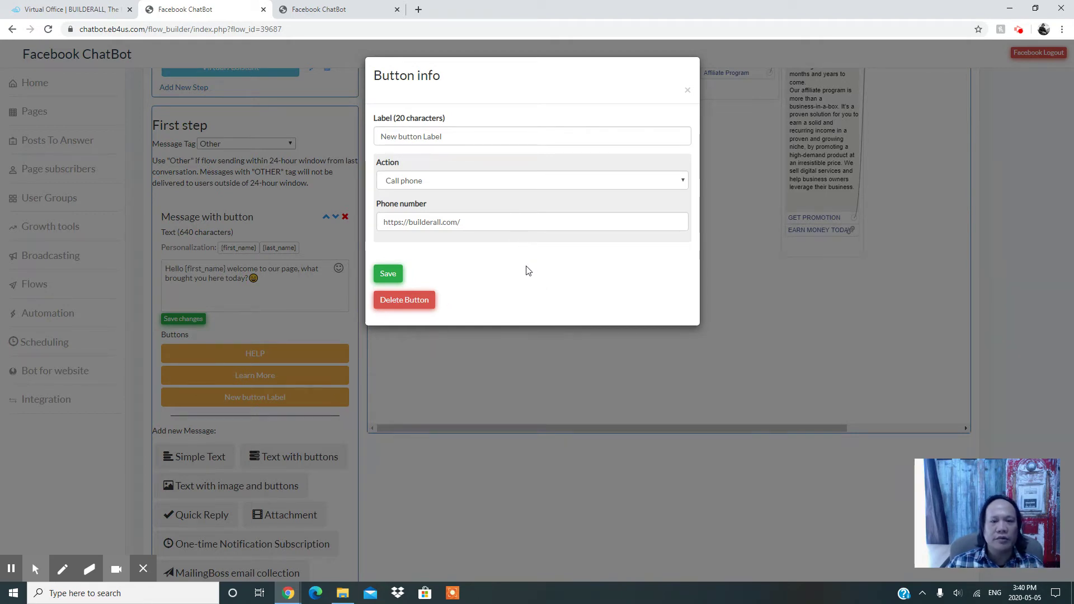
click(573, 393)
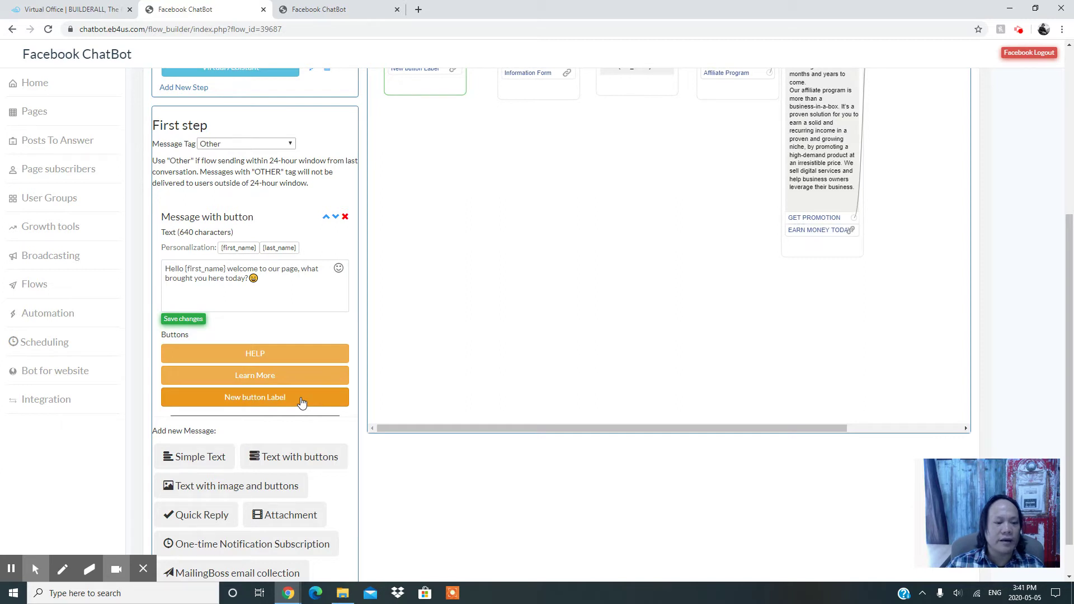
- Add an attachment message to the First step of the Cubicle Ninjah flow
drag(1070, 395, 1072, 474)
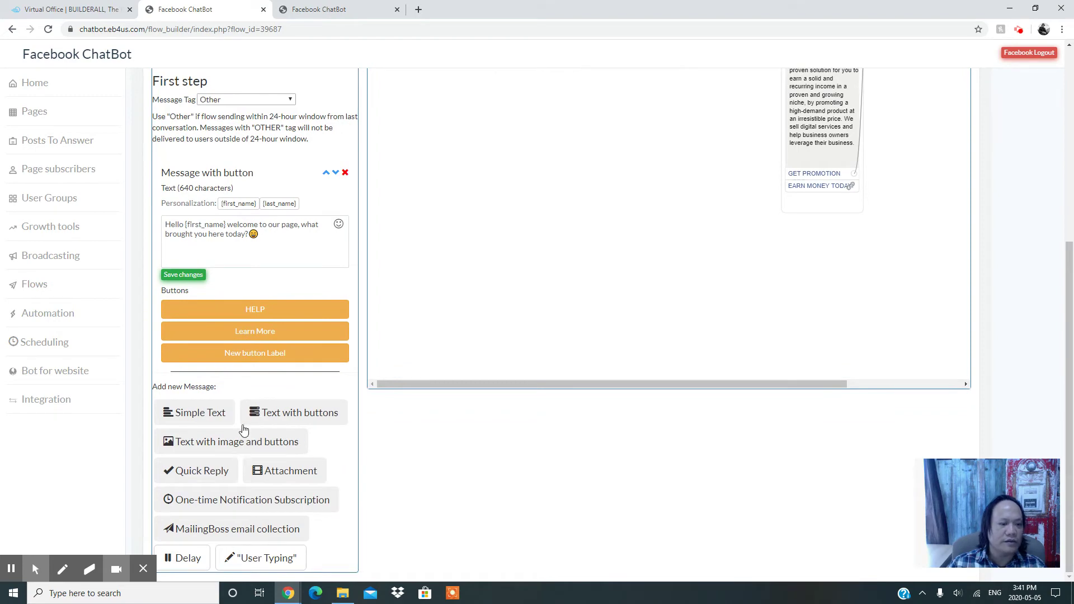
click(288, 473)
scroll(576, 300, down, 3)
scroll(1016, 311, up, 1)
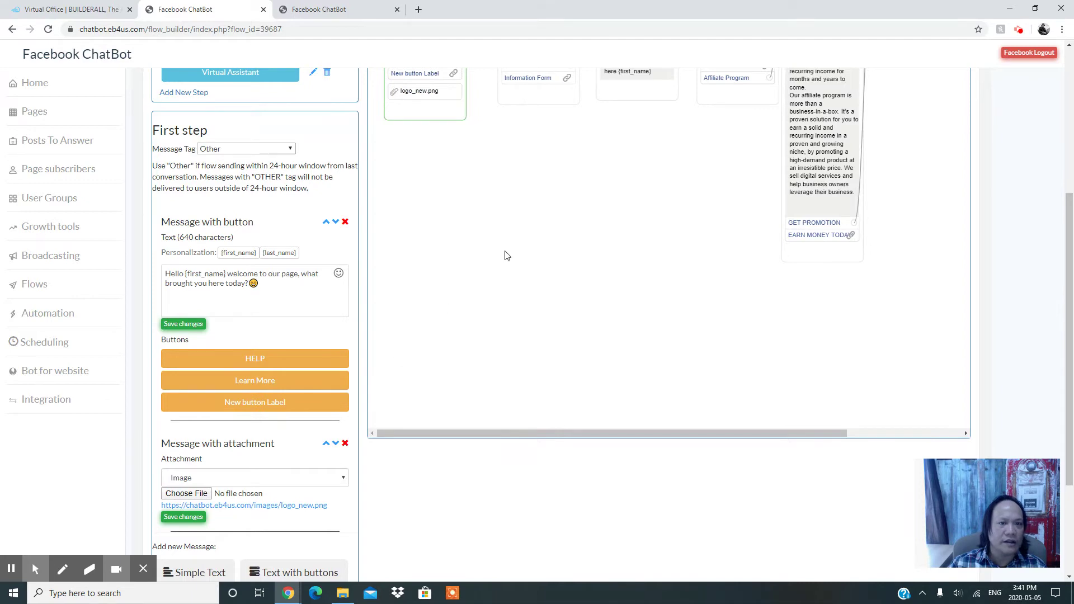
drag(1069, 412, 1070, 439)
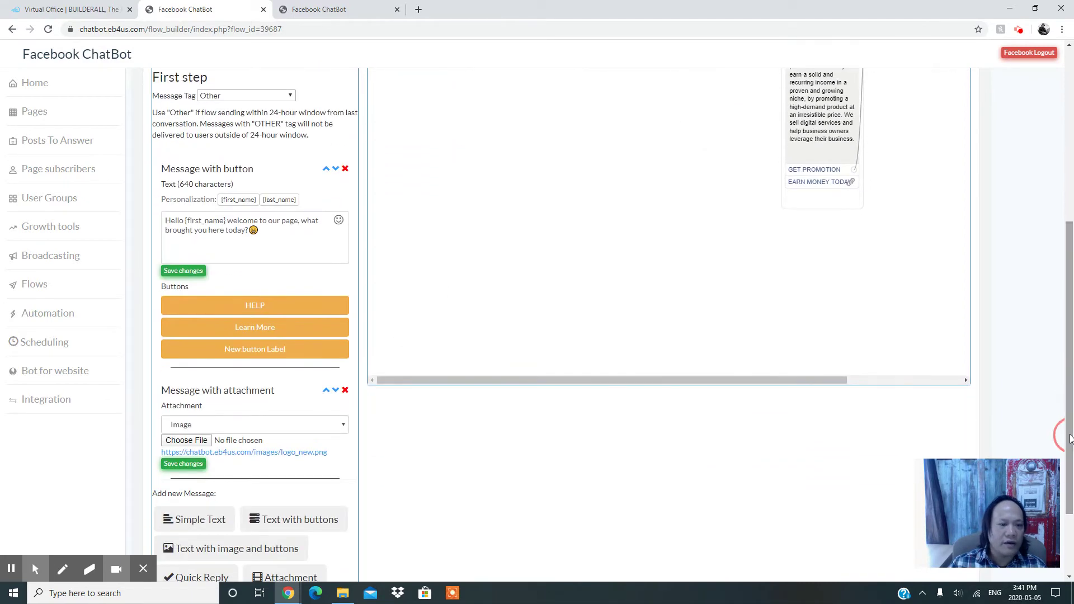
scroll(516, 442, down, 1)
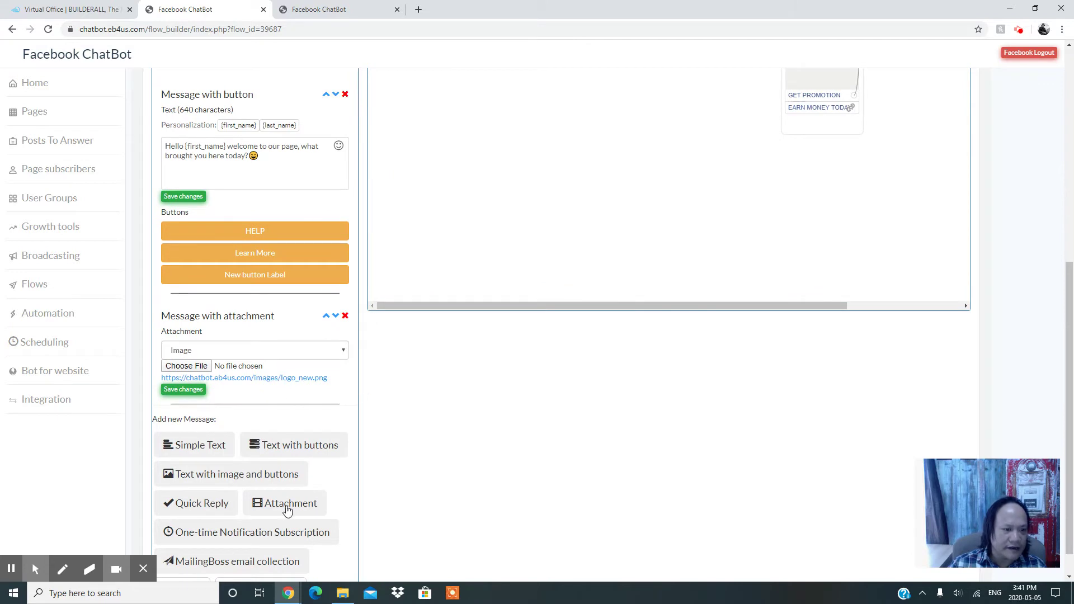
- Delete the attachment message and the "New button Label" button from the First step, confirming both deletions
click(345, 318)
click(582, 92)
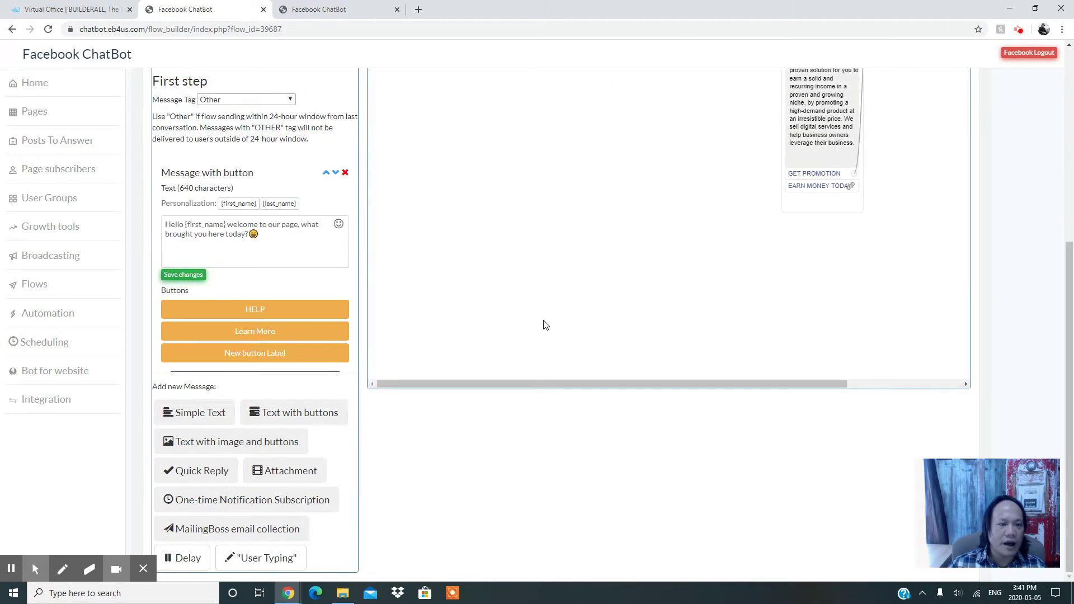
click(293, 358)
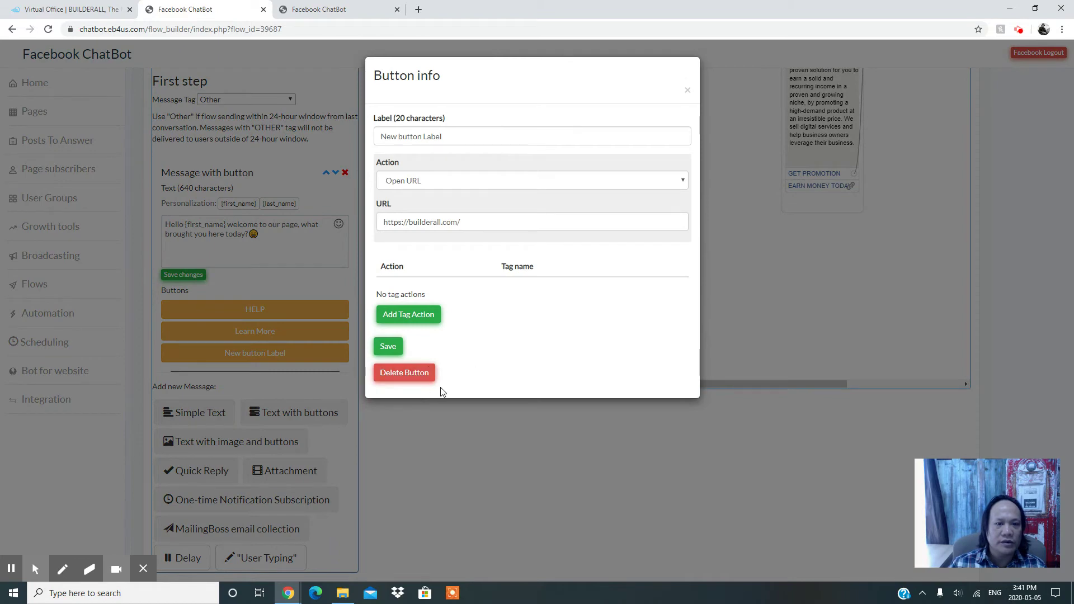
click(412, 373)
click(598, 92)
scroll(550, 385, down, 3)
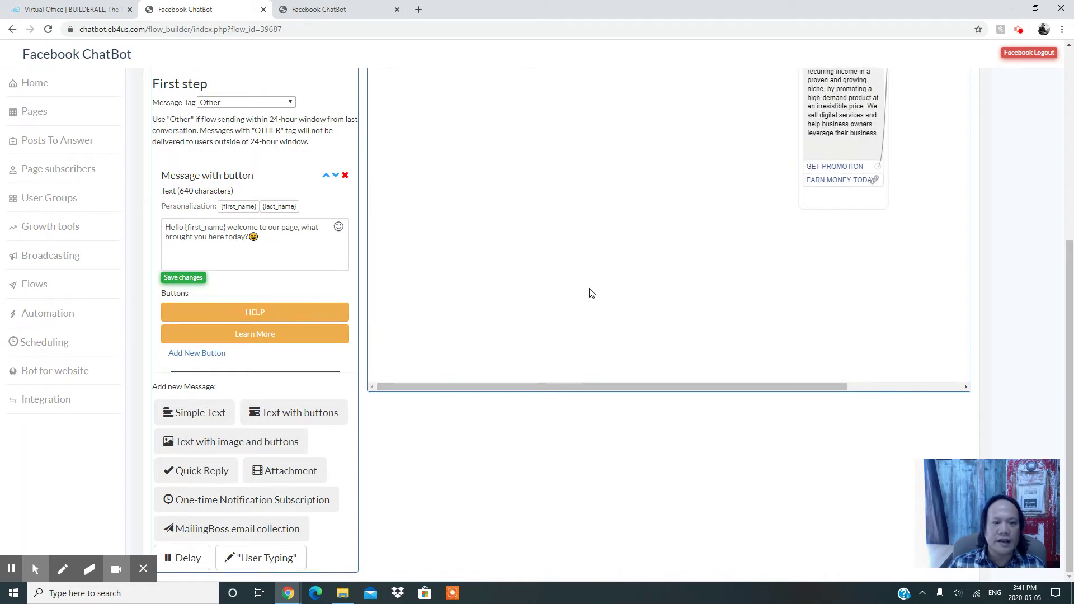
- Shift the Website Link, Personal Information, Virtual Assistant, Earn Money Today With Us! and FREE WEBSITE blocks closer to First step in an even row
scroll(1061, 312, up, 5)
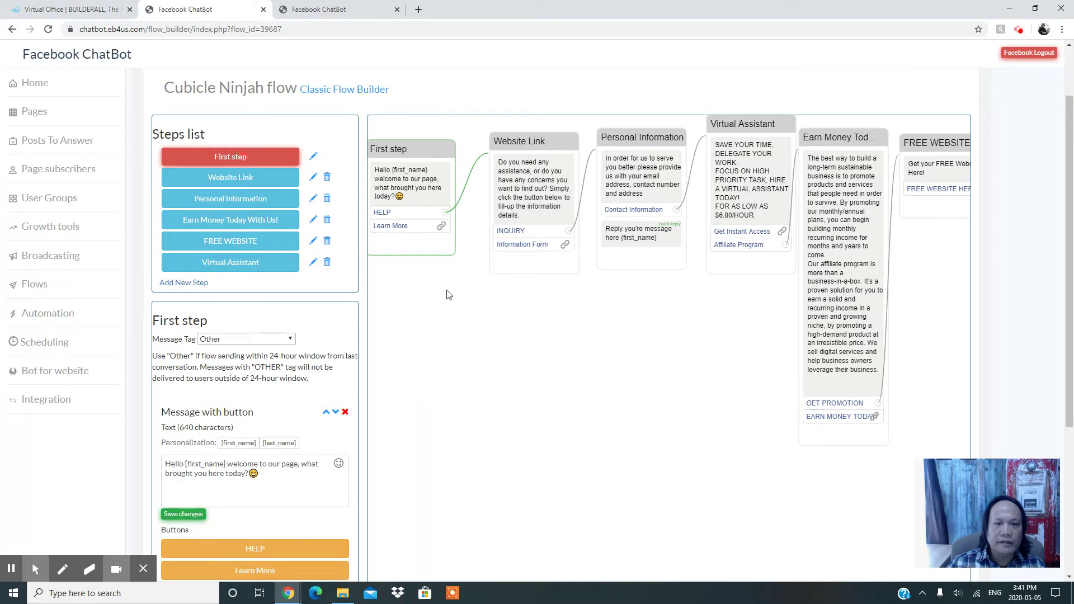
drag(517, 140, 504, 141)
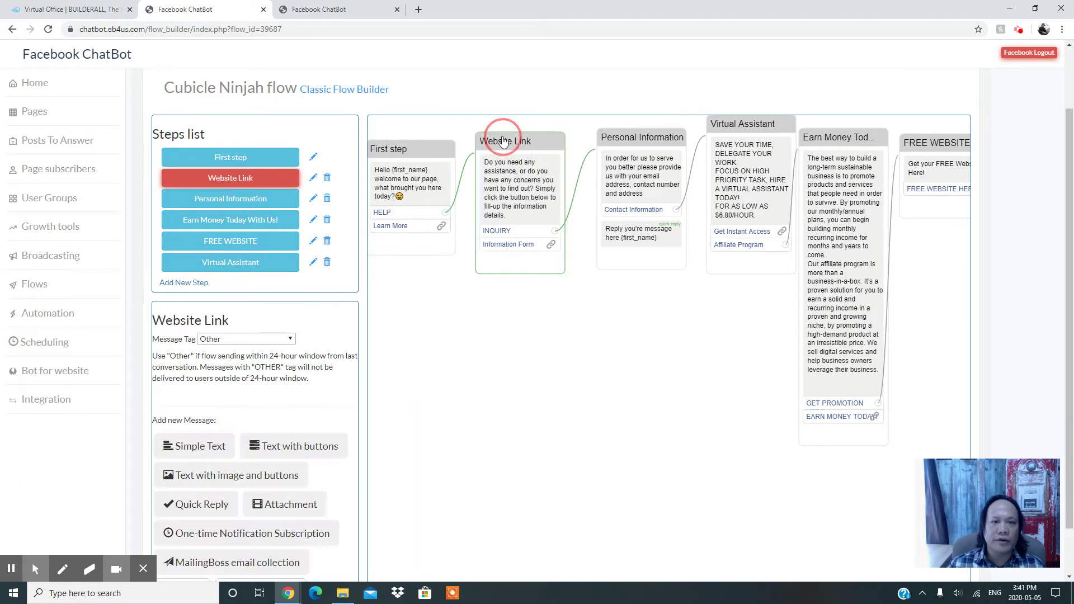
drag(632, 128, 614, 126)
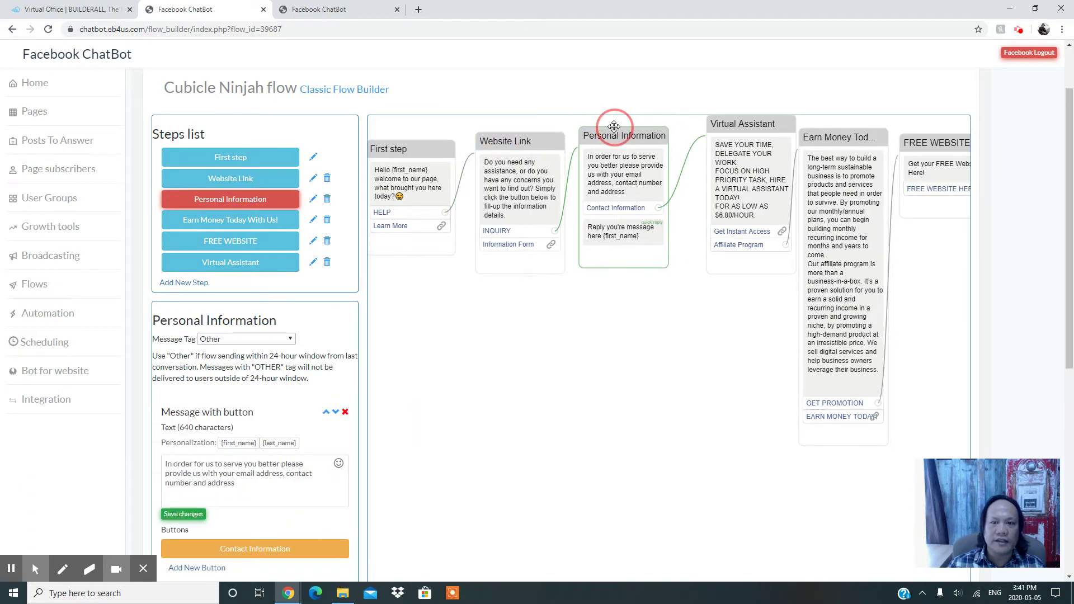
drag(725, 124, 708, 137)
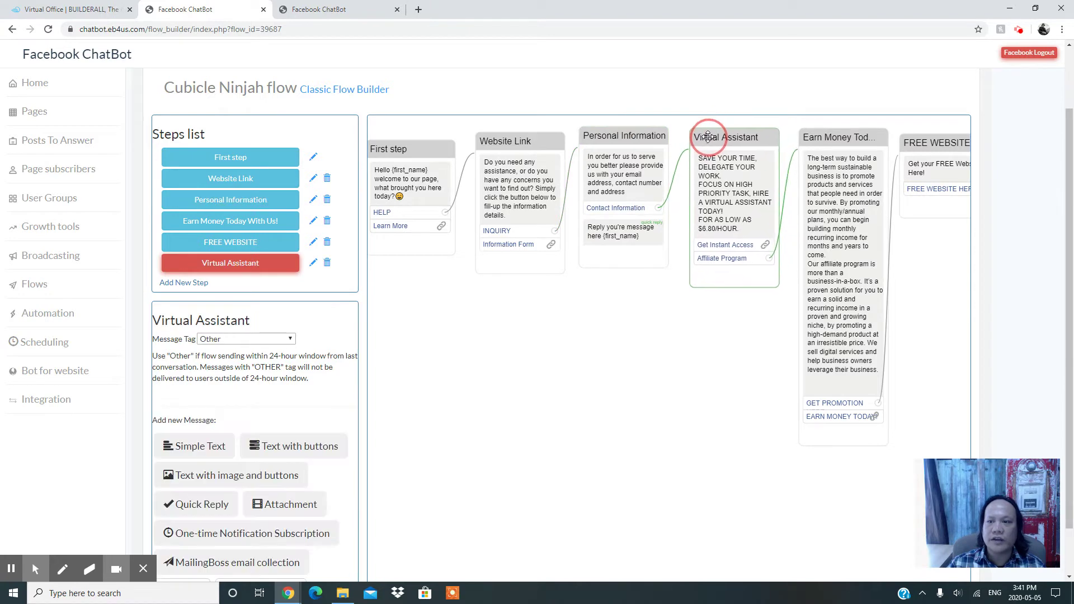
drag(839, 134, 830, 136)
drag(934, 147, 918, 139)
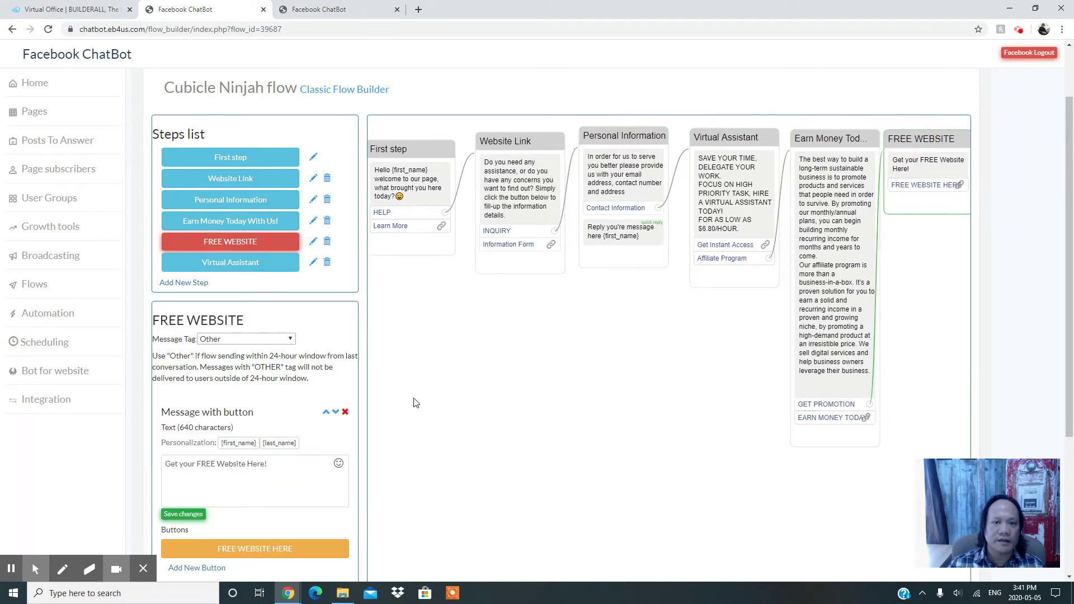
- Open First step of the Cubicle Ninjah flow and check the Learn More button's action and URL, closing without saving
drag(1069, 296, 1072, 332)
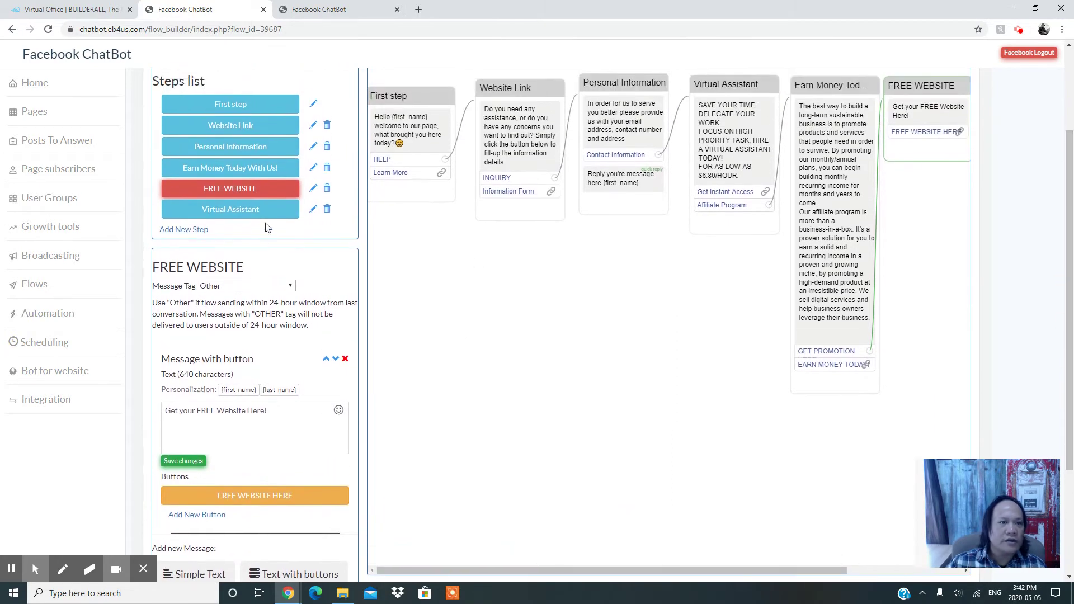
click(230, 105)
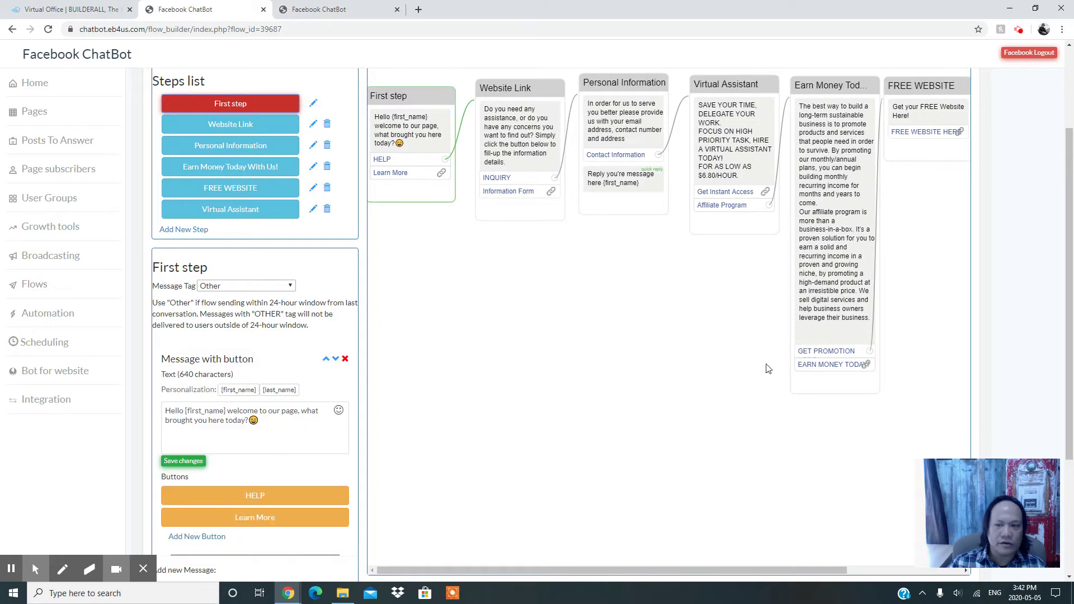
scroll(1070, 302, down, 1)
click(284, 485)
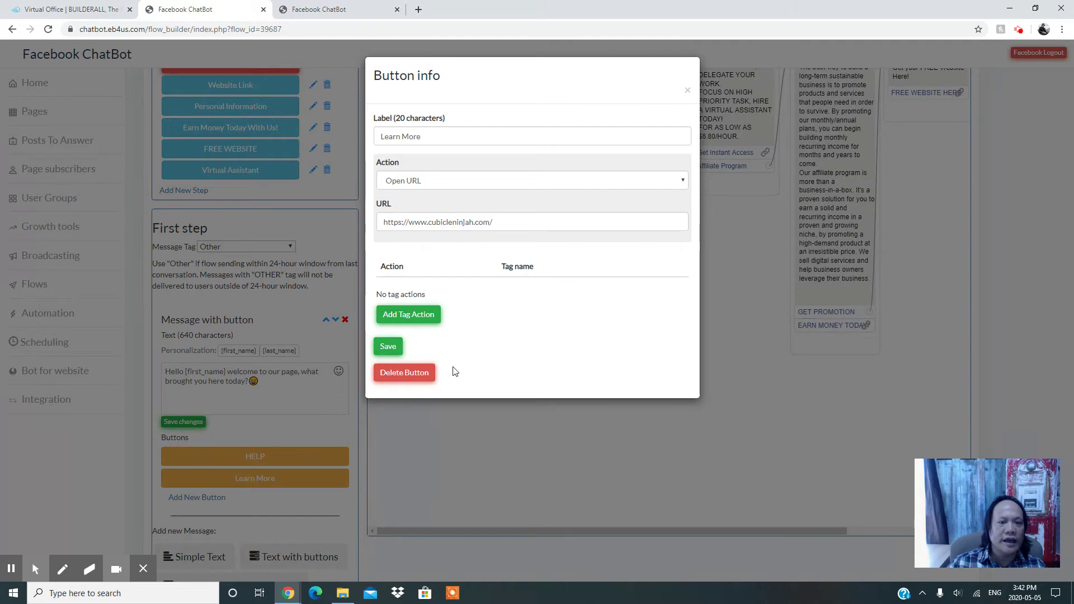
click(555, 463)
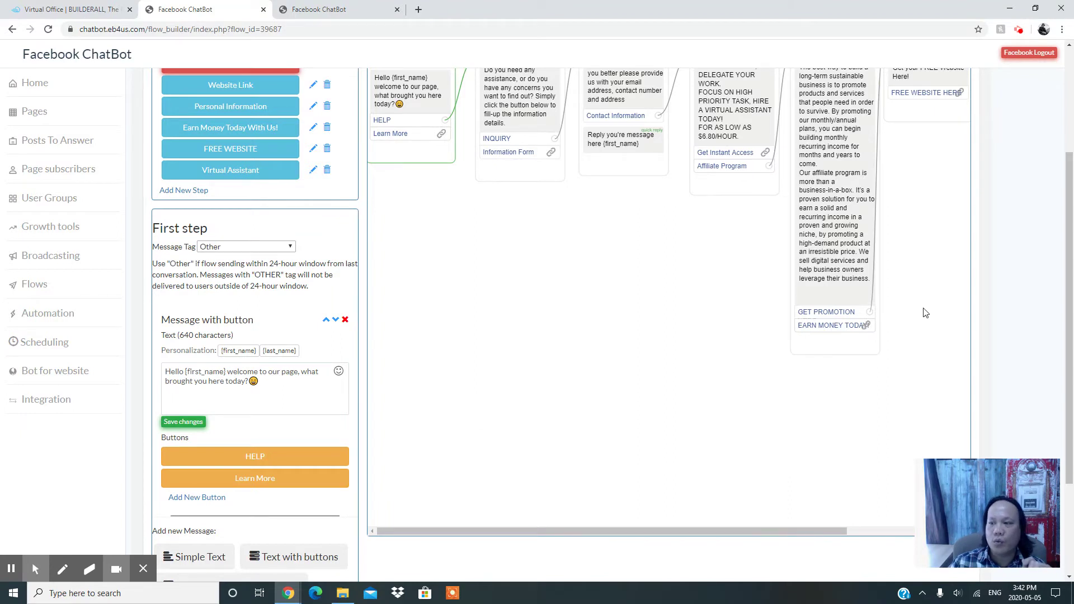
- Open the Website Link step and check its message and the Information Form button's action and URL, closing without saving
drag(1069, 313, 1069, 241)
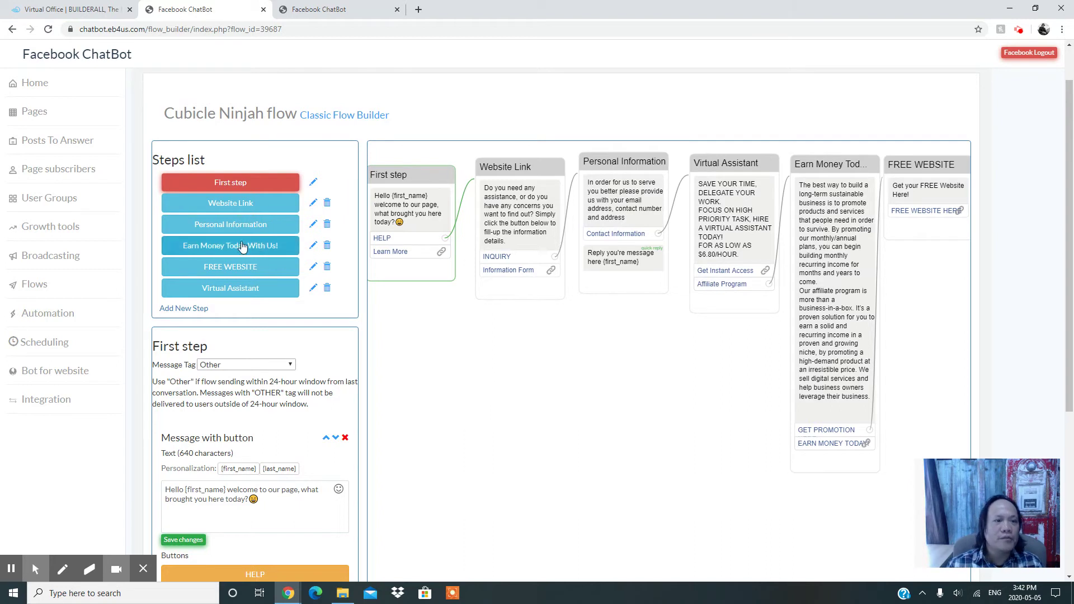
click(227, 206)
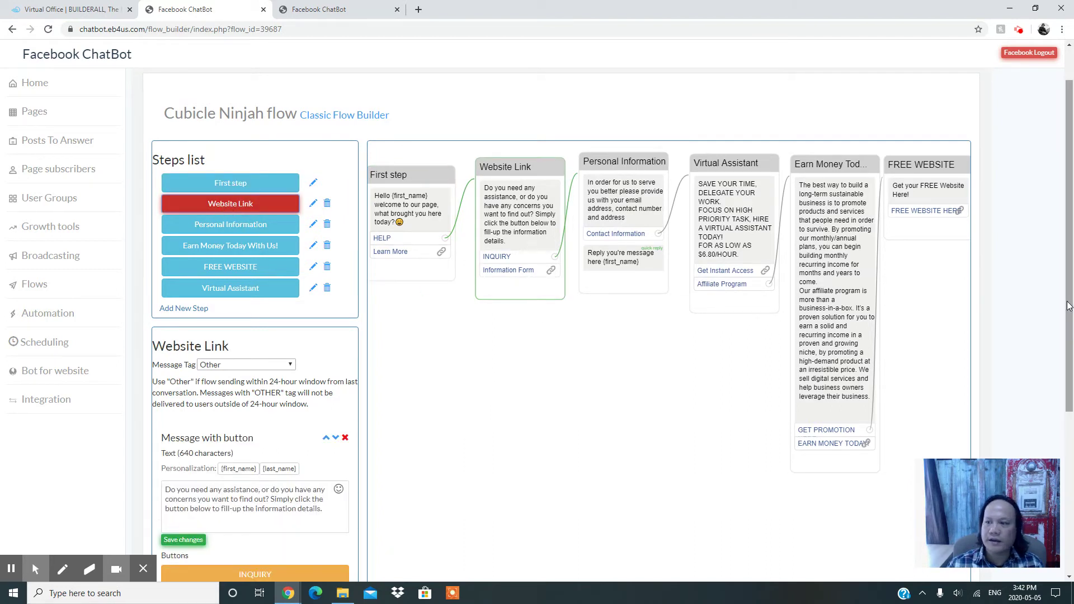
drag(1068, 305, 1068, 392)
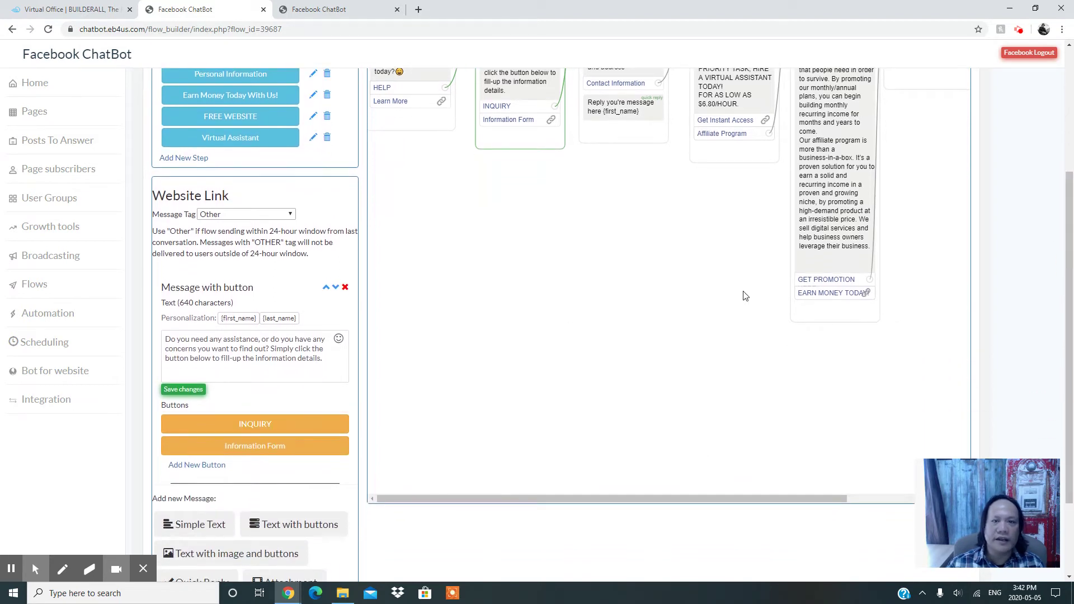
drag(1068, 283, 1072, 193)
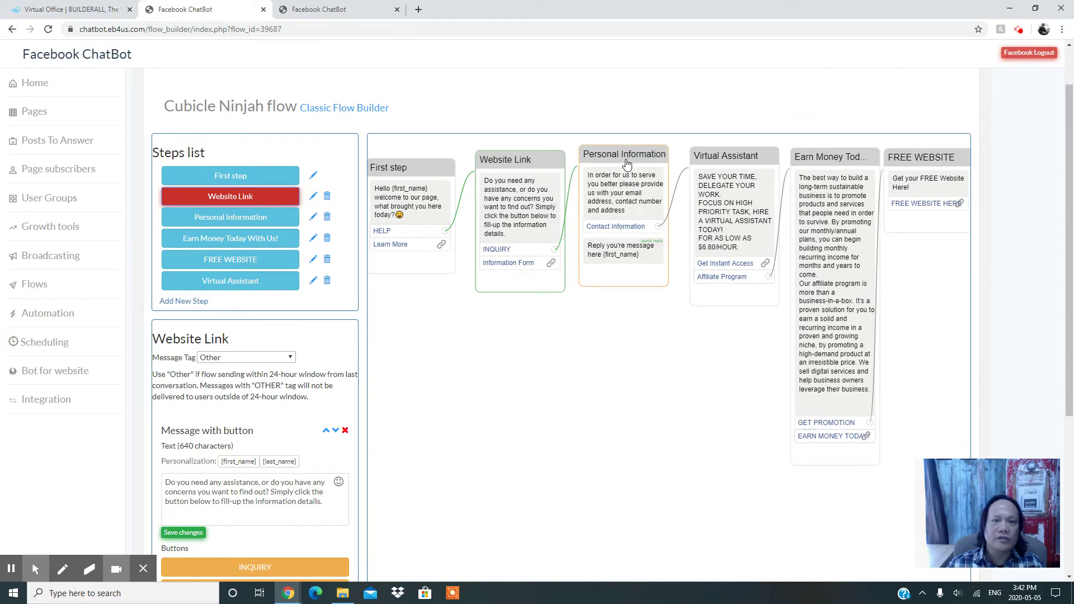
drag(1068, 240, 1072, 327)
click(285, 451)
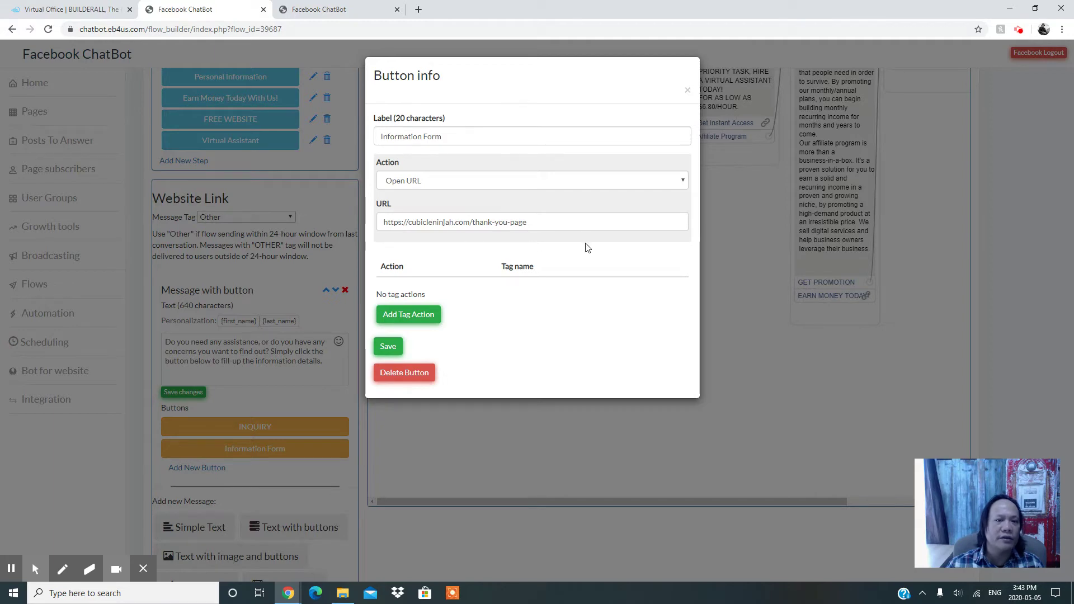
click(507, 428)
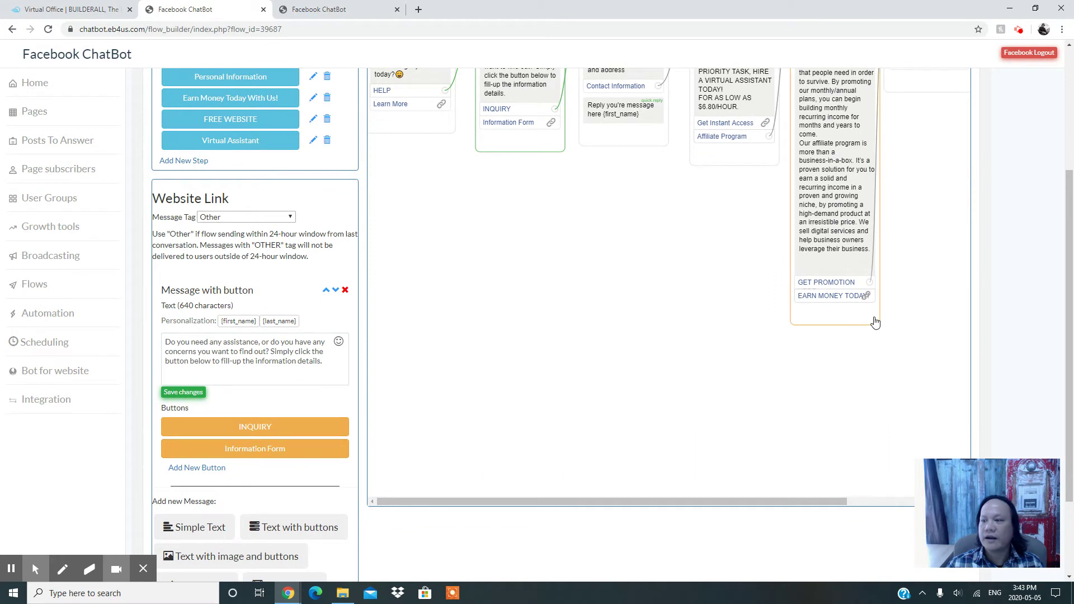
- Open the Personal Information step and review its message, quick reply and Contact Information button settings, then trace its connection to Virtual Assistant
drag(1070, 302, 1071, 239)
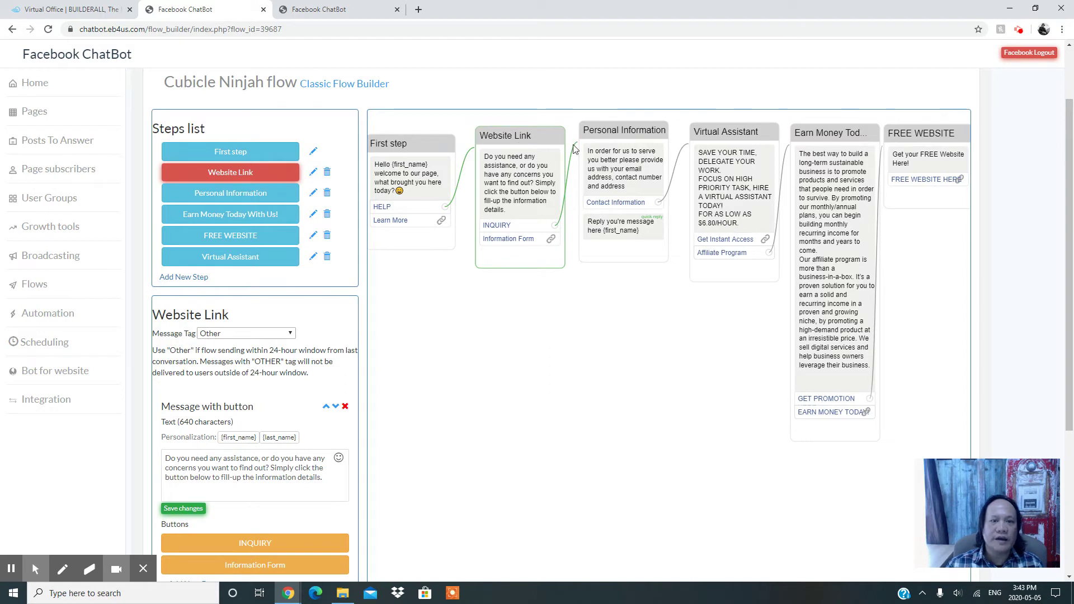
click(229, 194)
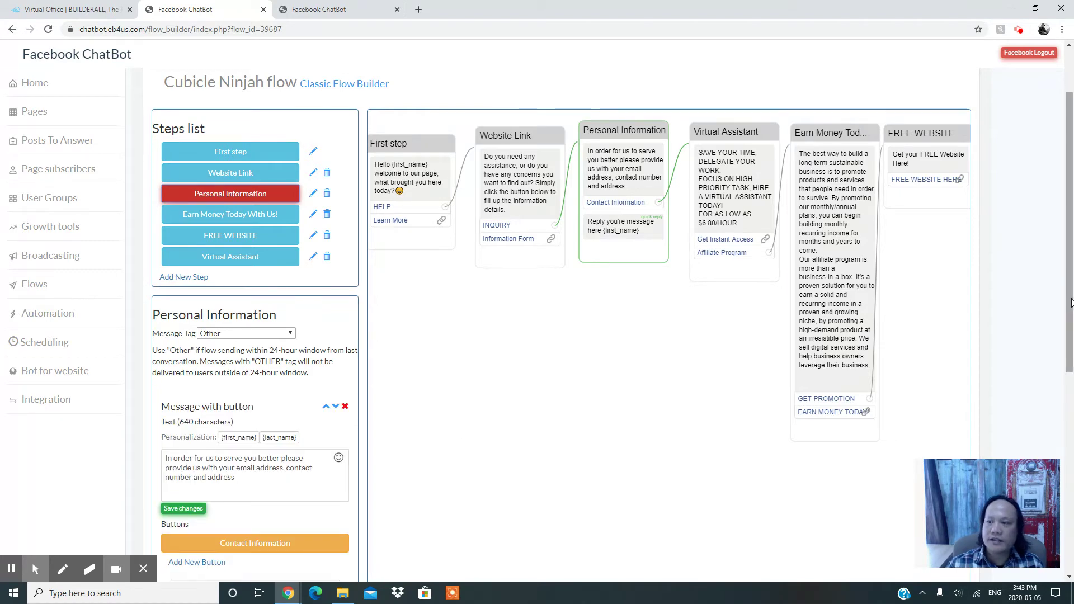
scroll(1070, 303, down, 3)
click(174, 306)
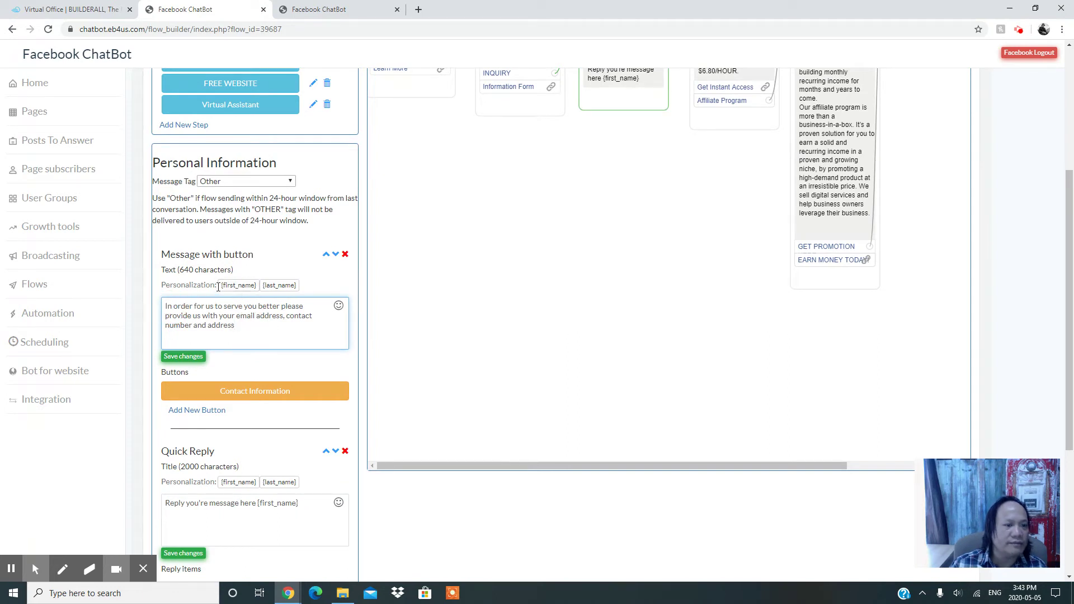
click(248, 325)
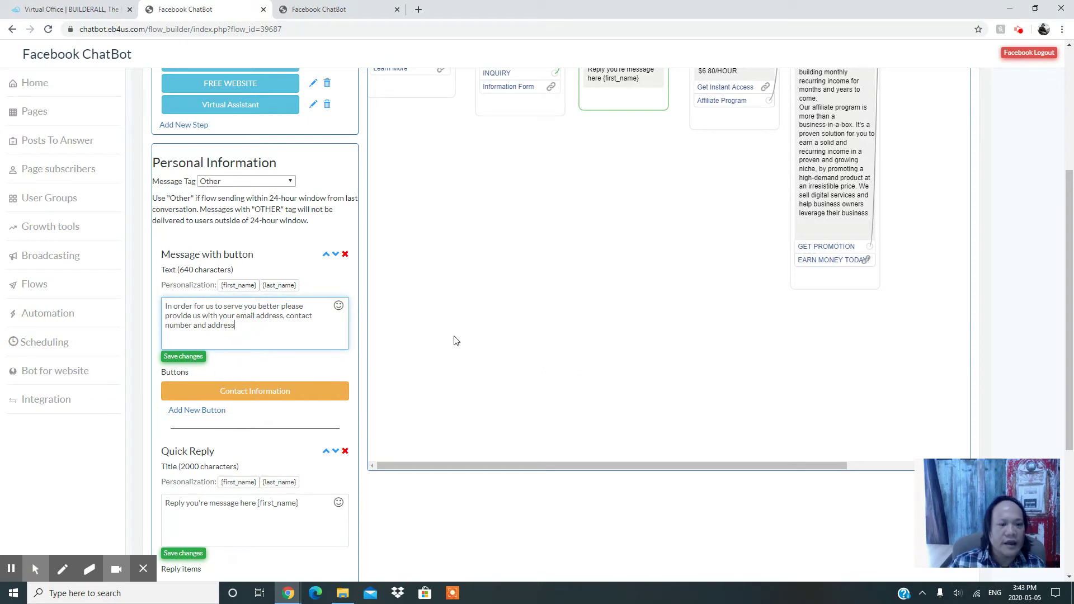
scroll(1056, 367, down, 2)
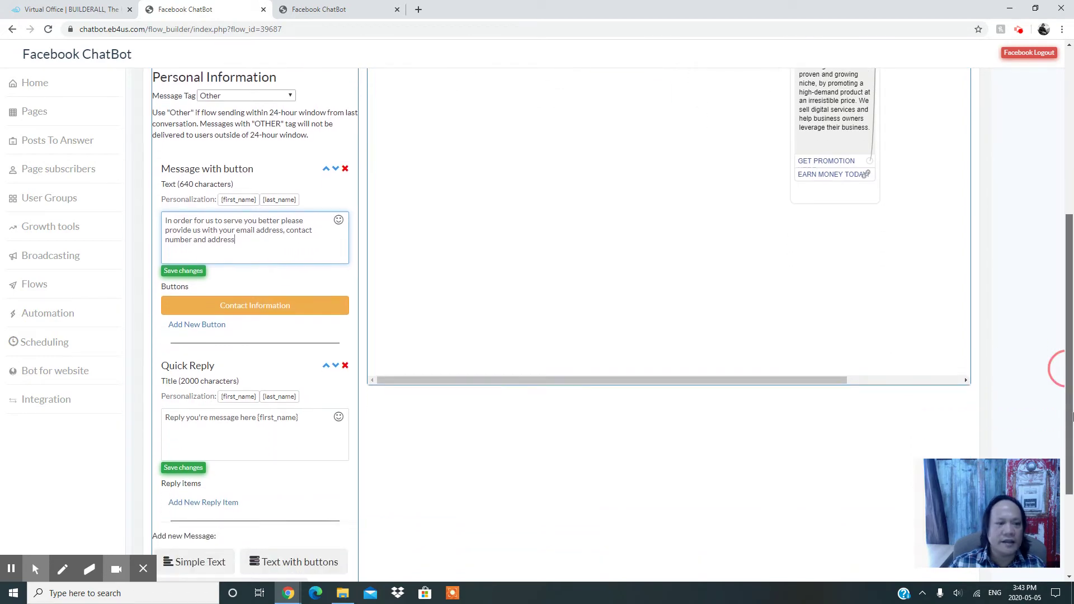
click(278, 309)
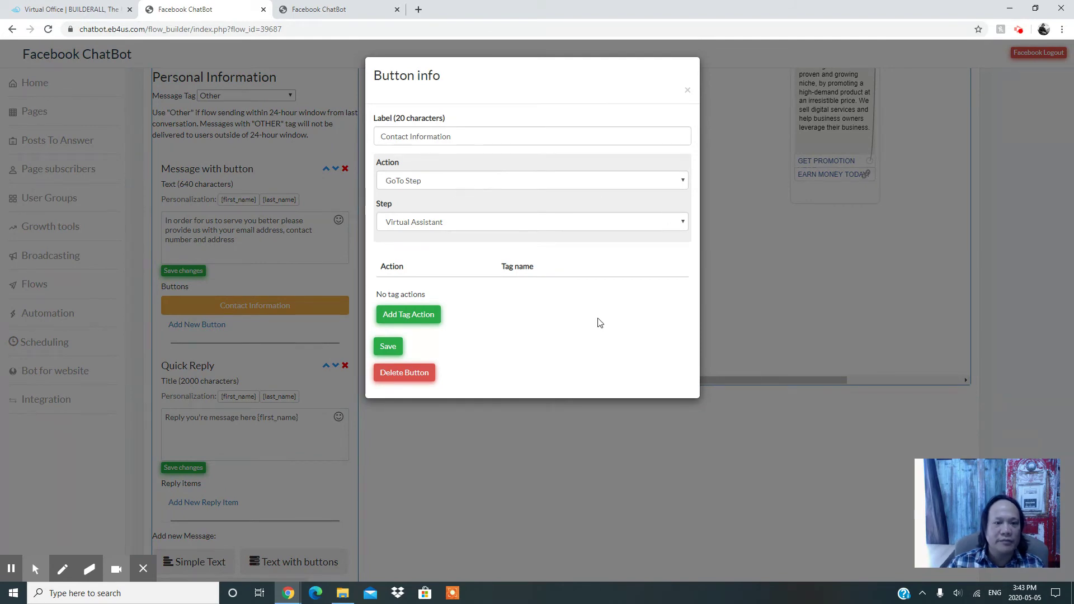
click(511, 466)
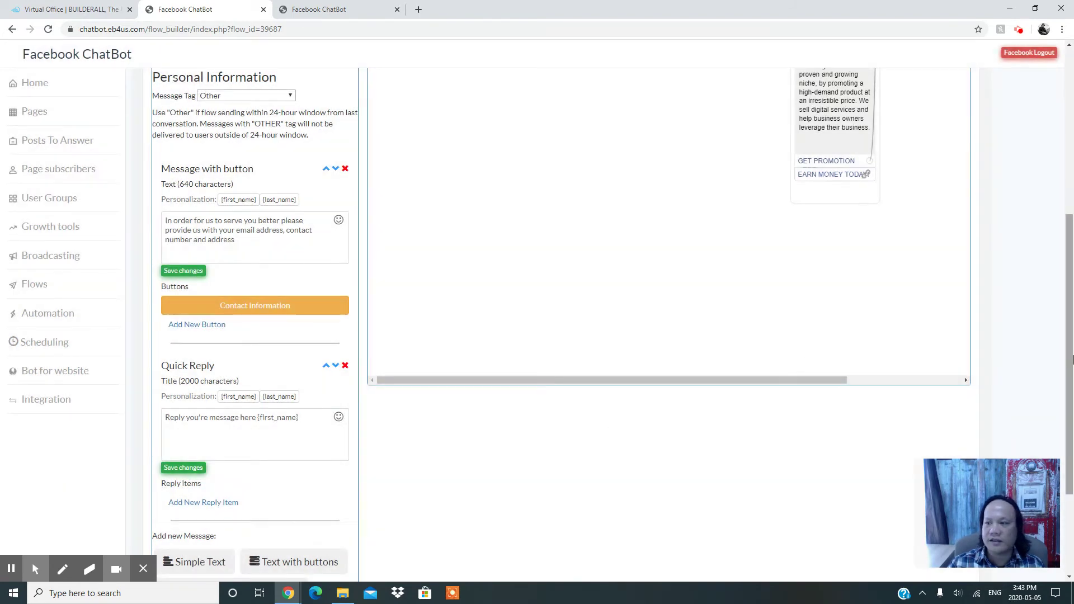
scroll(1073, 243, up, 4)
scroll(1073, 243, up, 1)
mouse_move(688, 210)
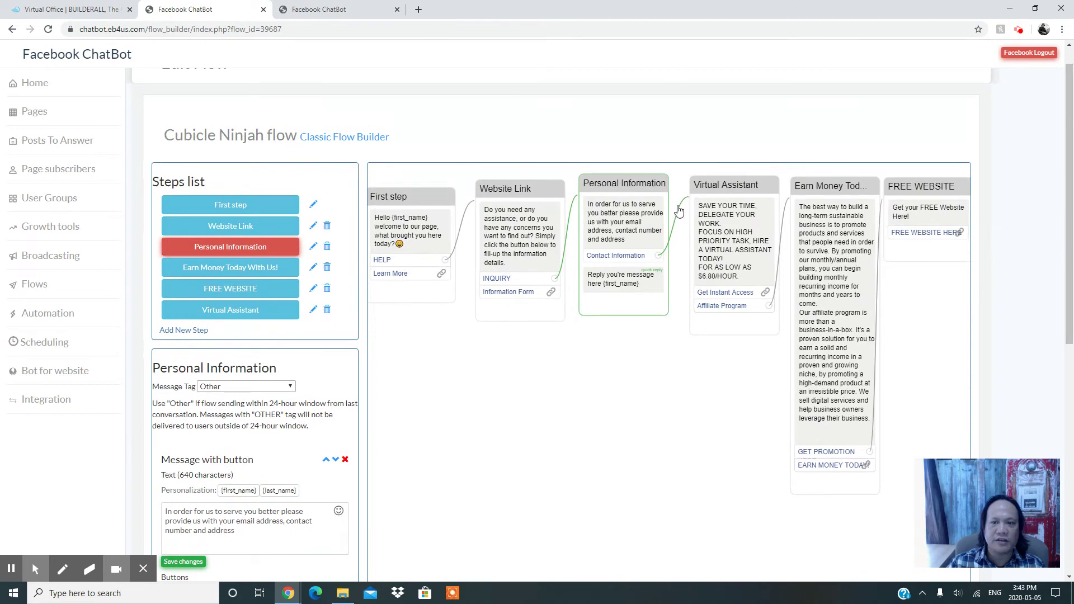
- Check the GET PROMOTION HERE and EARN MONEY TODAY! button settings in Earn Money Today With Us! without saving, and nudge its block slightly left
mouse_move(1069, 219)
mouse_down()
mouse_move(1073, 376)
mouse_move(1071, 224)
mouse_up()
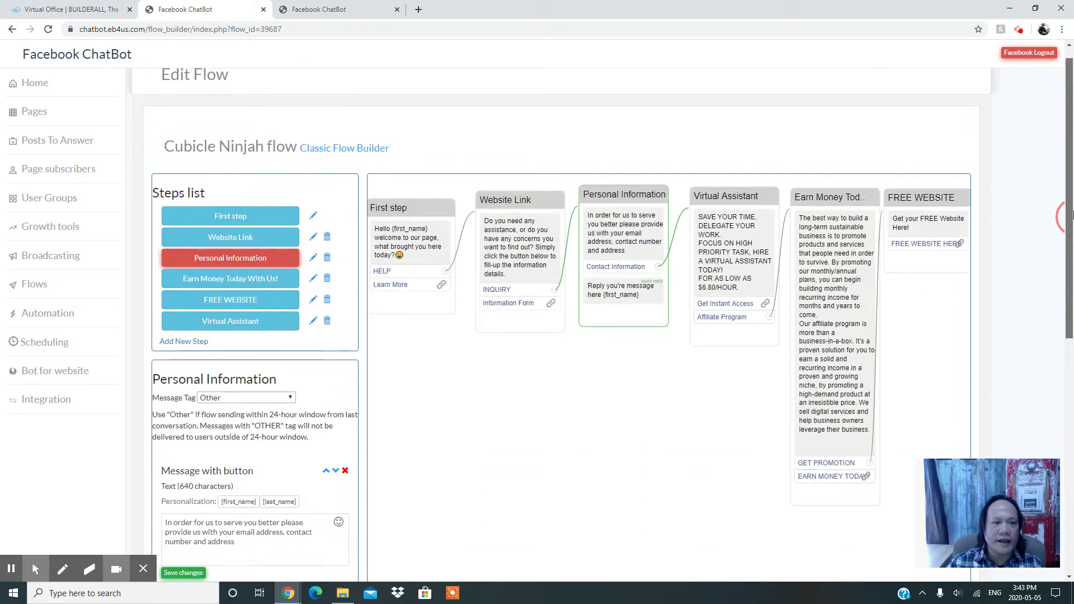
click(244, 279)
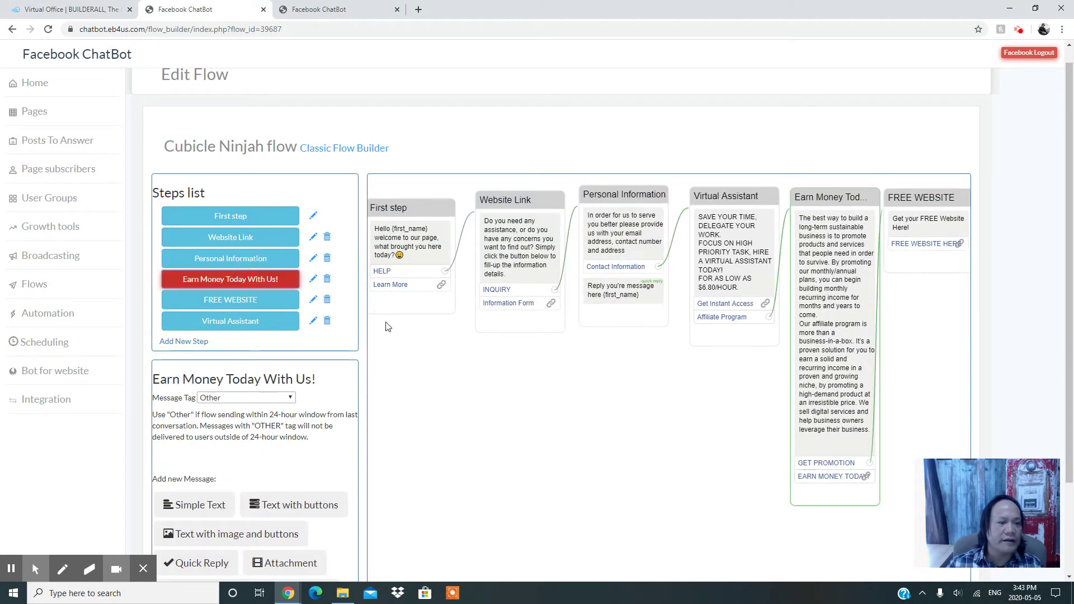
scroll(413, 411, down, 2)
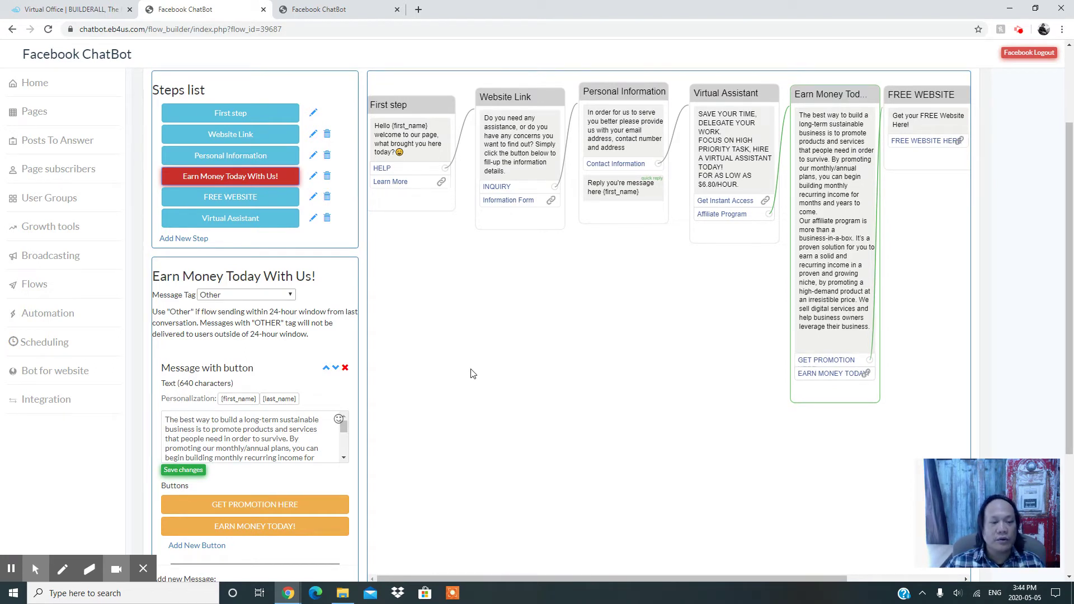
scroll(341, 414, down, 2)
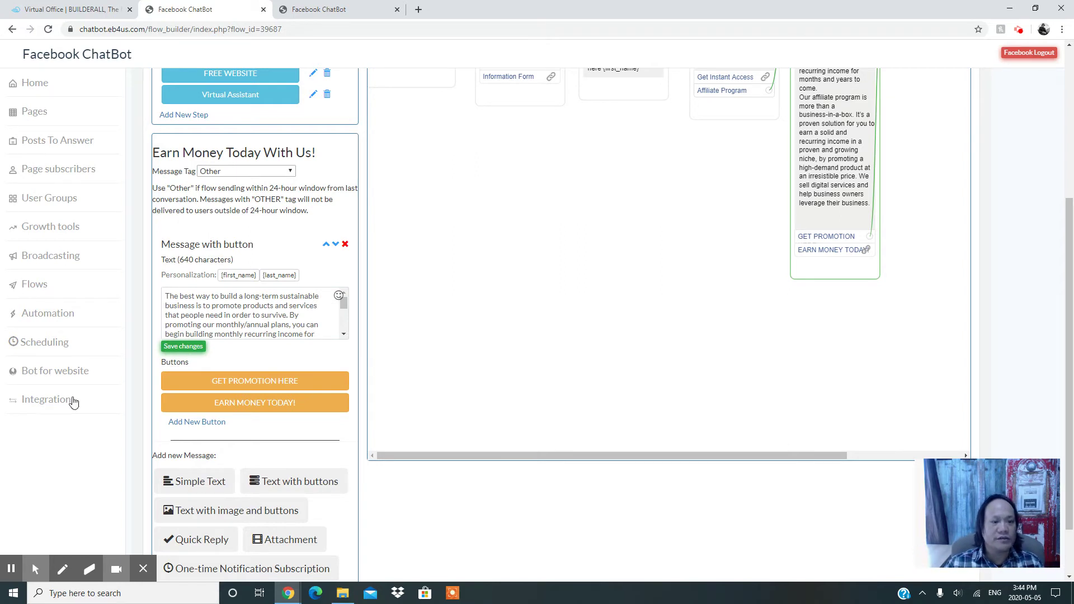
click(255, 385)
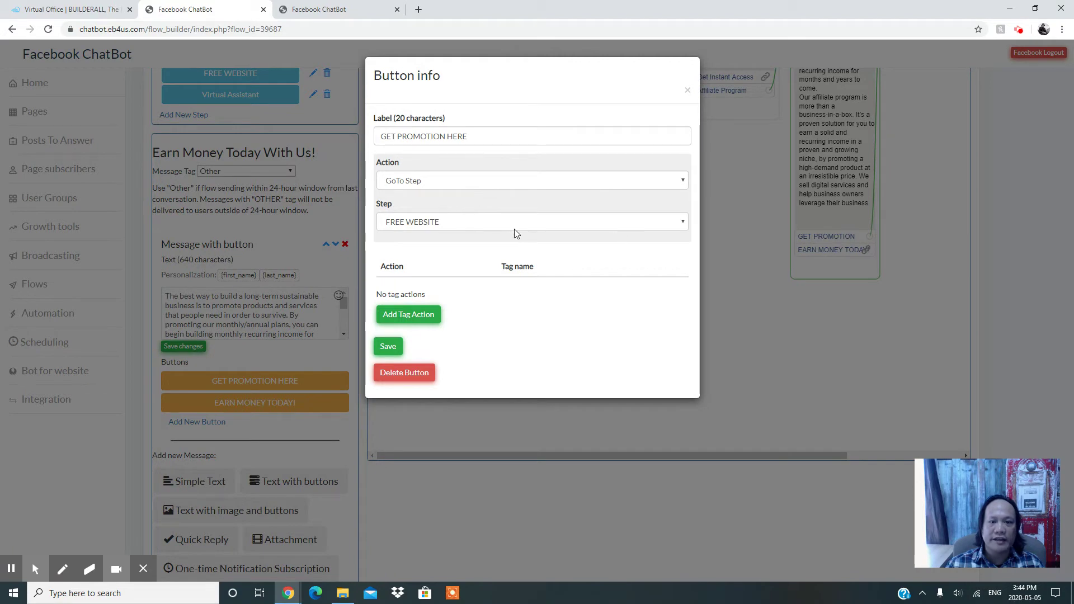
click(760, 321)
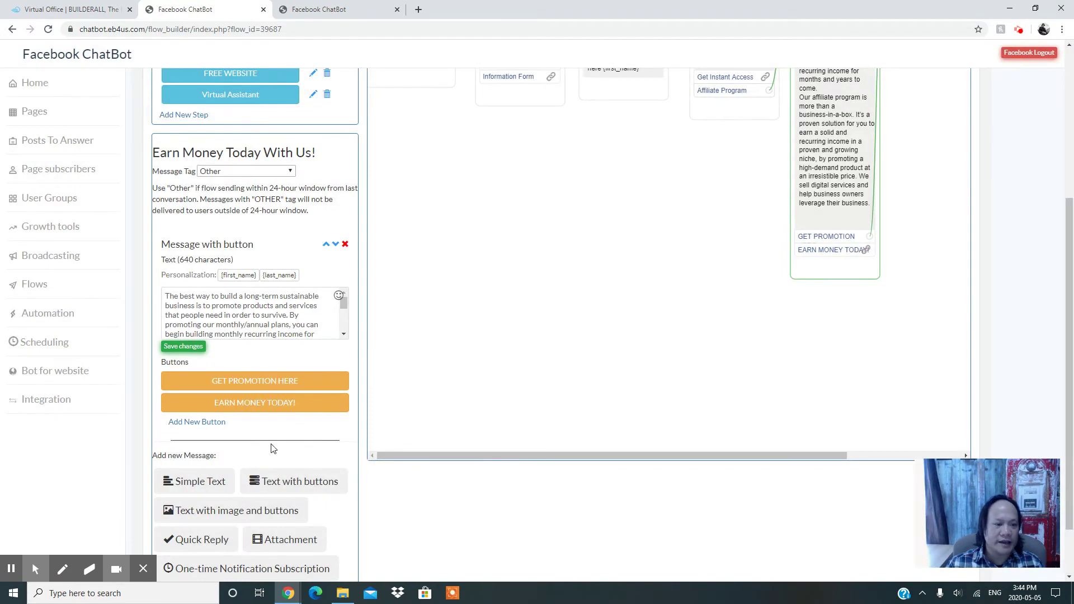
click(264, 404)
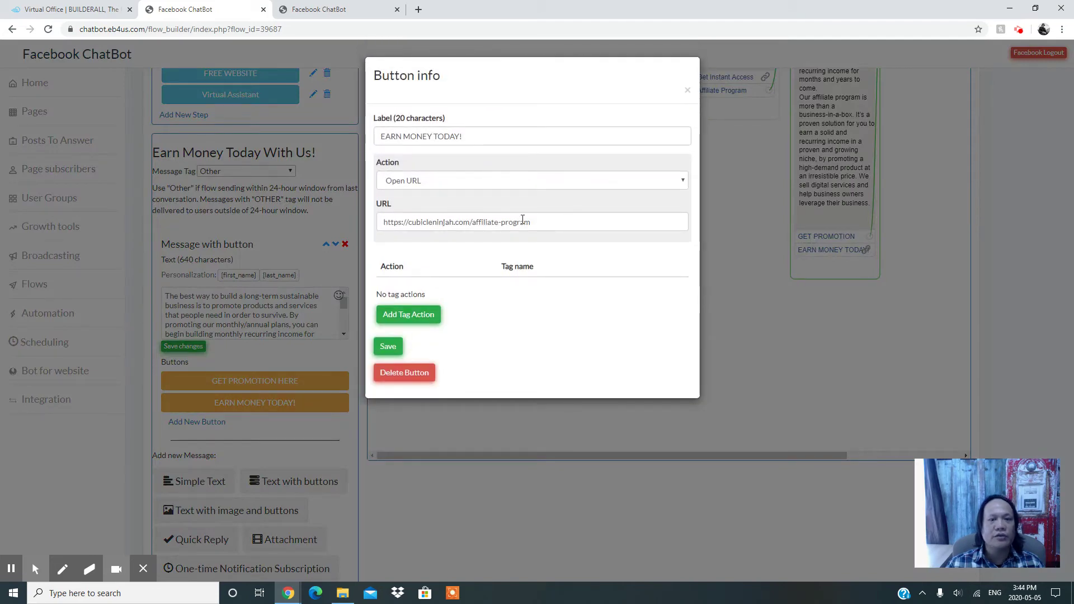
click(739, 305)
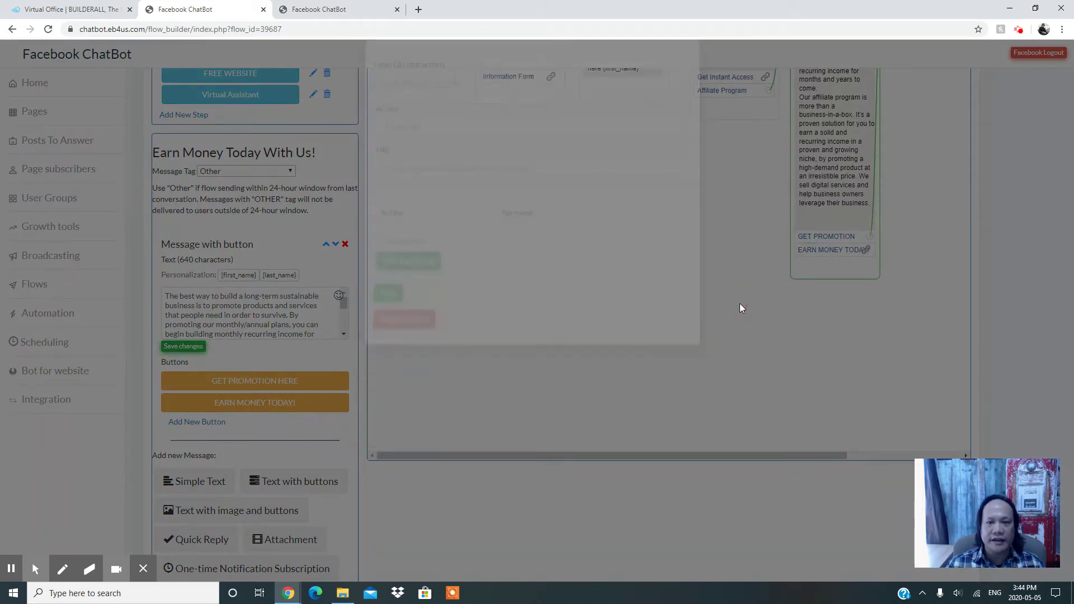
drag(1070, 331, 1071, 212)
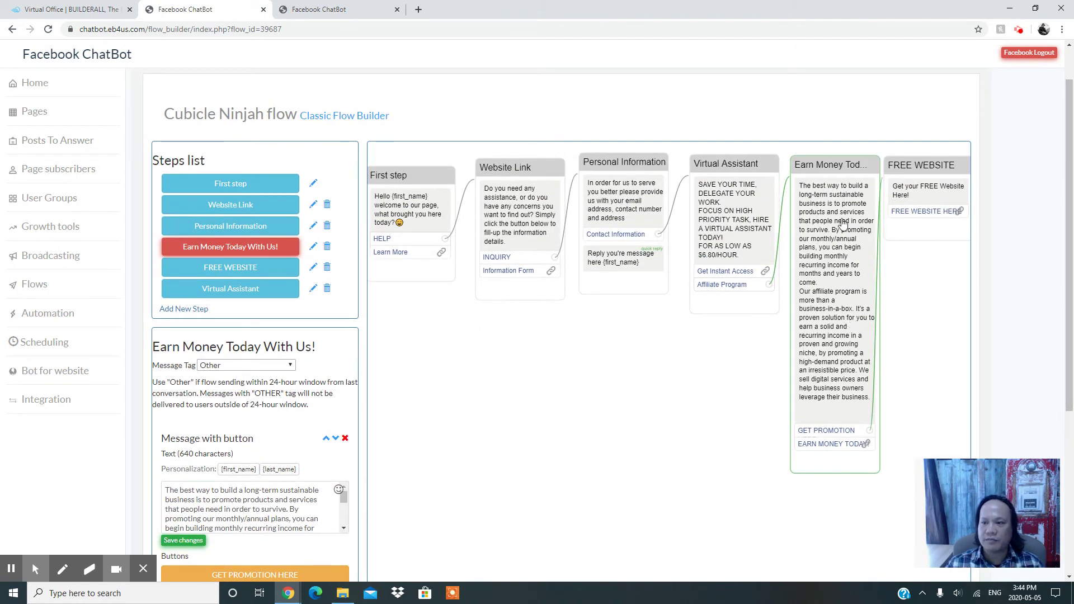
drag(830, 165, 828, 166)
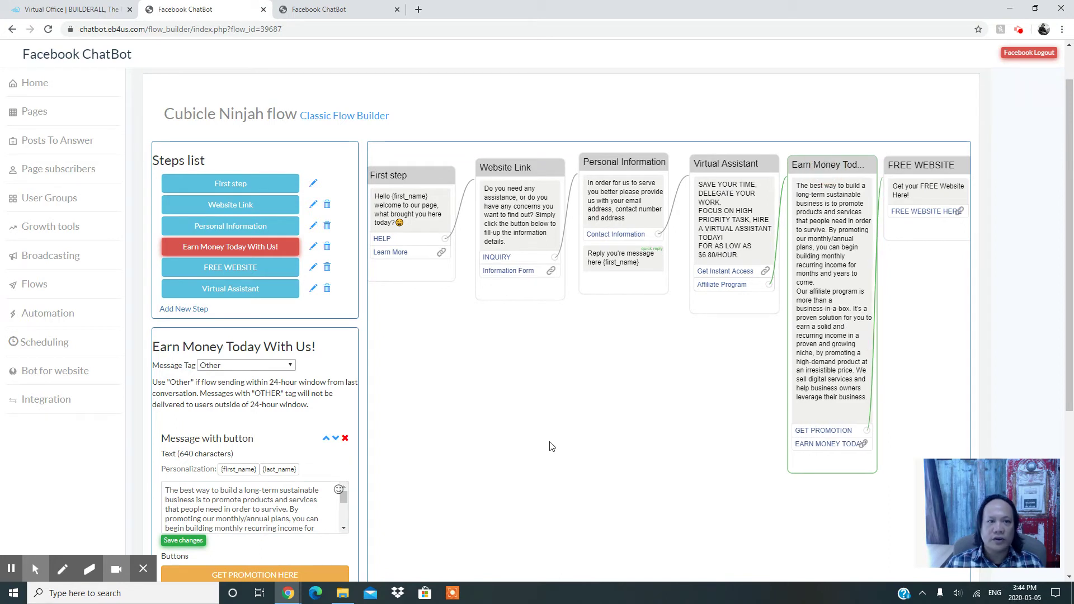
click(419, 10)
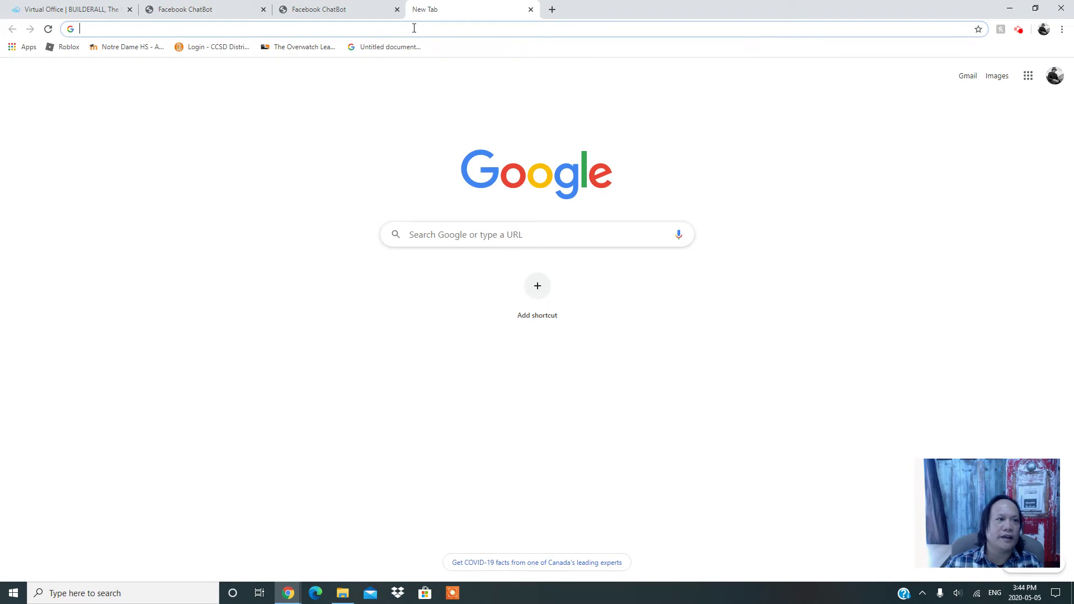
text(www.)
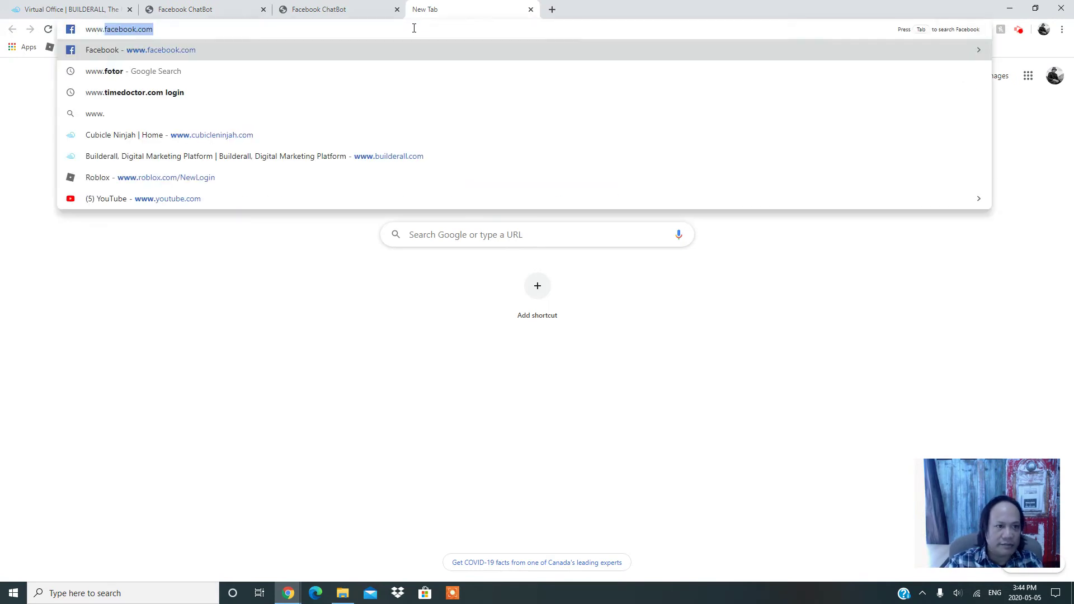
key(BackSpace)
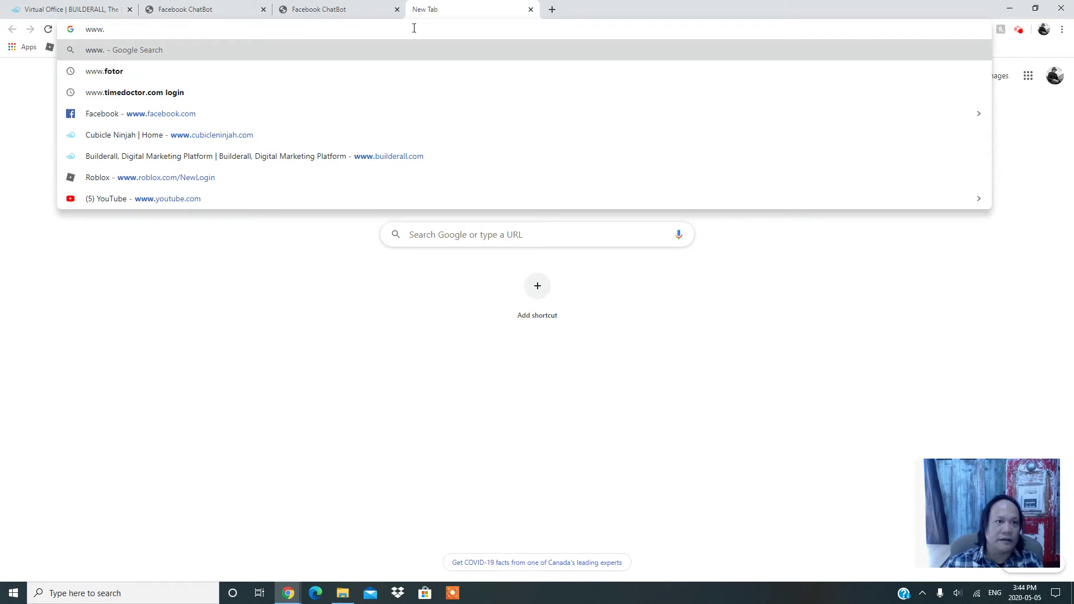
click(189, 9)
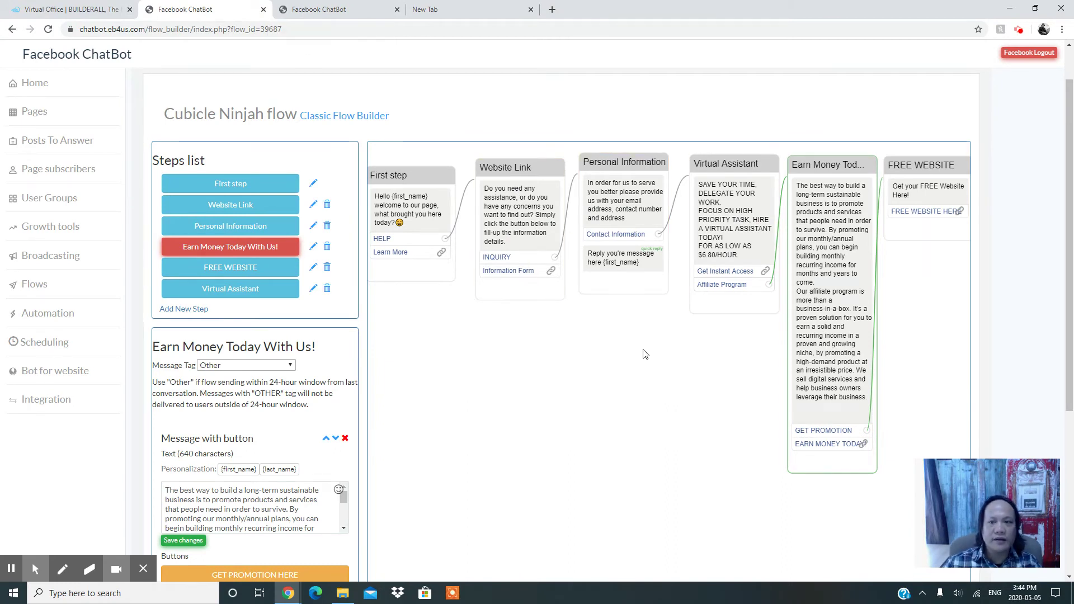
click(320, 13)
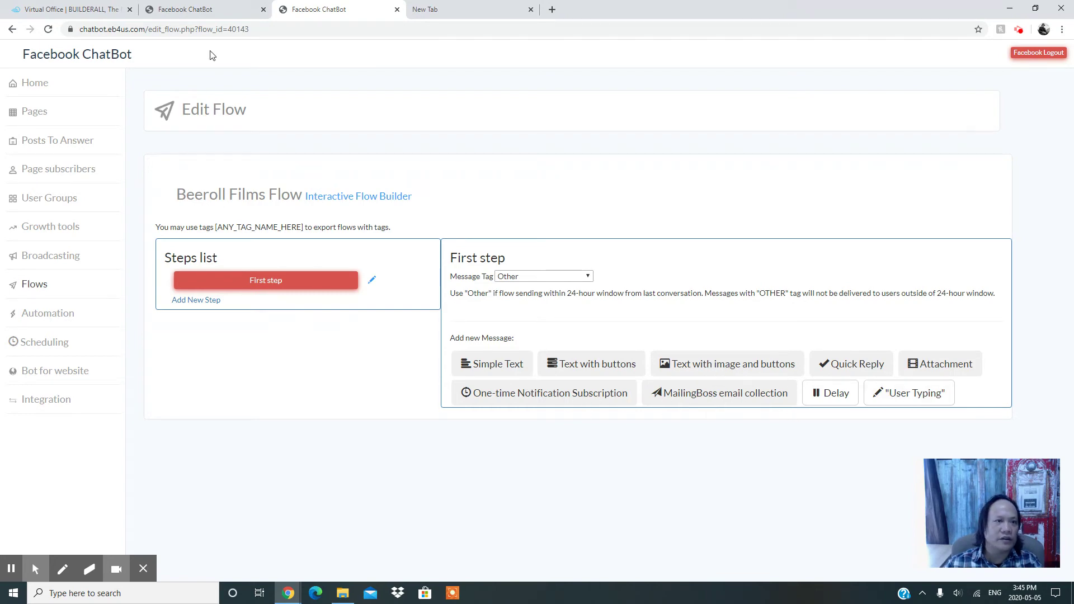
click(211, 9)
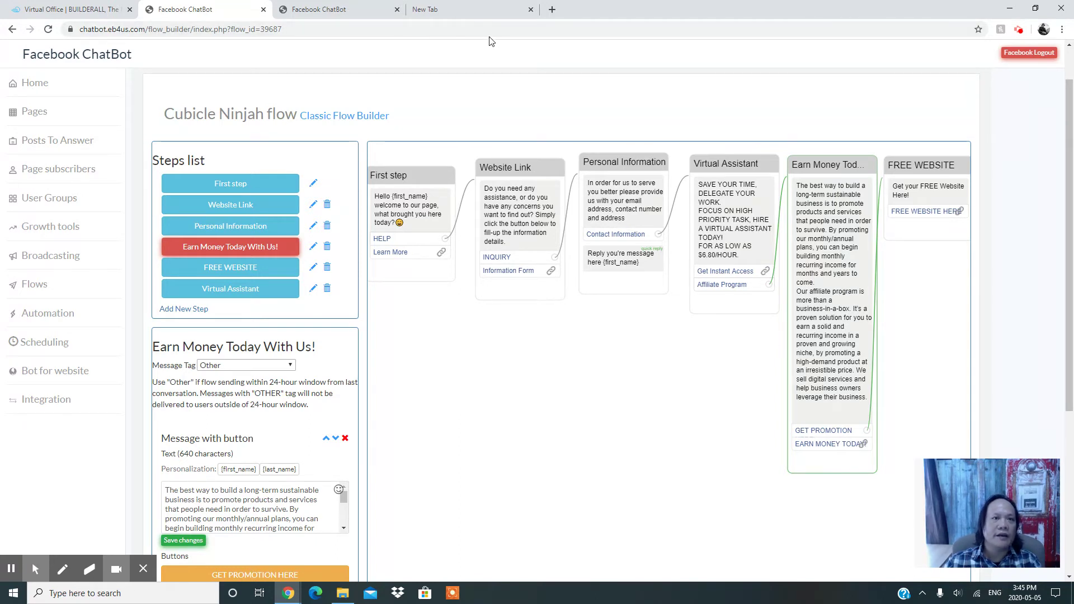
click(451, 11)
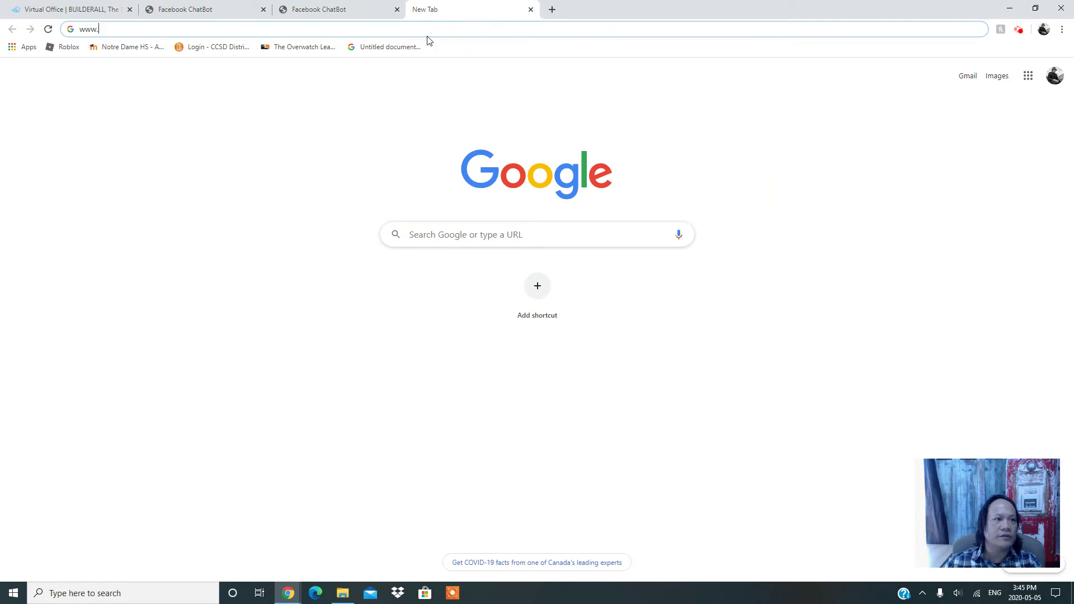
text(cu)
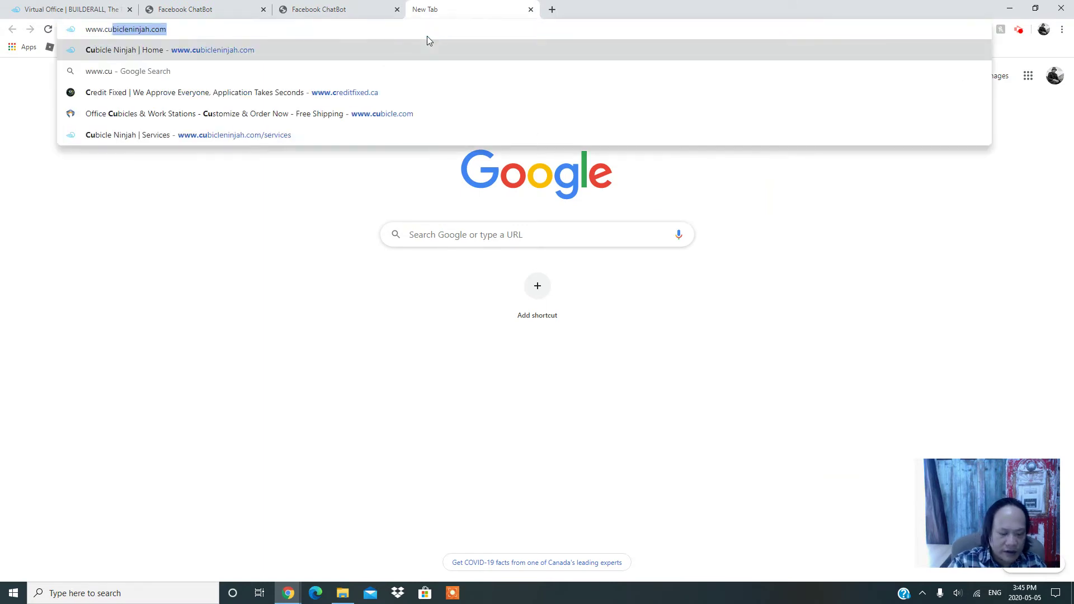
text(bicle)
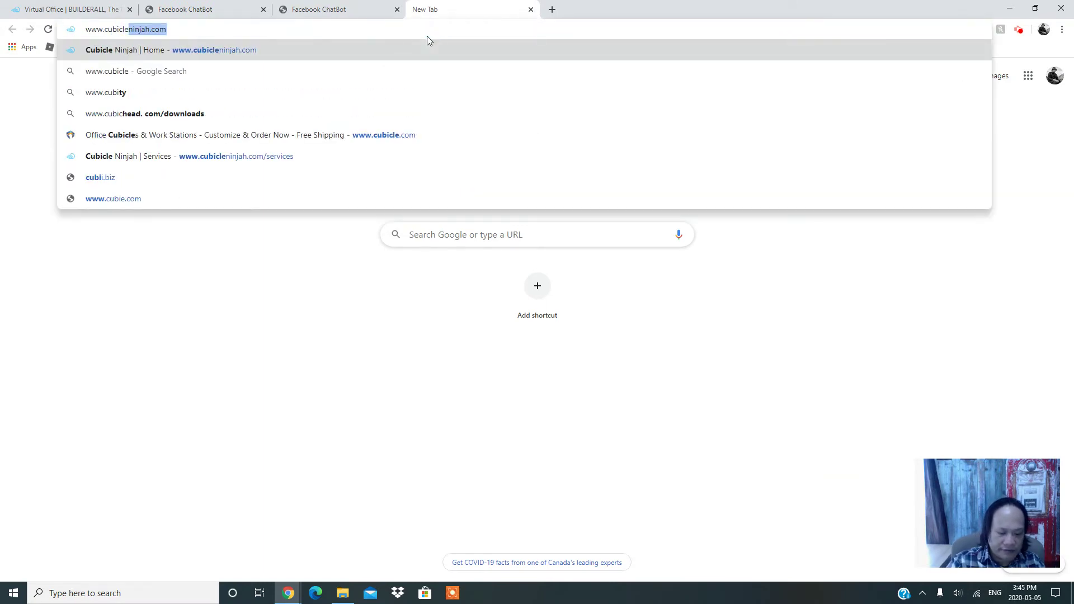
key(Return)
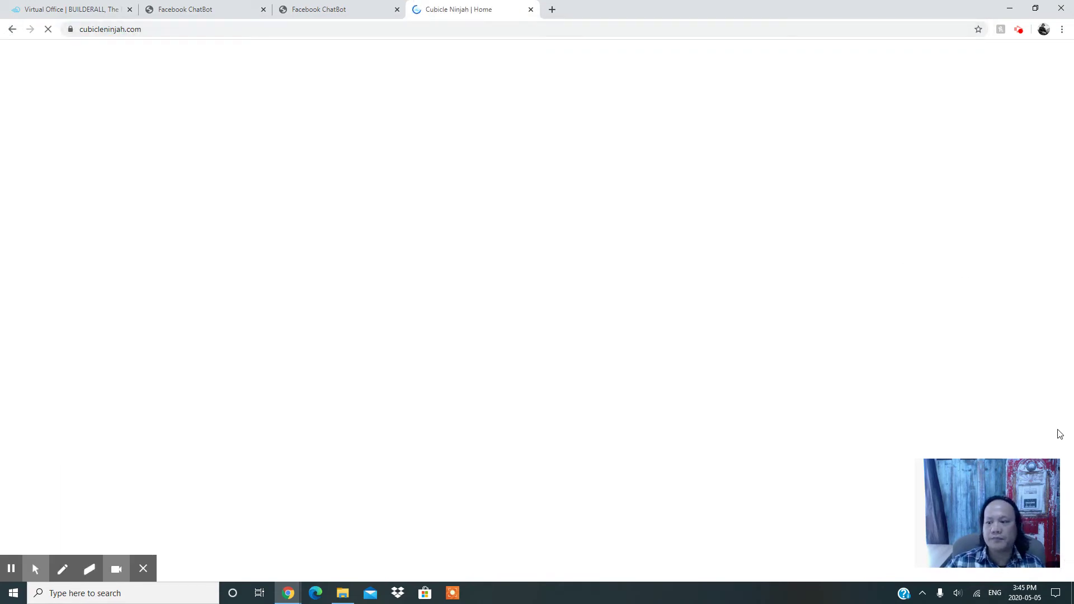
- Open the Messenger chat on the Cubicle Ninjah home page and compare its greeting with First step of the Cubicle Ninjah flow
drag(1012, 472, 91, 513)
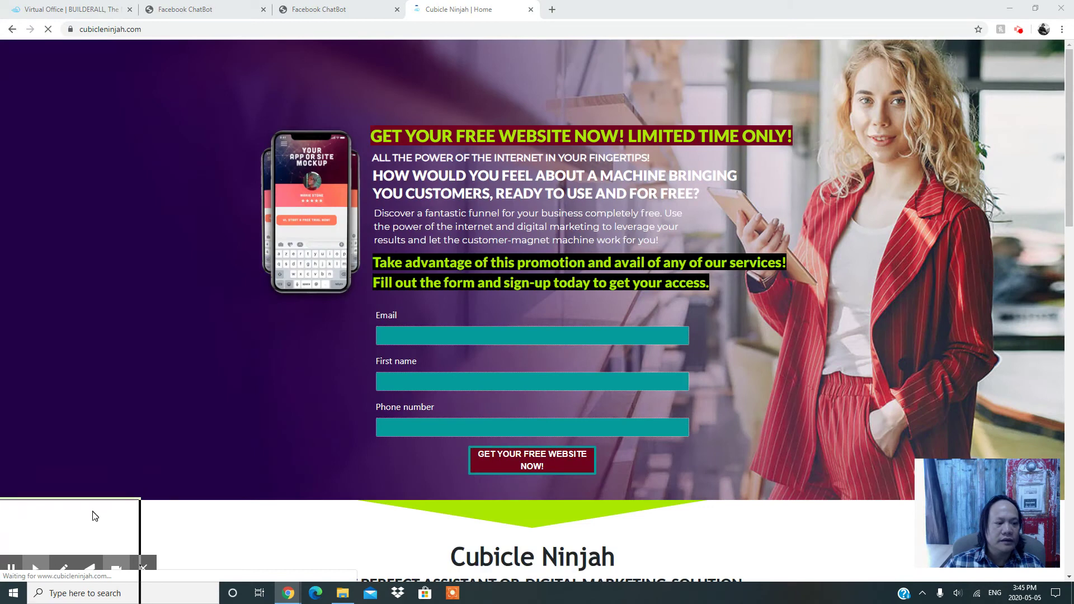
drag(1071, 170, 1072, 239)
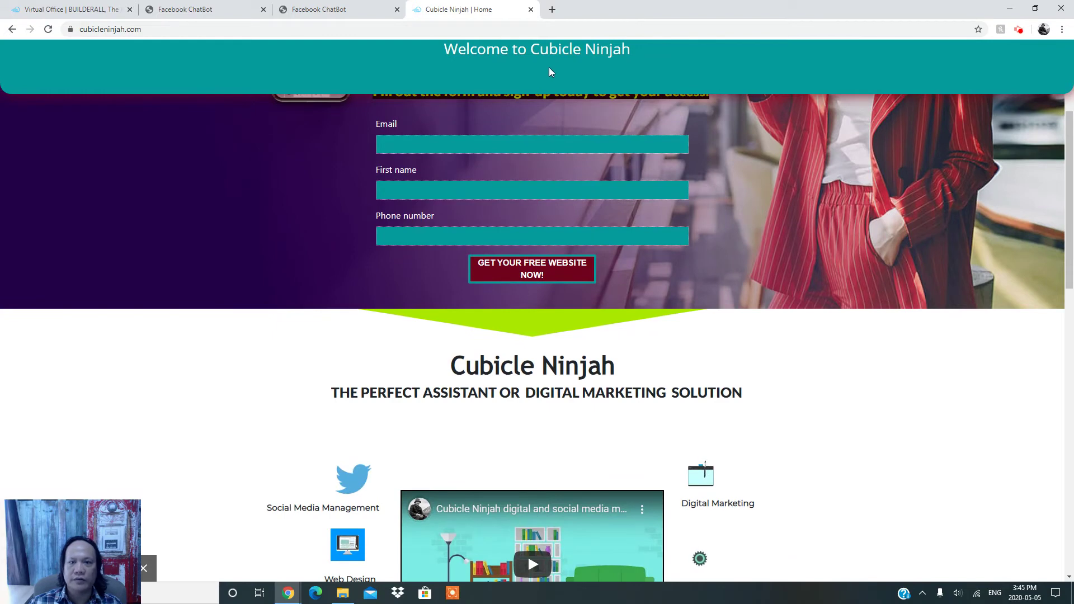
click(1042, 549)
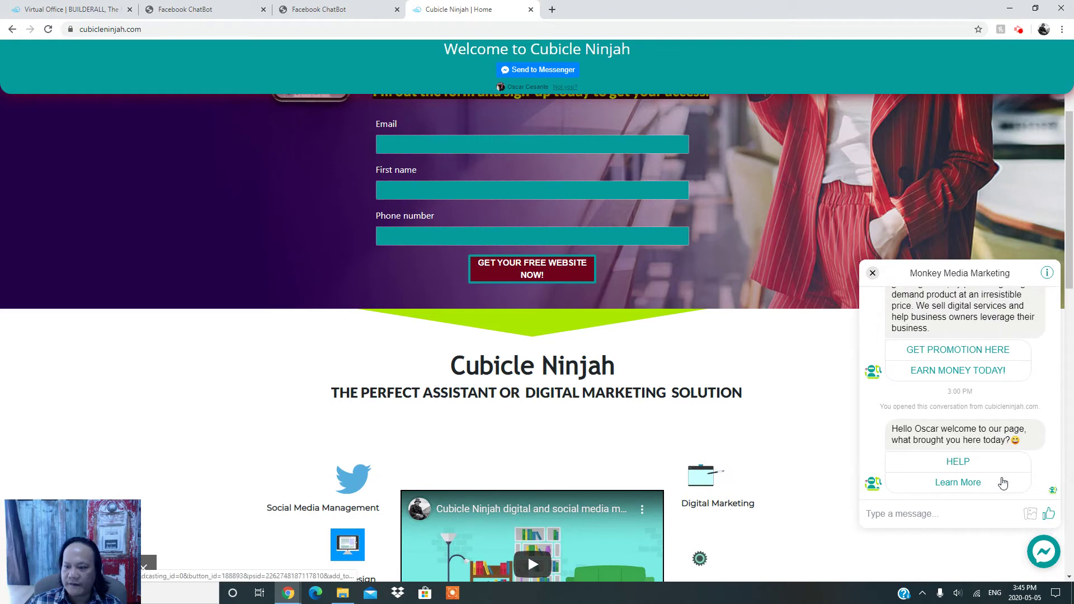
click(1050, 560)
click(1052, 558)
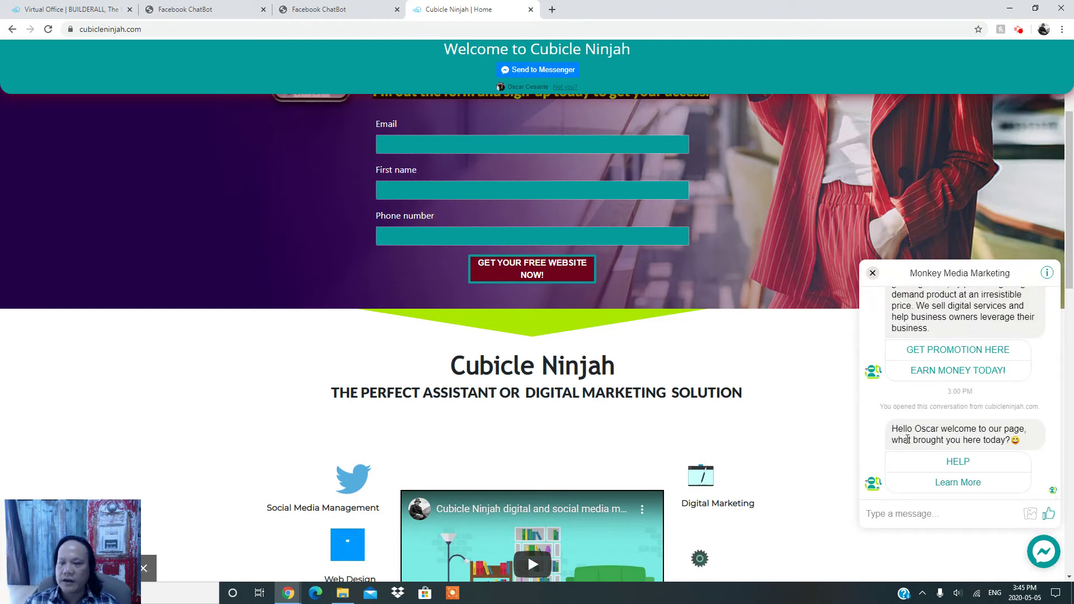
click(319, 11)
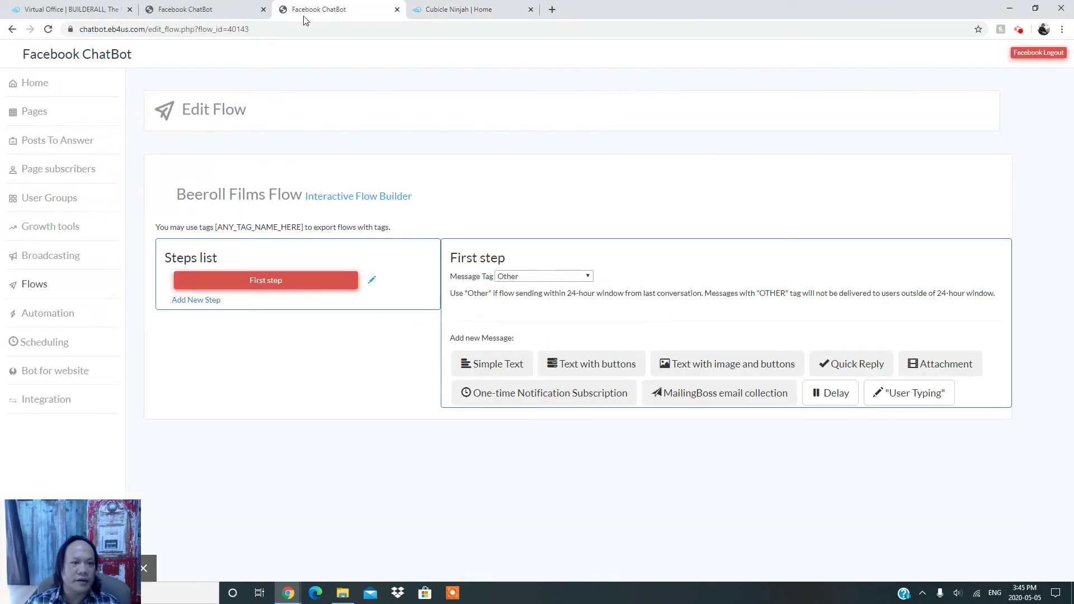
click(220, 13)
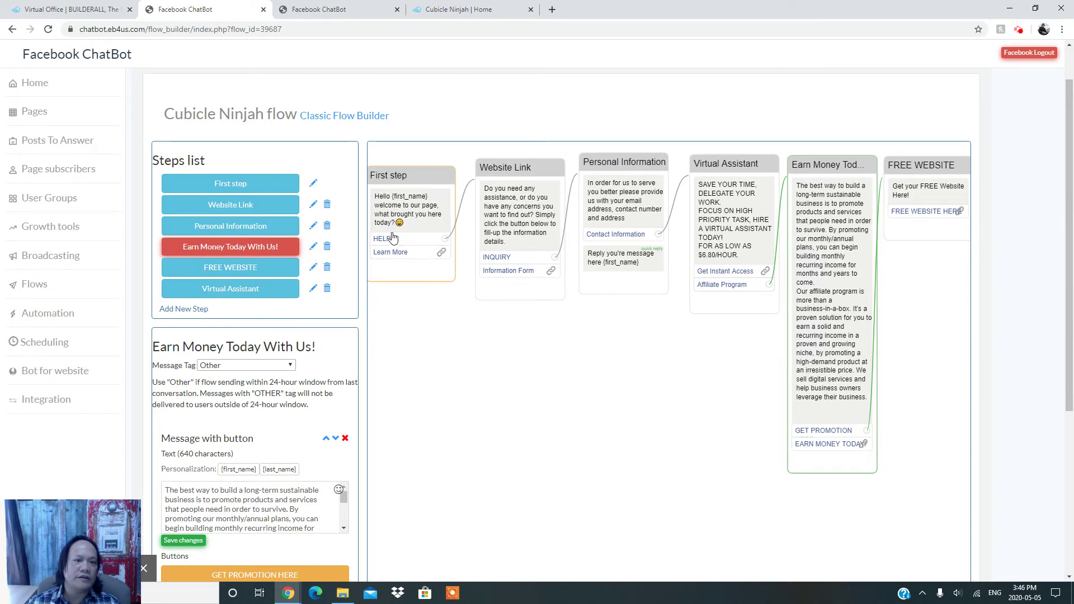
click(450, 15)
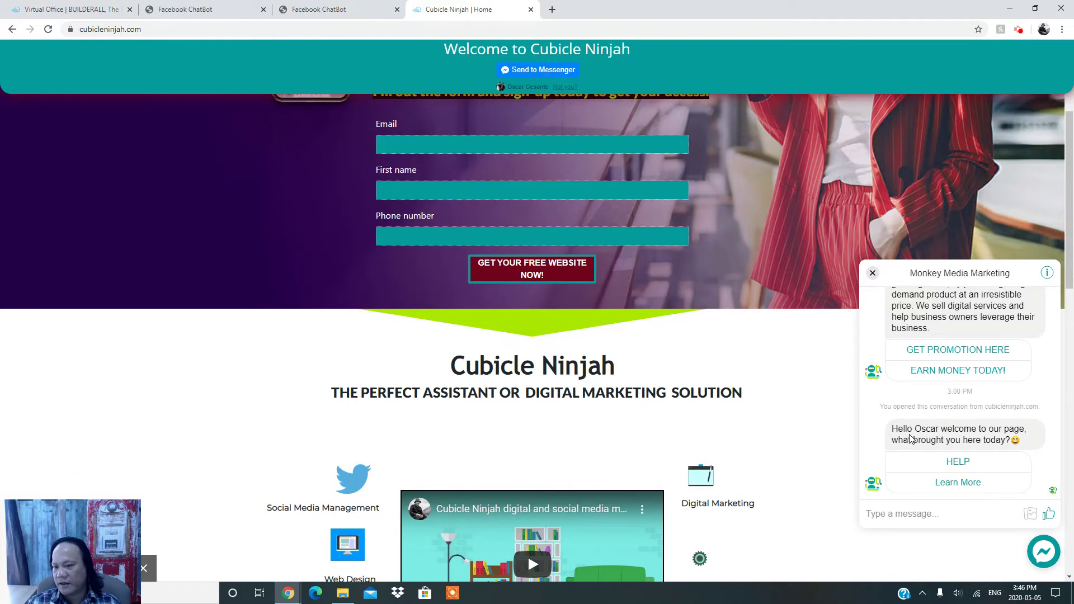
- Choose HELP in the website chat and compare the reply with the Website Link step of the Cubicle Ninjah flow
click(974, 465)
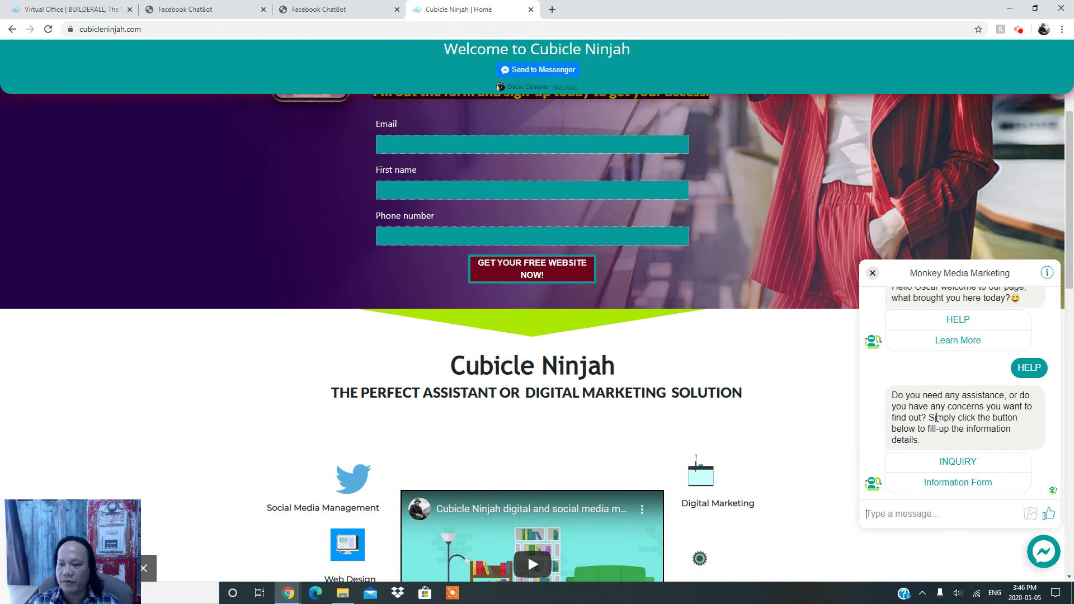
click(311, 8)
click(221, 9)
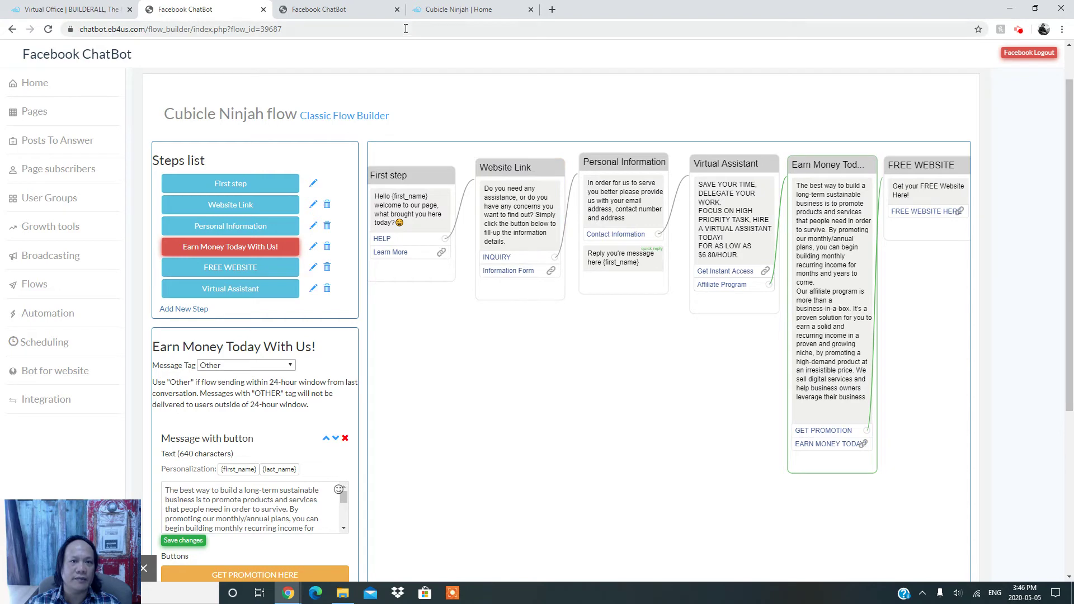
click(452, 13)
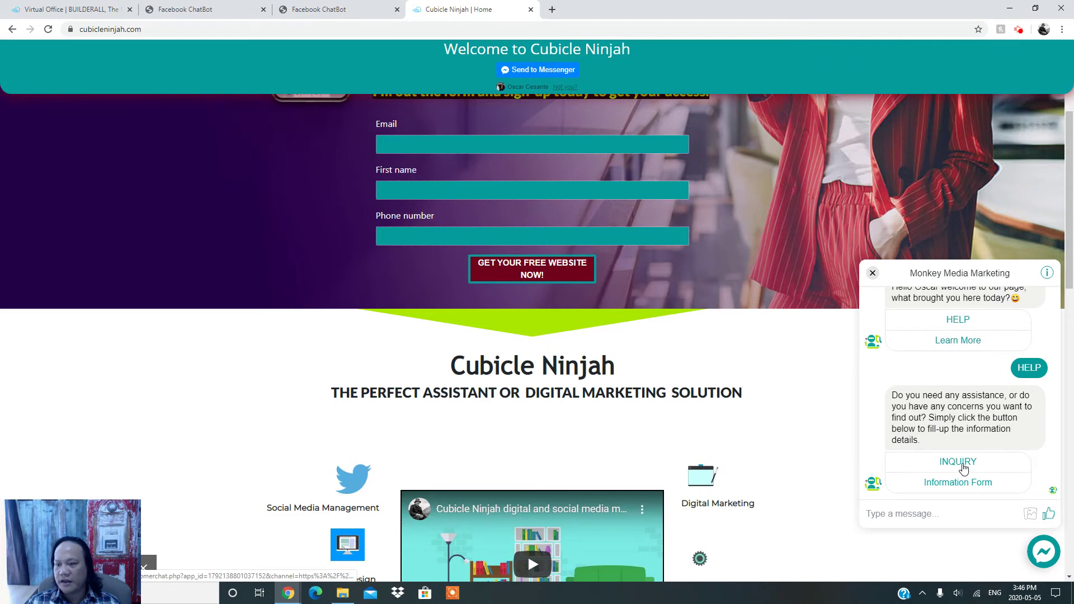
click(353, 10)
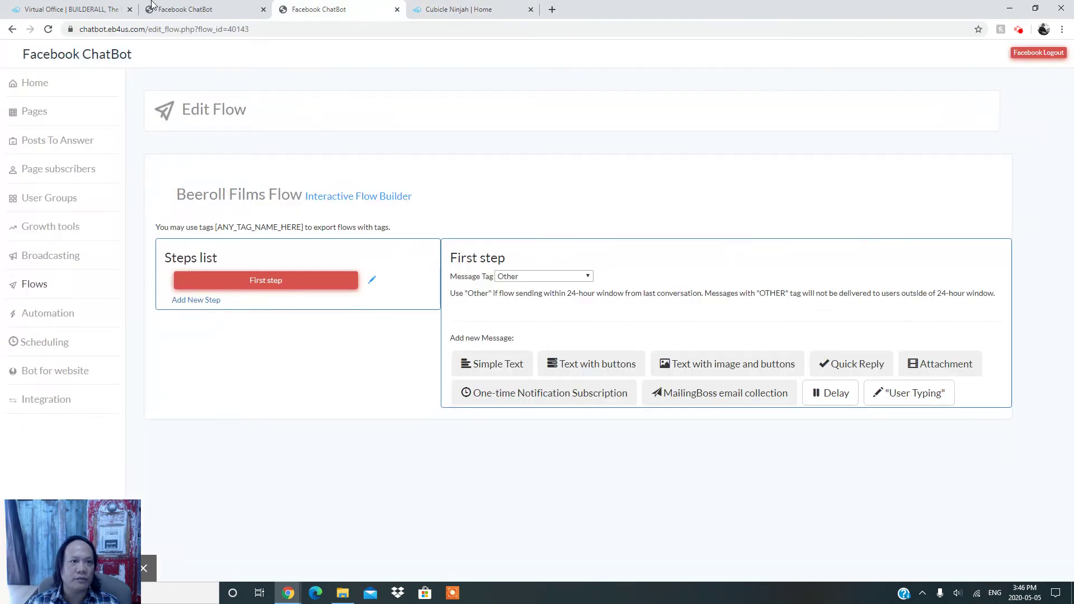
click(179, 13)
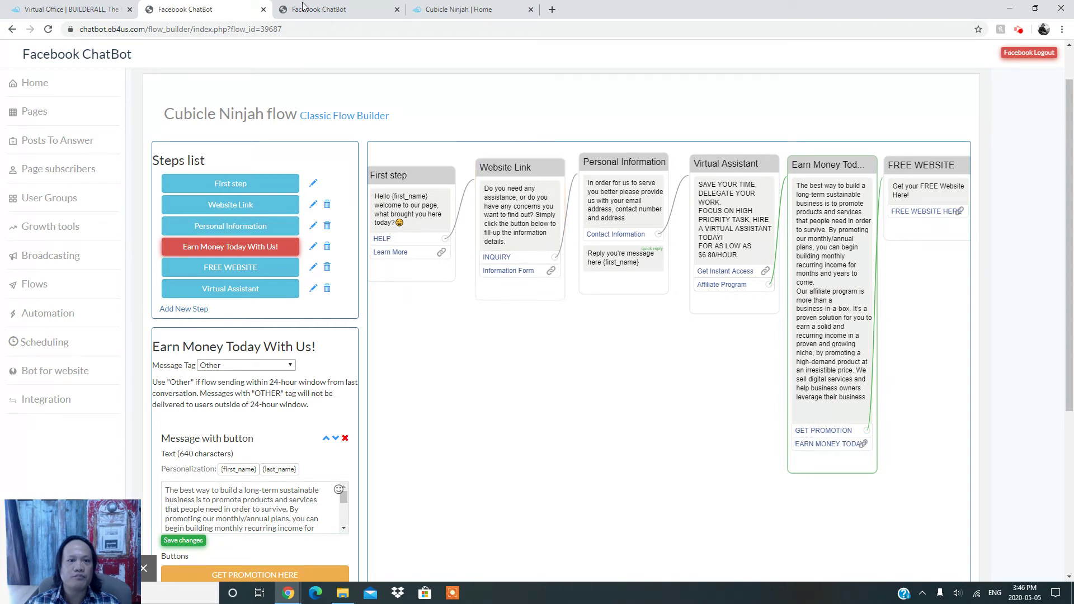
click(453, 10)
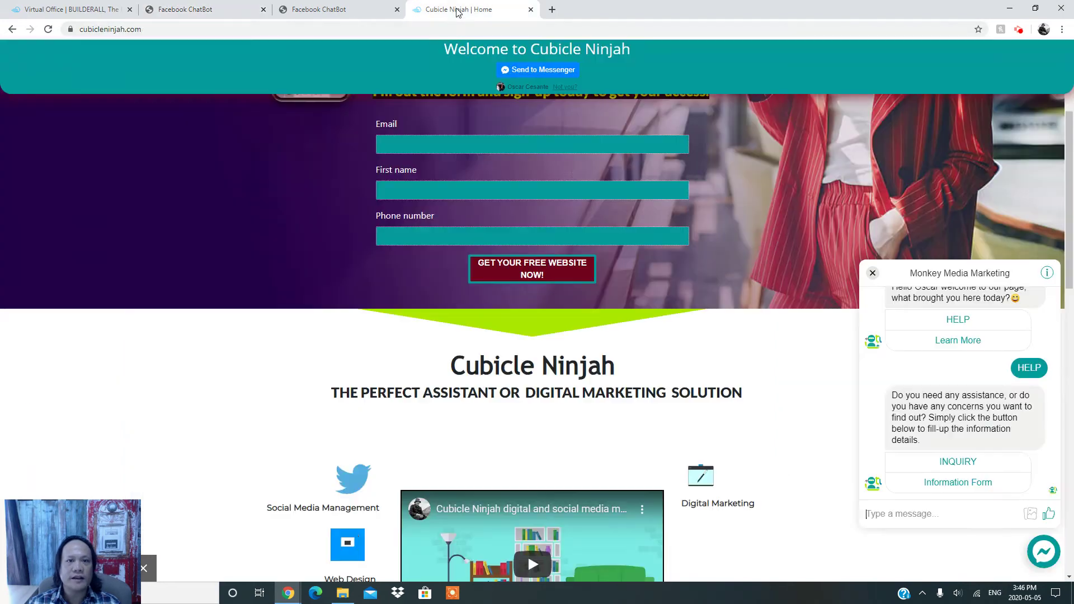
- Choose INQUIRY in the website chat and activate the message field for a reply
click(958, 463)
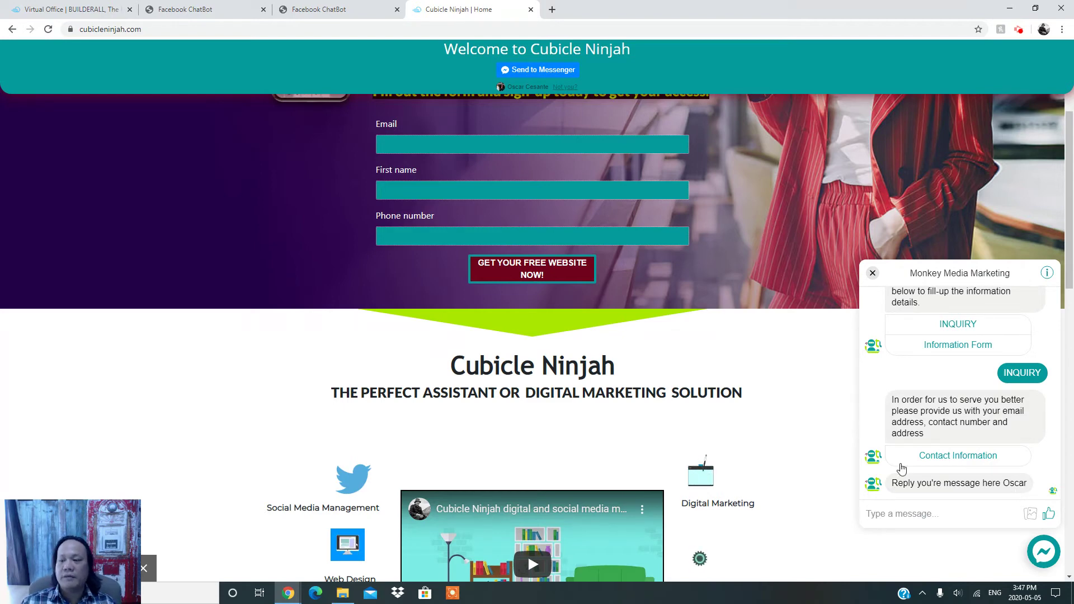
click(934, 511)
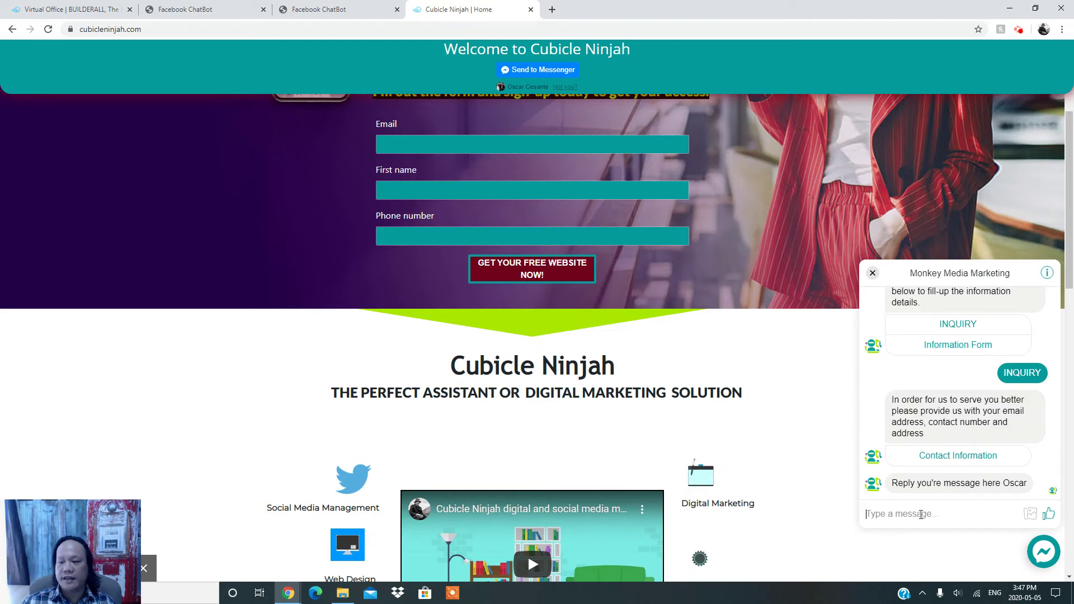
text(sgrgrgsrgsrdrgrgrhdd)
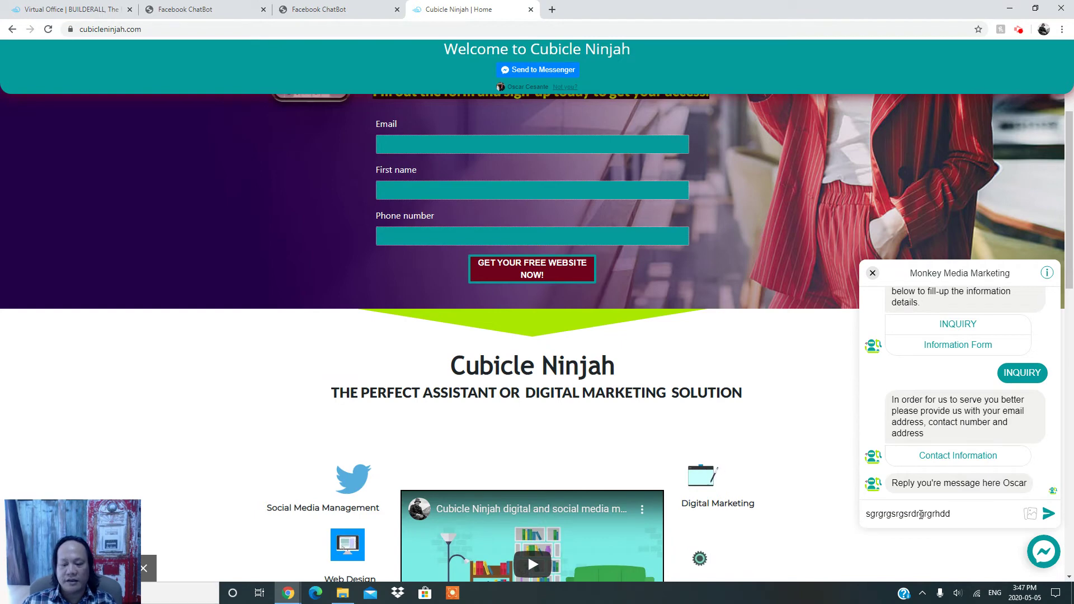
key(BackSpace)
key(BackSpace)
key(BackSpace)
key(BackSpace)
key(BackSpace)
key(BackSpace)
key(BackSpace)
key(BackSpace)
key(BackSpace)
key(BackSpace)
key(BackSpace)
key(BackSpace)
key(BackSpace)
key(BackSpace)
key(BackSpace)
key(BackSpace)
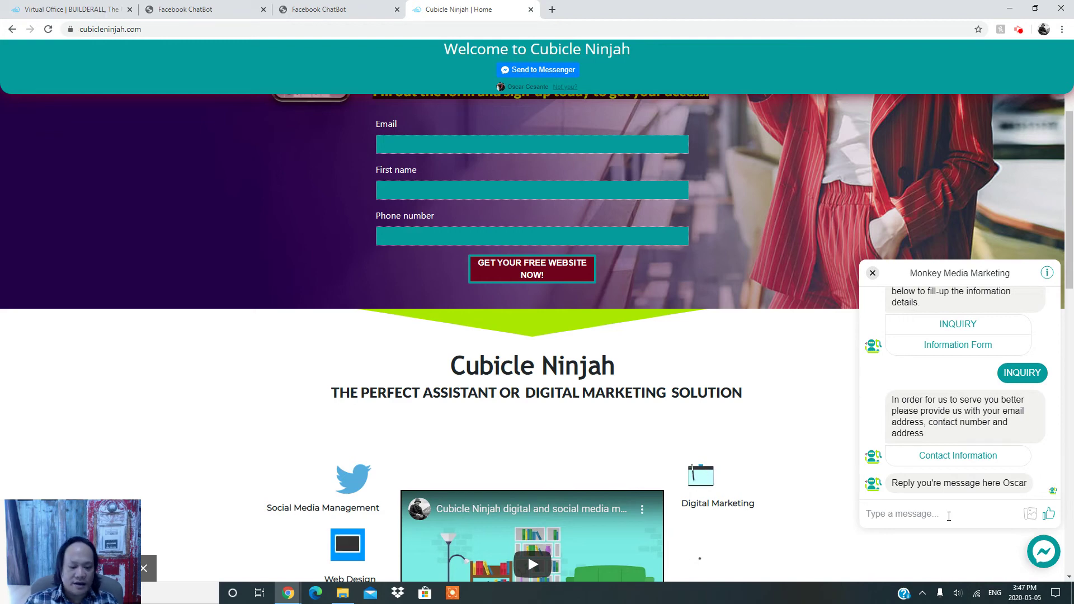
- Send a test reply in the chat consisting of the visitor's first name followed by "hhhkjkk"
text(Oscar)
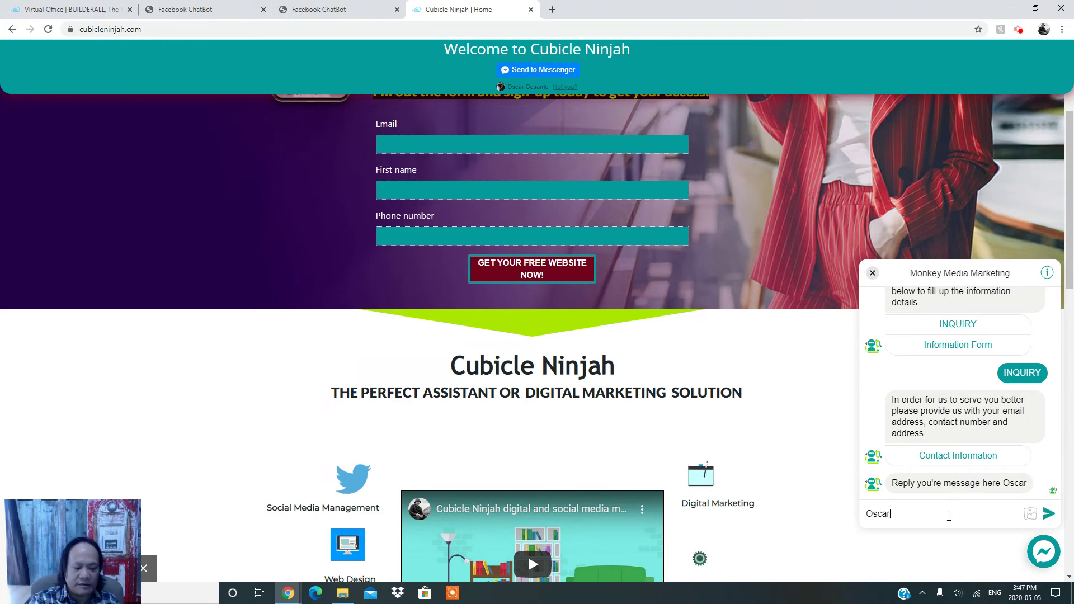
text( hhhkjkk)
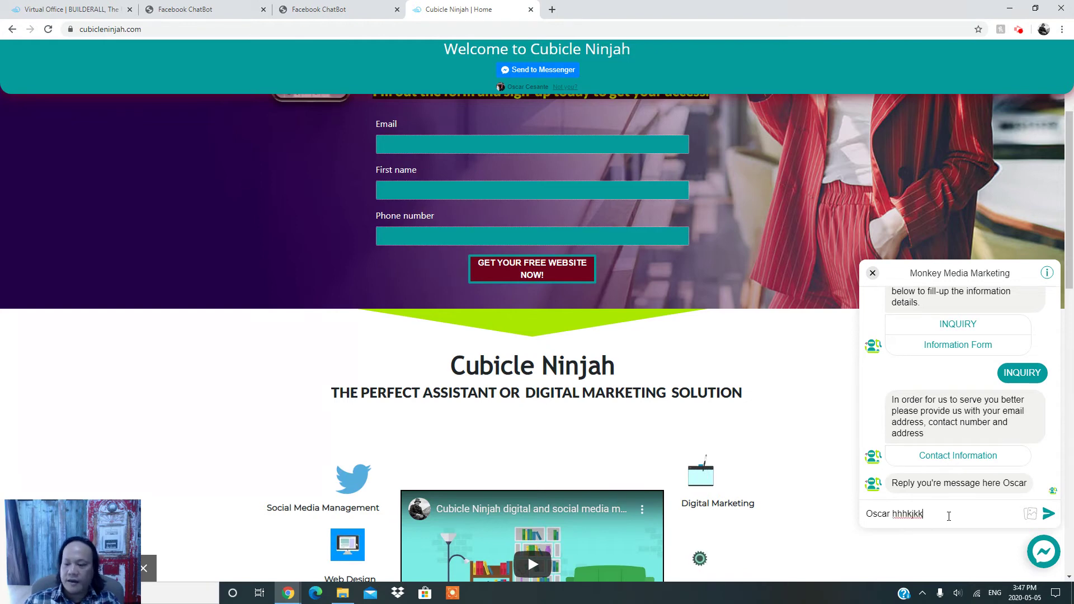
click(1050, 516)
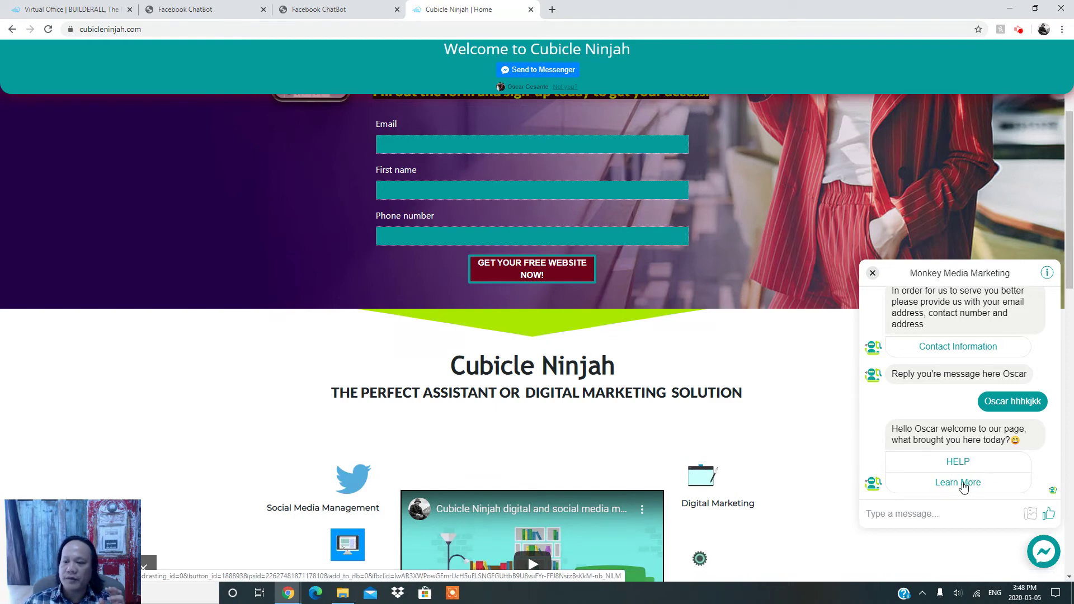
- Recheck the Cubicle Ninjah flow diagram and test the Learn More and HELP buttons of the chat's latest greeting
click(317, 10)
click(185, 10)
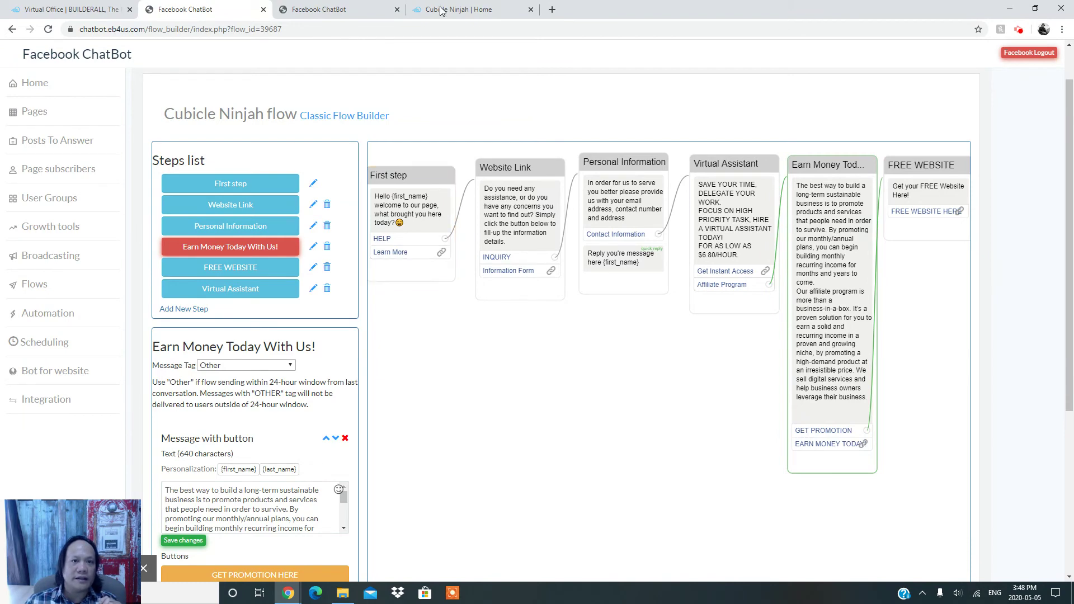
click(458, 16)
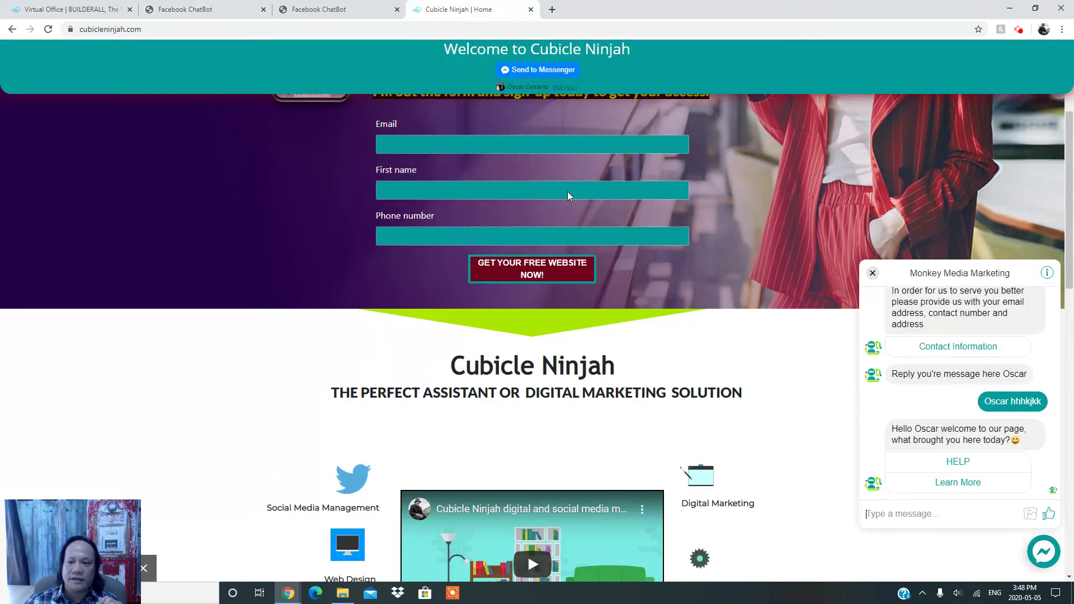
click(956, 483)
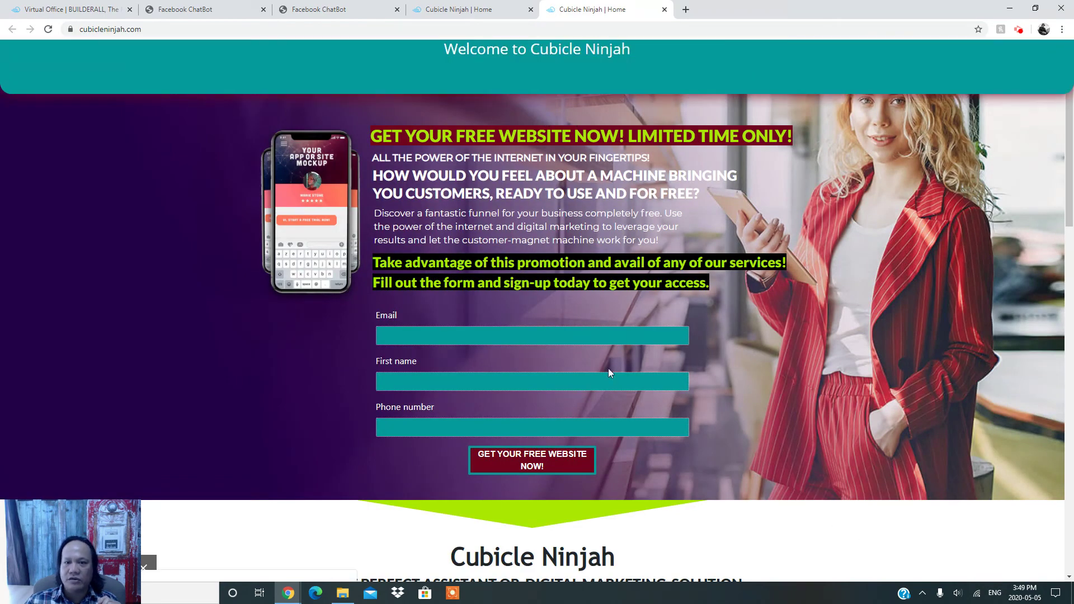
click(444, 10)
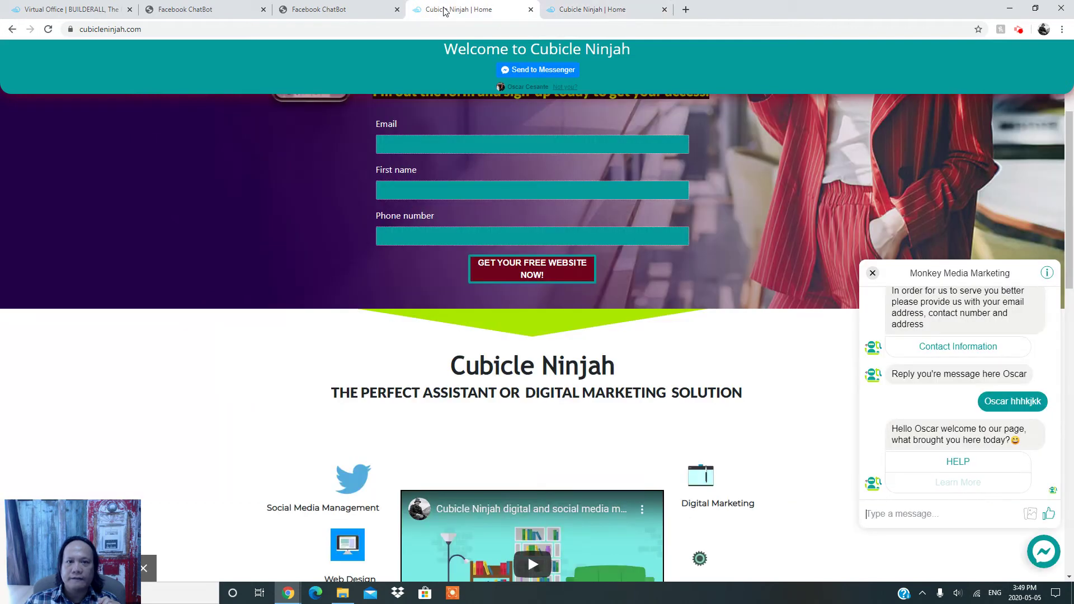
click(960, 465)
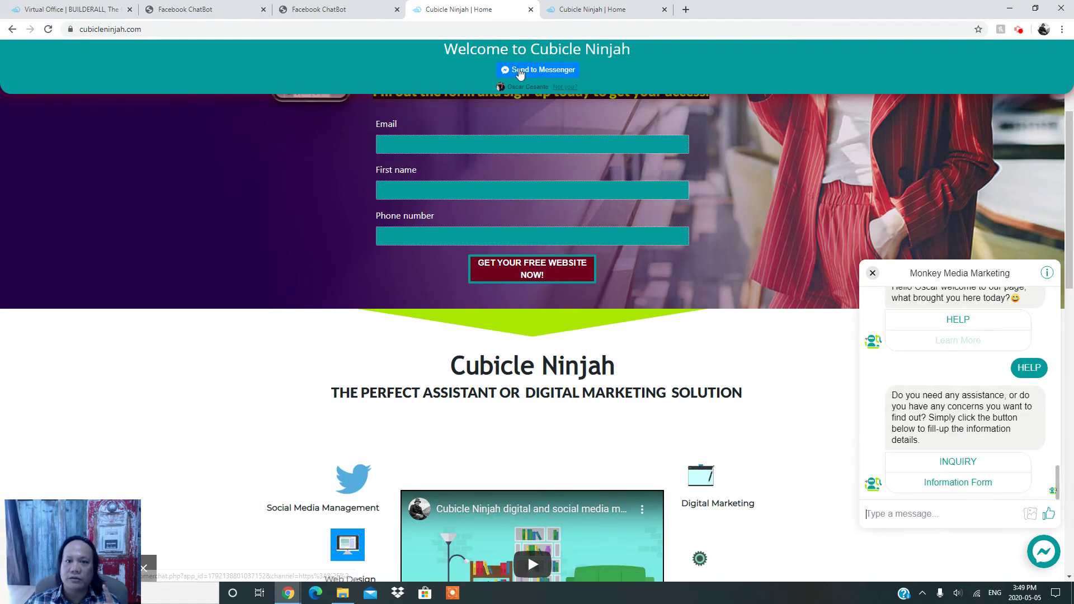
- Open the Information Form from the website chat and review the business form's questions, including the YES/NO options of both website questions
click(962, 485)
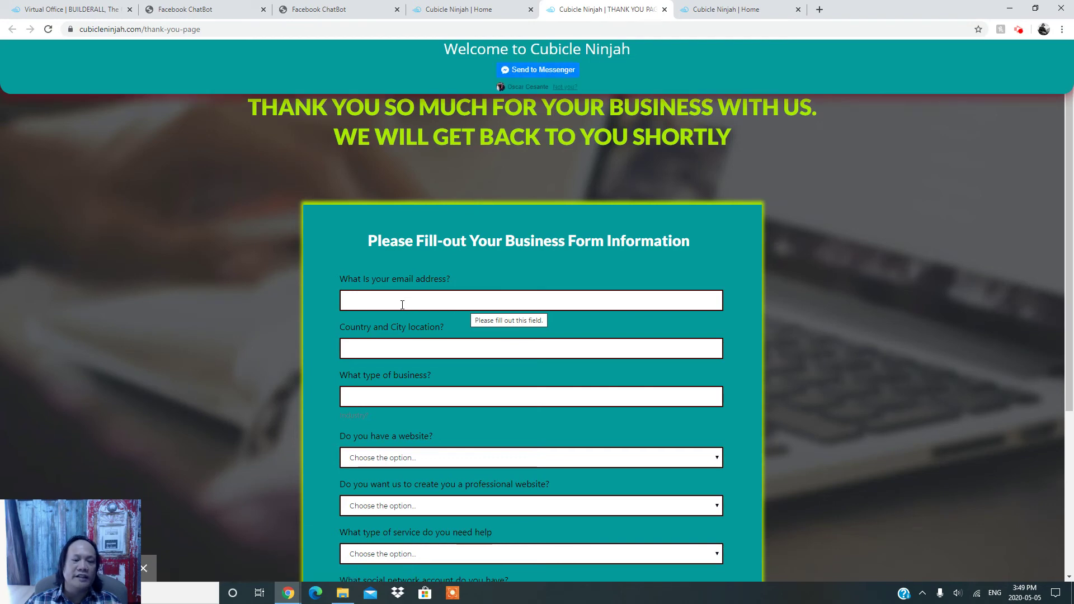
scroll(401, 280, down, 1)
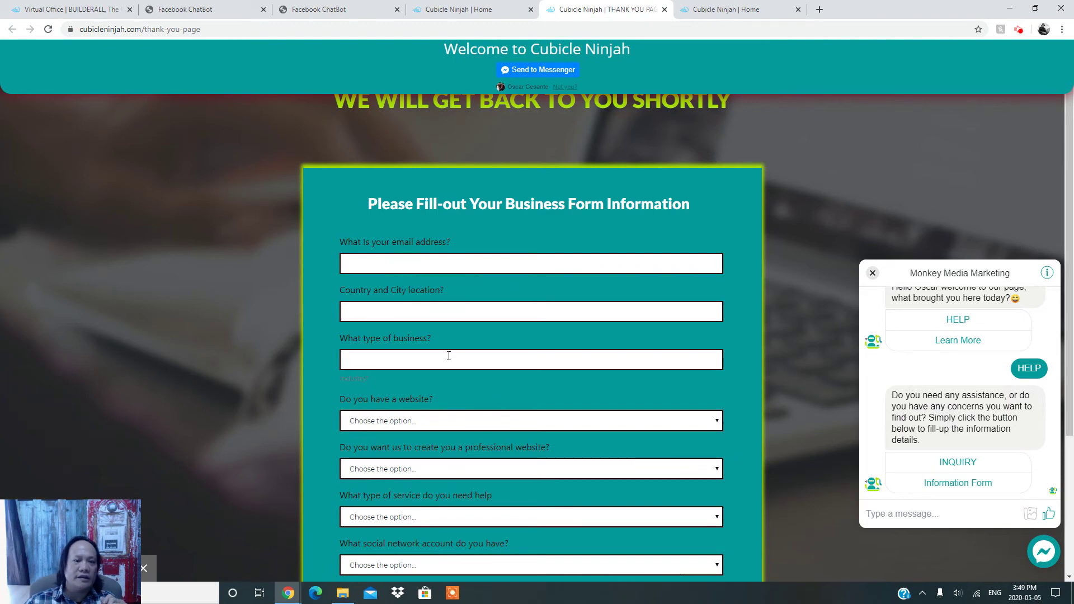
scroll(461, 315, down, 2)
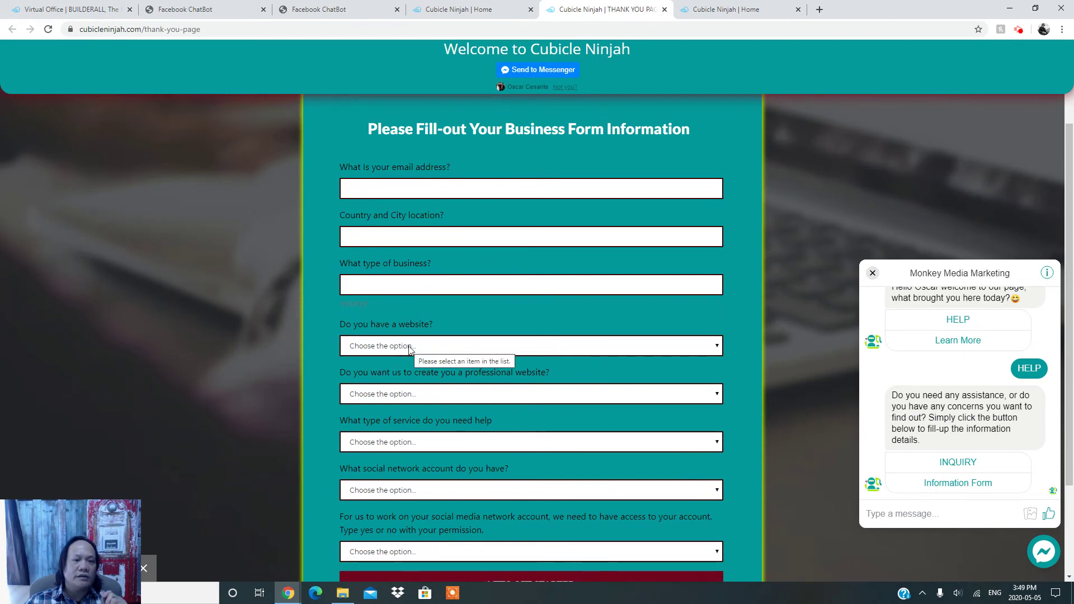
click(459, 349)
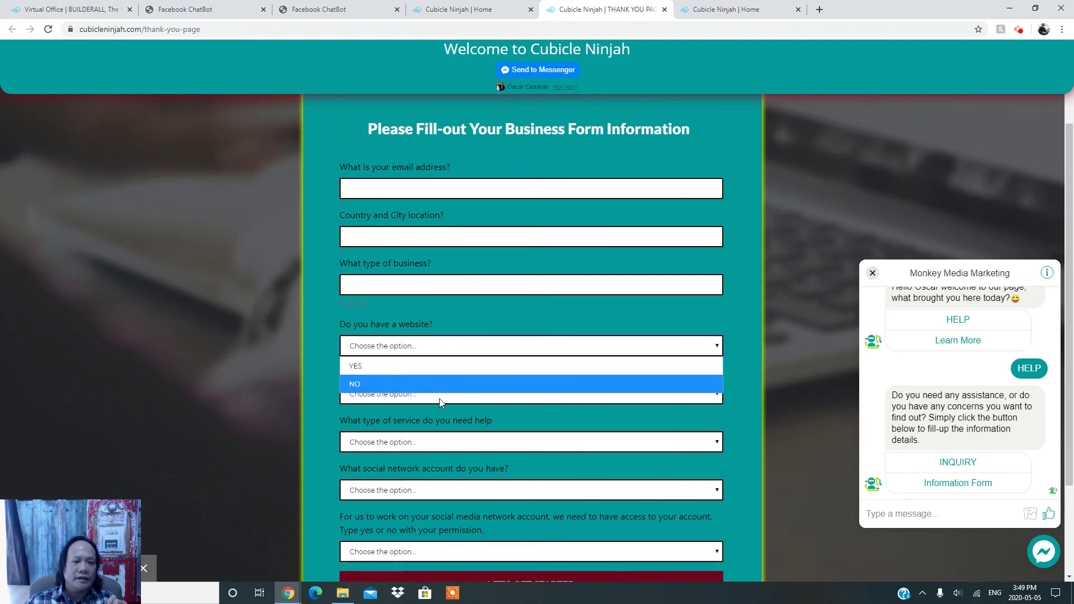
click(737, 316)
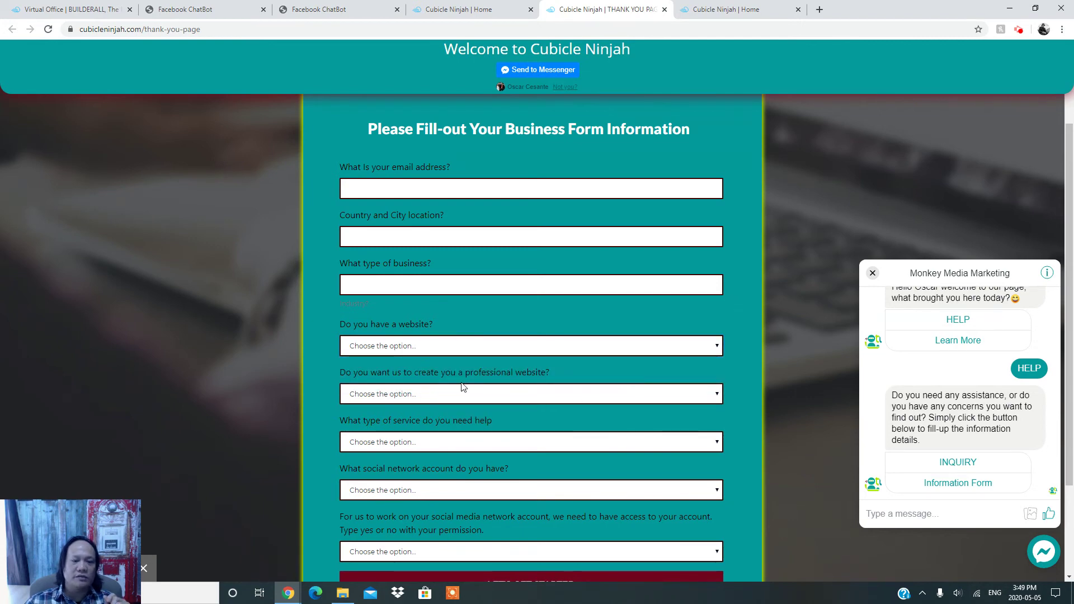
click(434, 393)
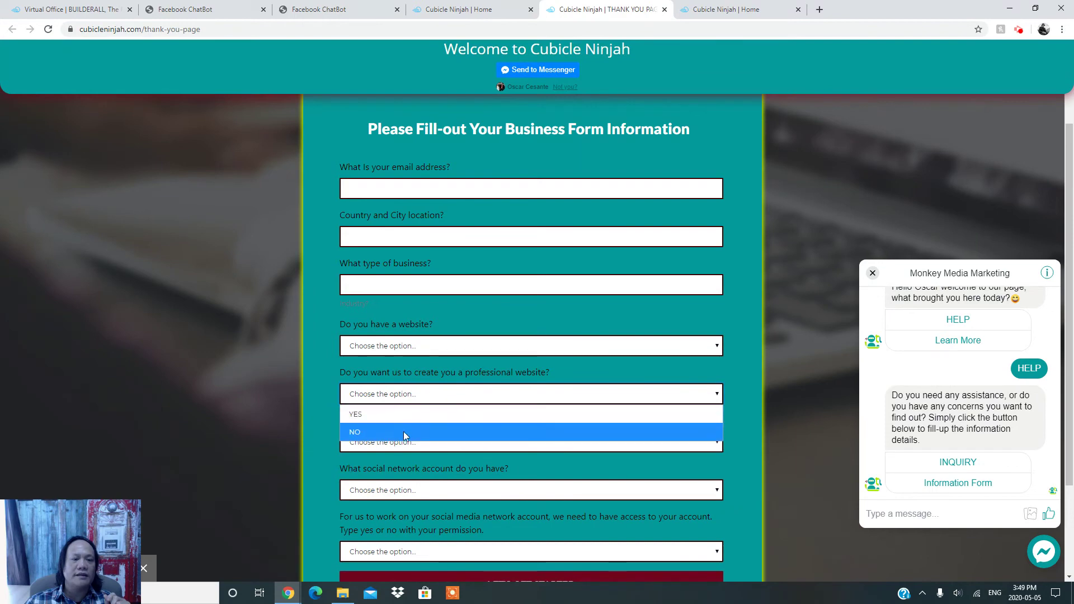
click(746, 244)
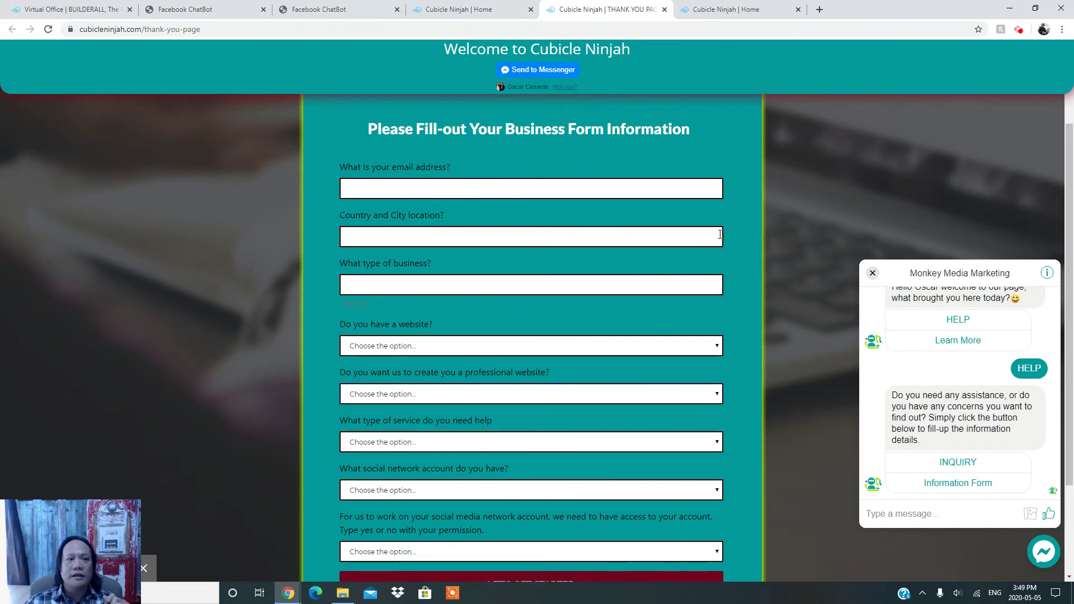
- Review the full Cubicle Ninjah flow diagram and compare it with the Beeroll Films Flow in its editor
click(310, 10)
click(219, 11)
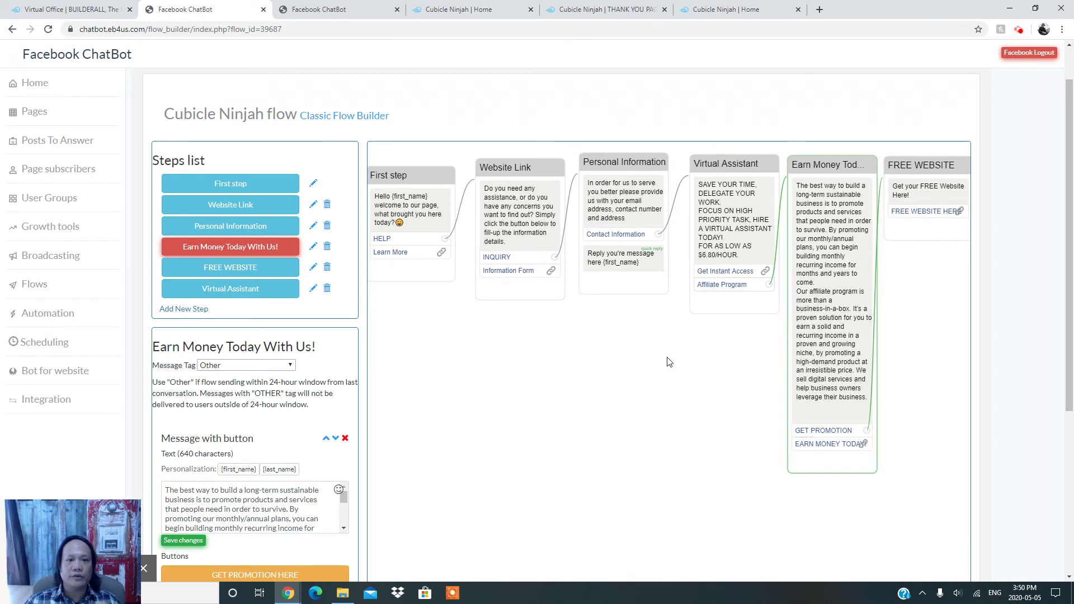
scroll(609, 369, down, 1)
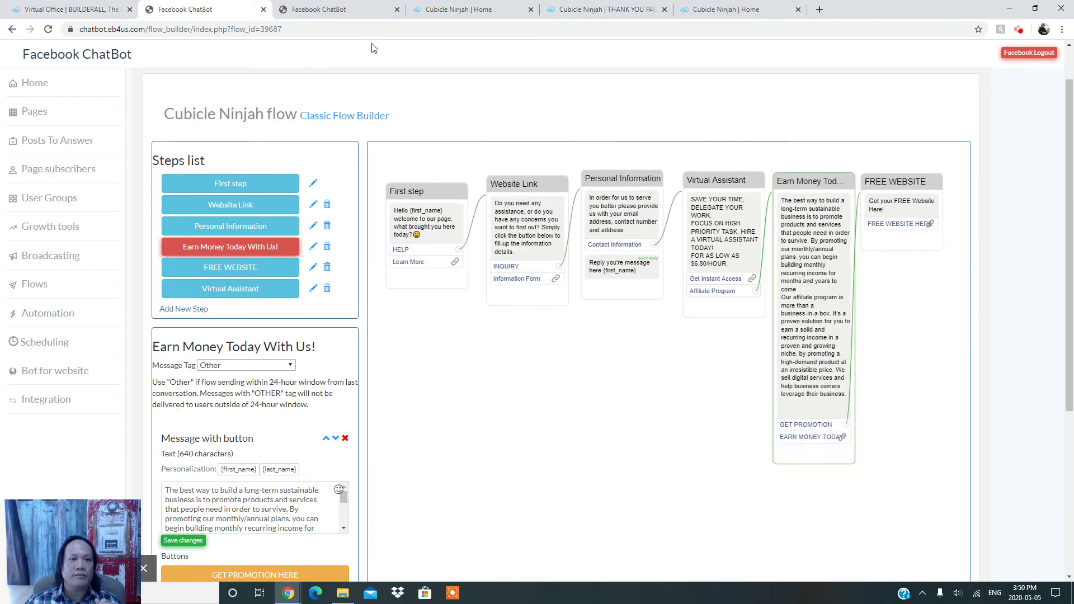
click(329, 7)
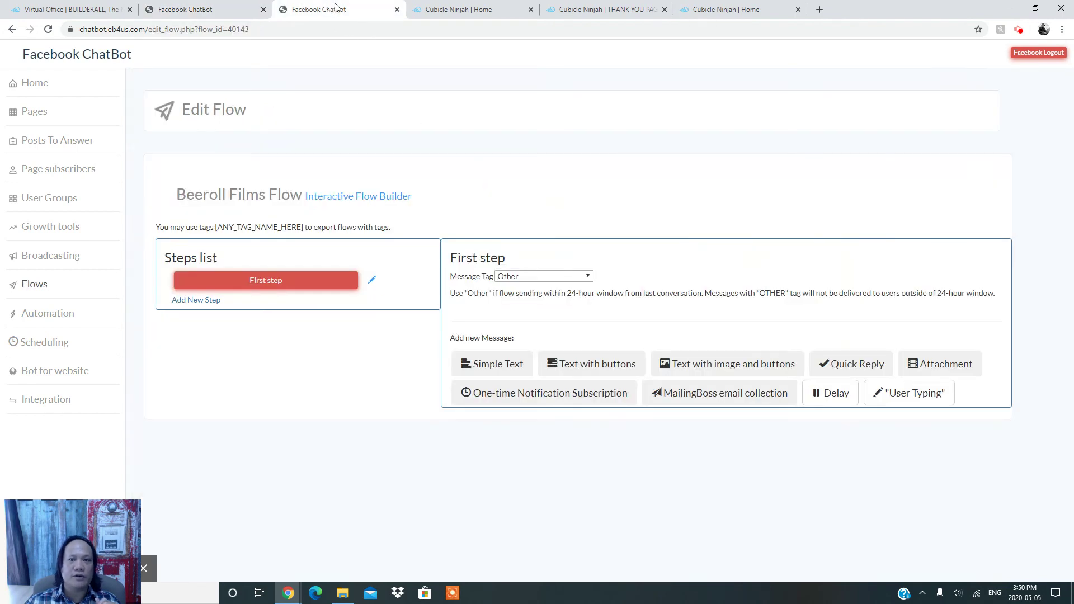
- Continue the website chat by choosing INQUIRY and Contact Information to reach the virtual assistant offer
click(479, 10)
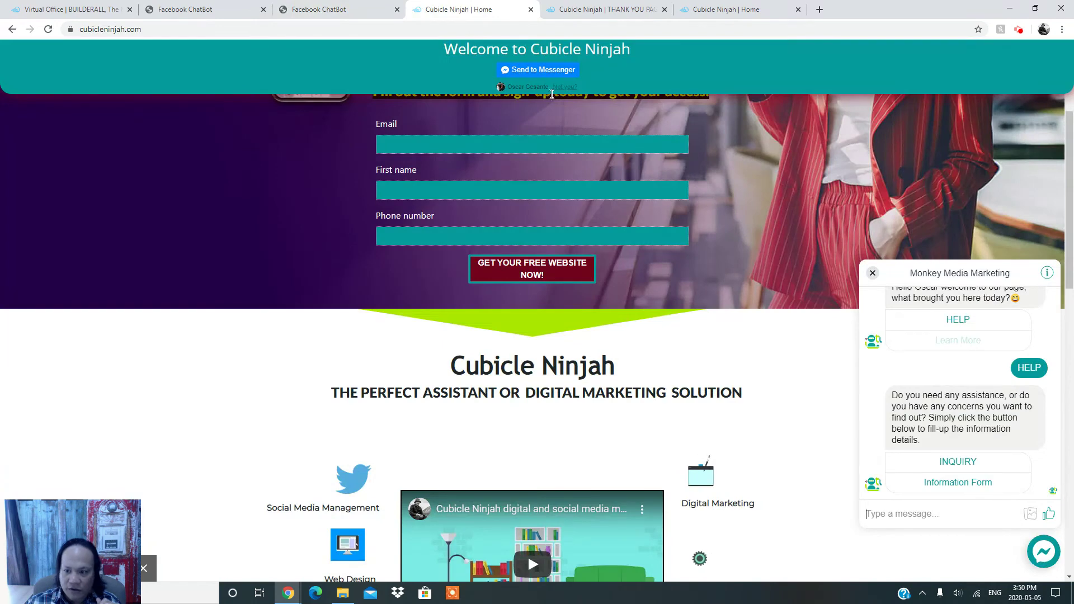
click(969, 463)
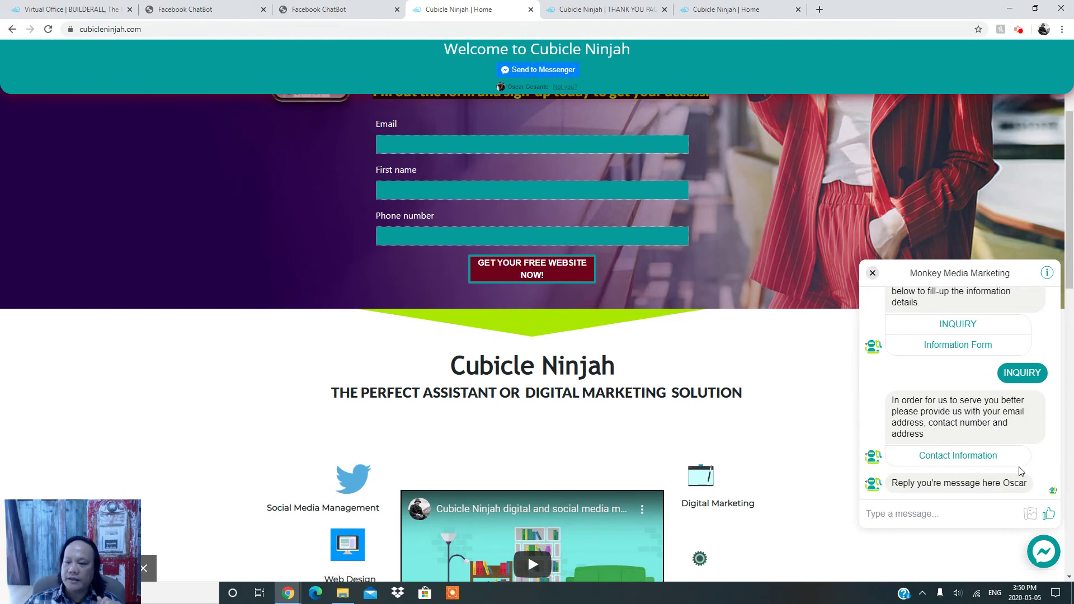
click(951, 456)
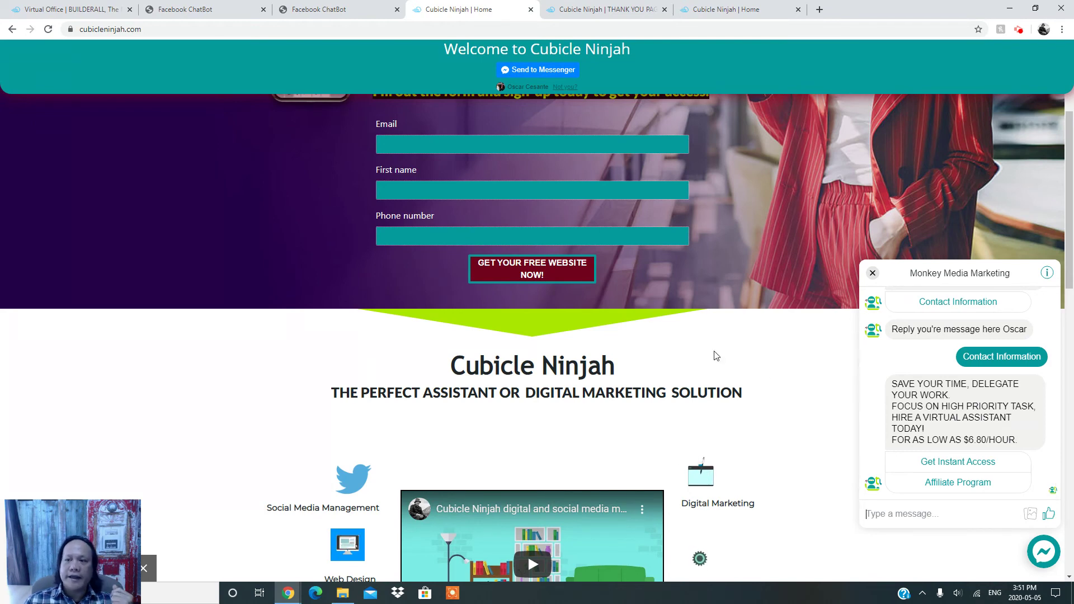
- Send the website's welcome bar request to Messenger and check the chat on the other home page and the thank-you page
click(528, 71)
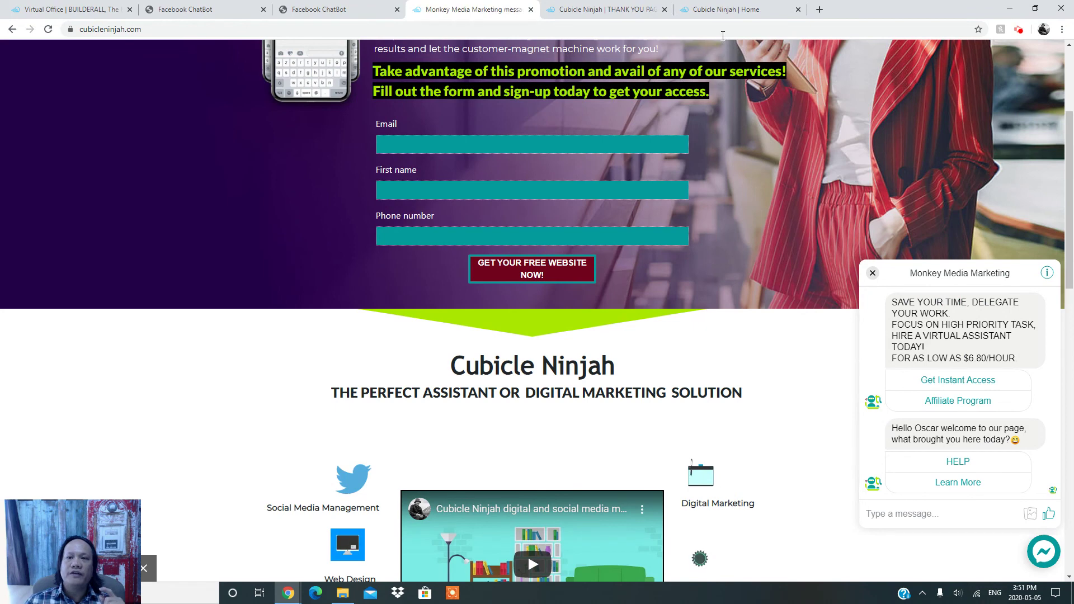
click(726, 10)
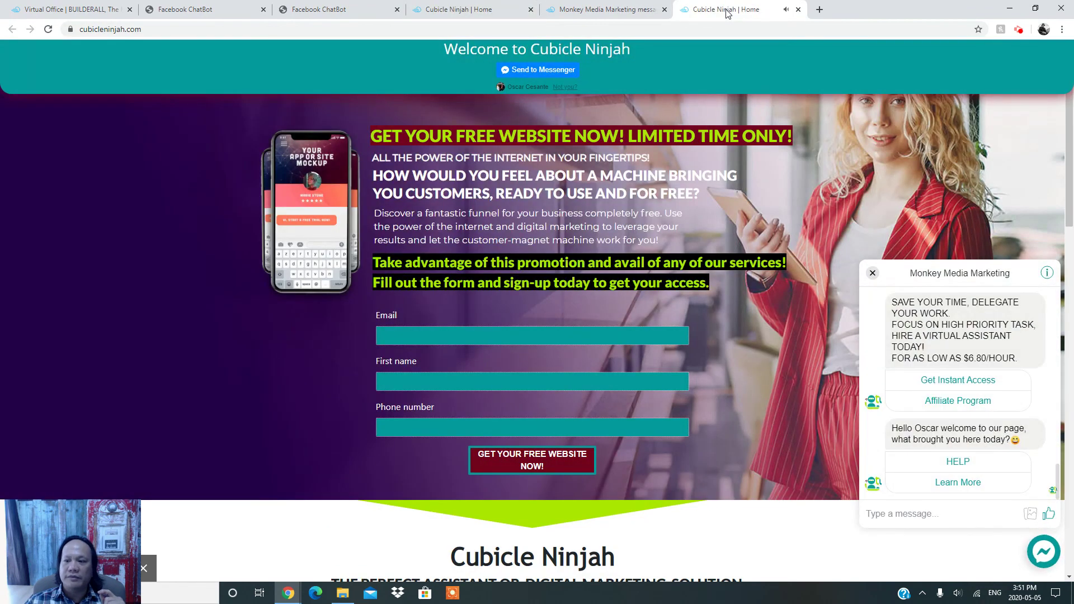
click(624, 11)
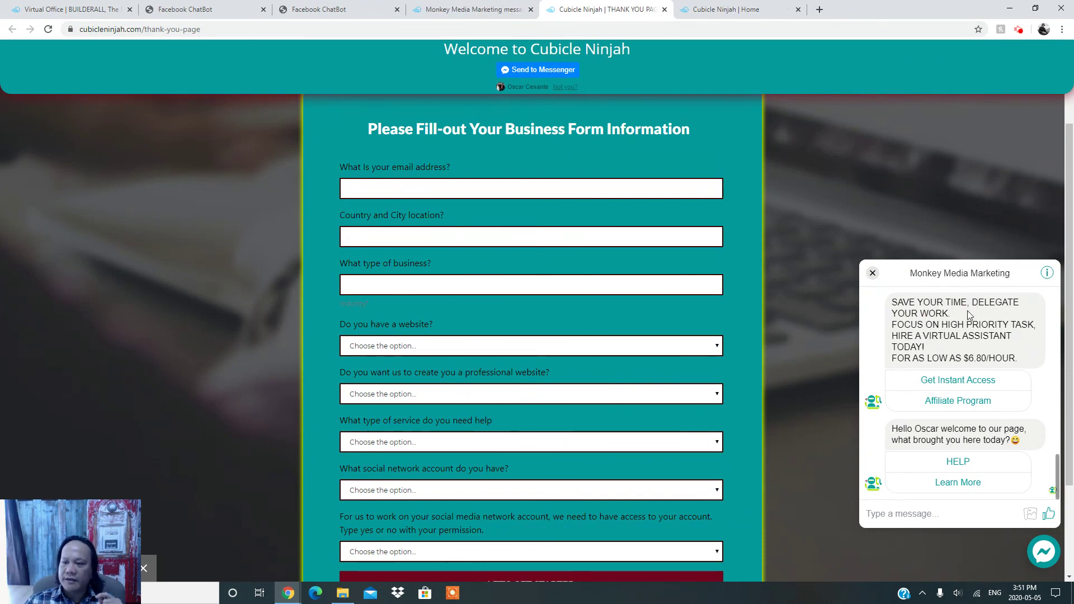
click(1058, 468)
drag(1058, 467, 510, 102)
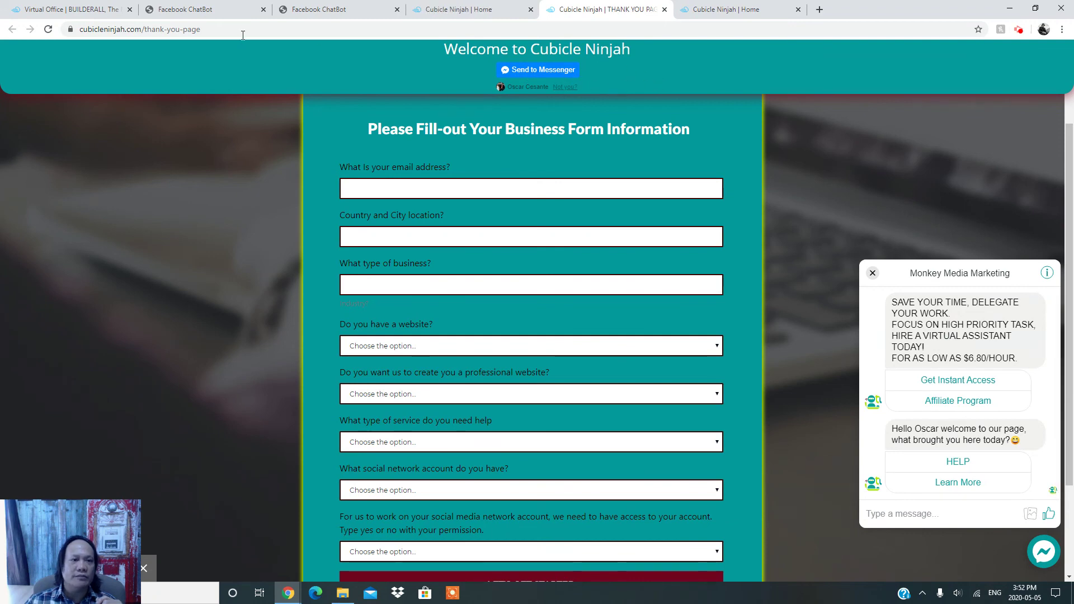
- Revisit the Beeroll Films and Cubicle Ninjah flows, and look through the available tools in the Builderall office
click(305, 8)
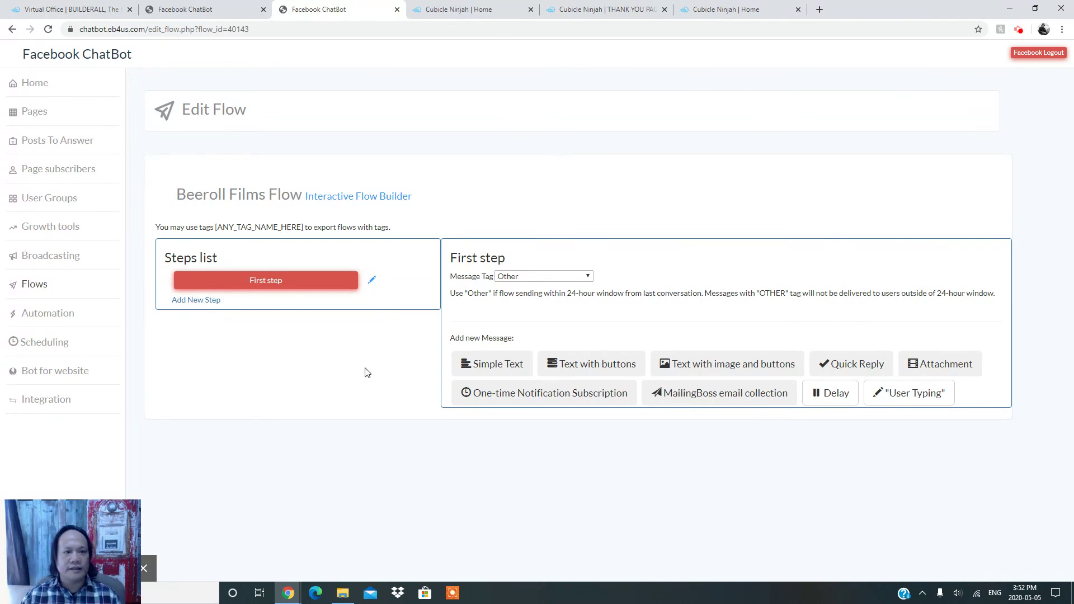
click(209, 11)
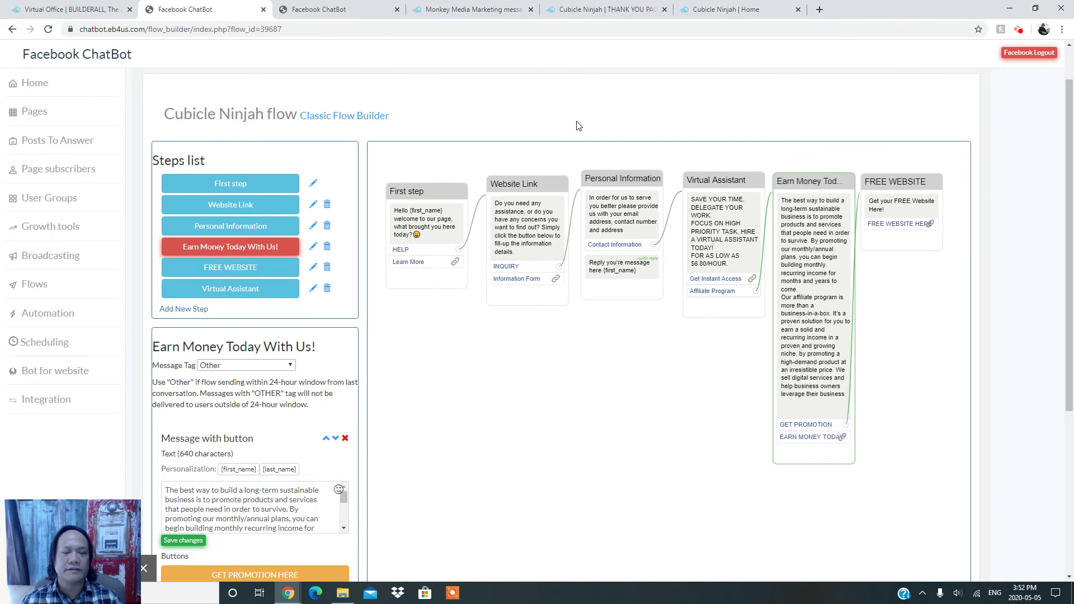
click(72, 9)
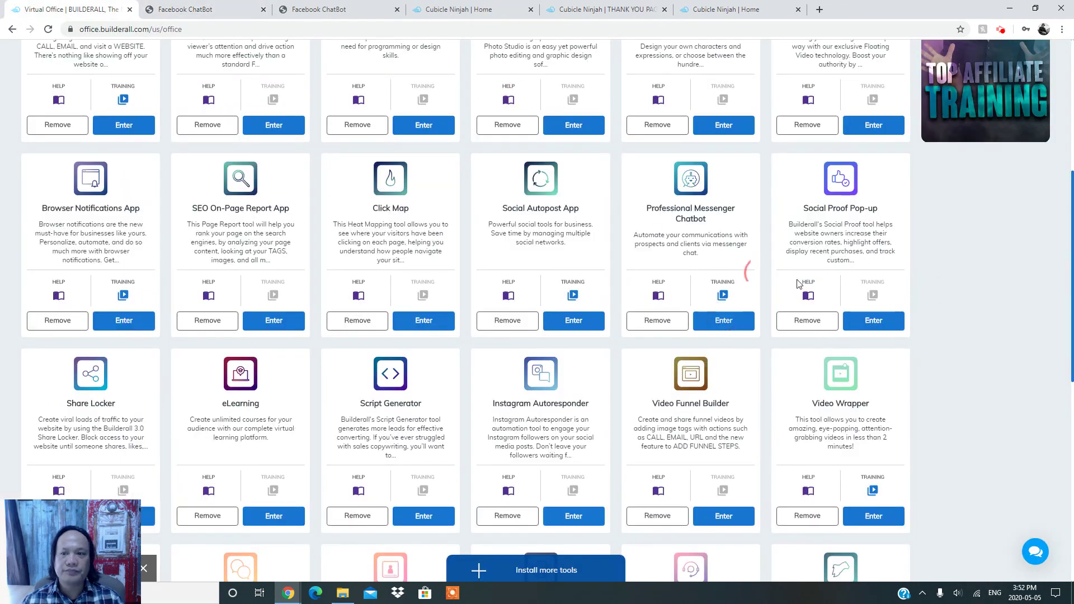
scroll(1070, 204, up, 5)
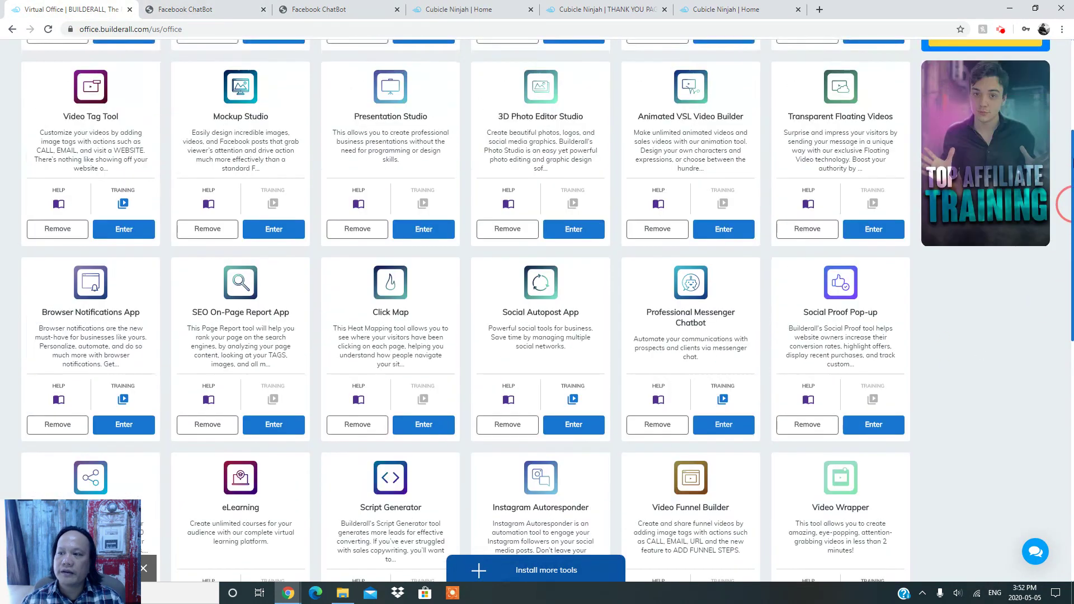
scroll(1069, 204, up, 1)
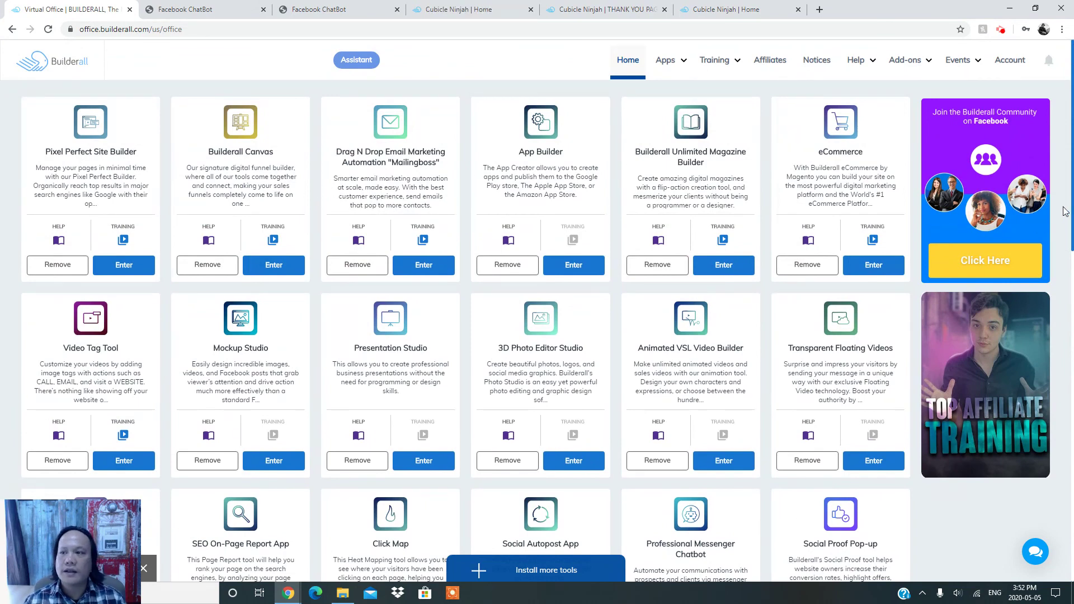
drag(1071, 179, 1071, 375)
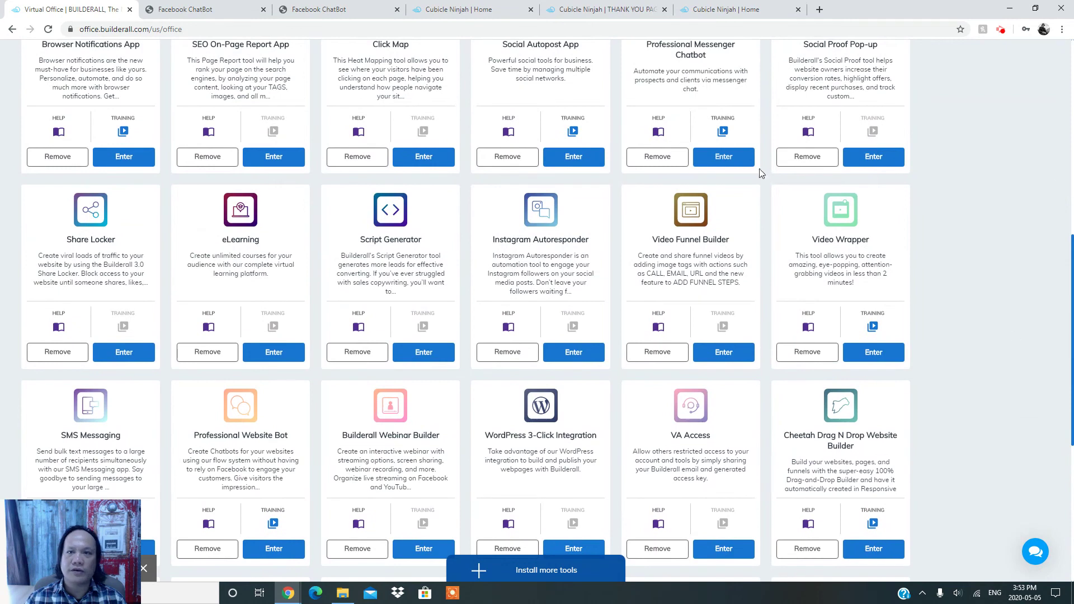
- Switch from the Builderall office back to the Cubicle Ninjah home page to view its Messenger chat
click(423, 17)
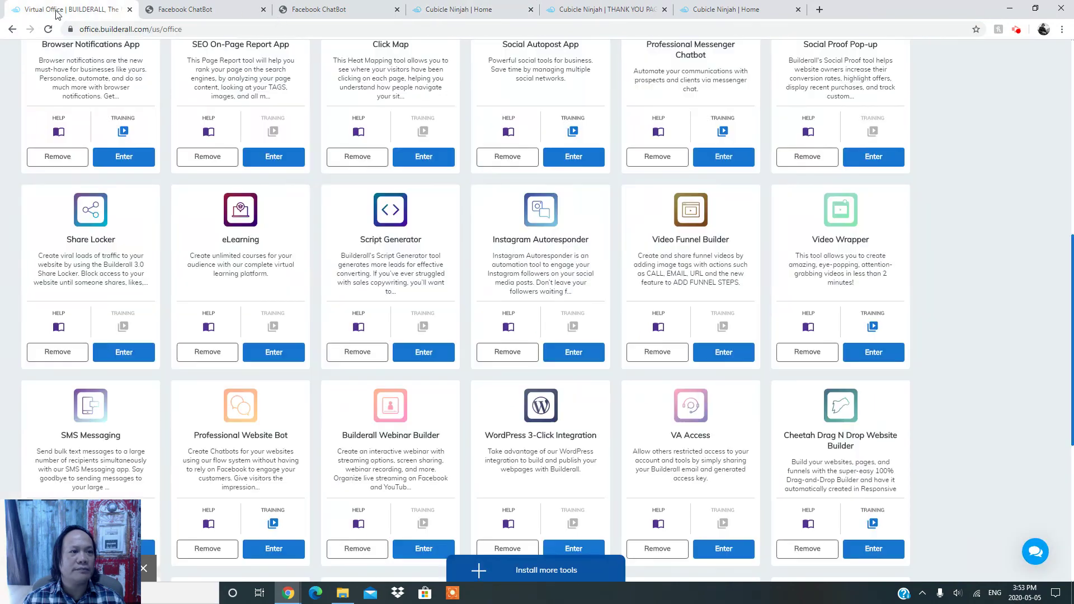
click(70, 10)
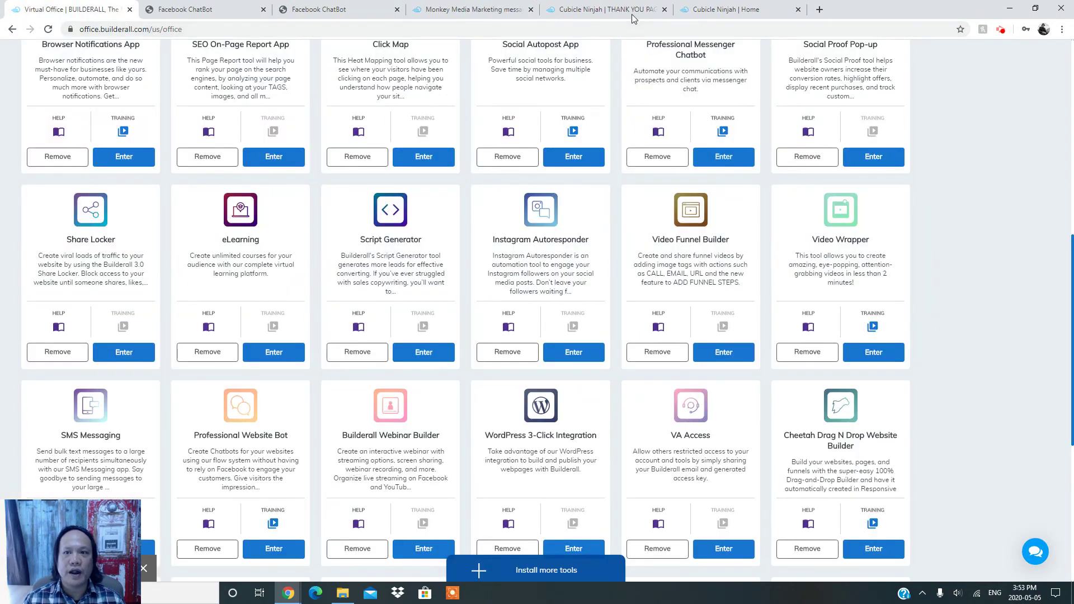
click(729, 15)
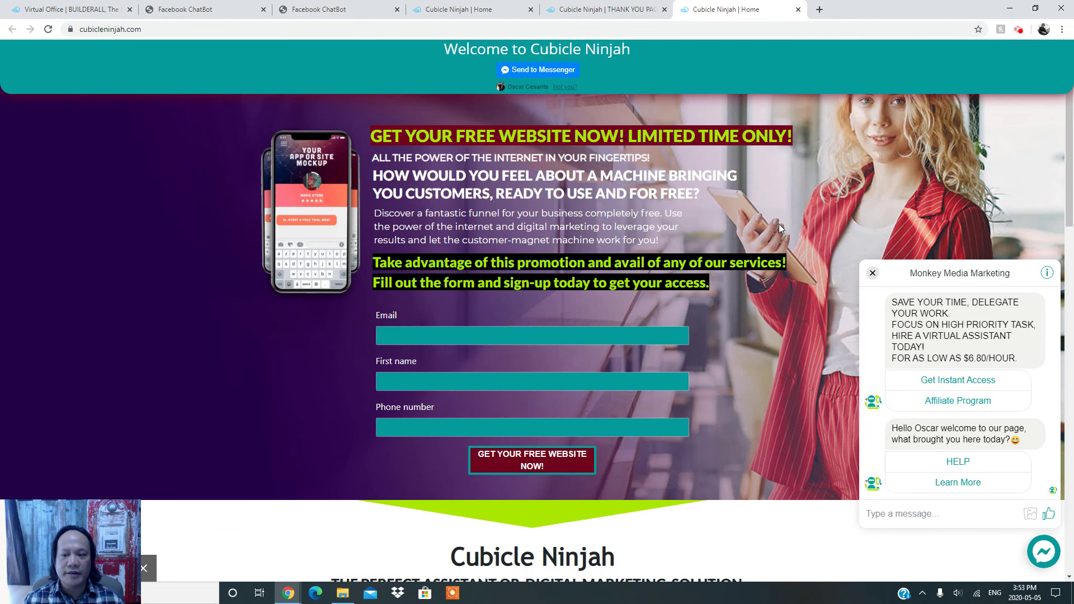